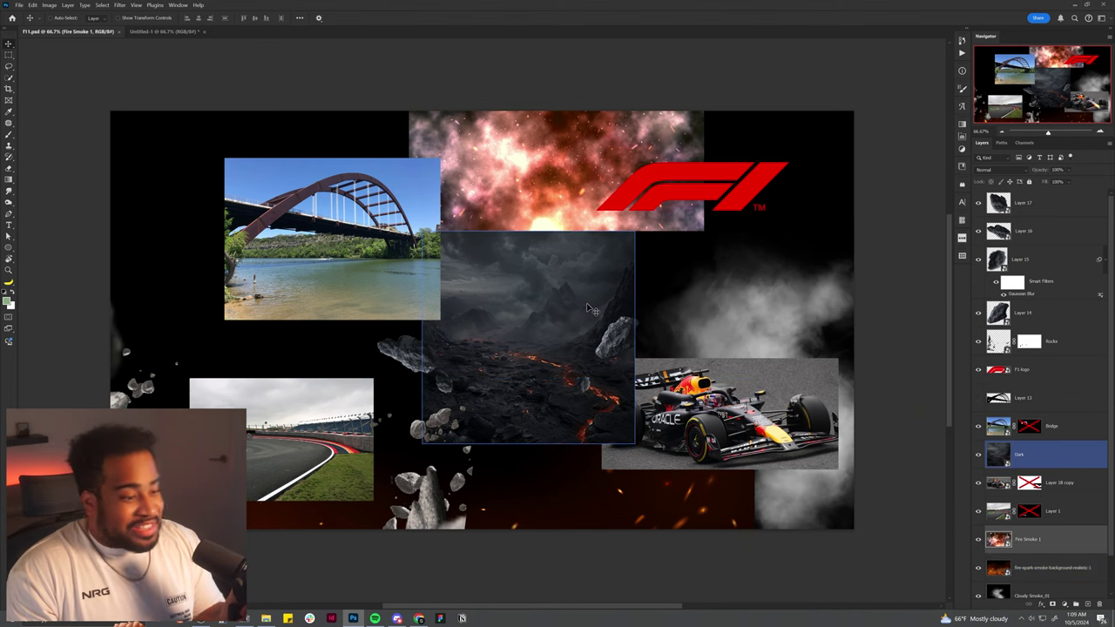
pyautogui.moveTo(589, 305); pyautogui.dragTo(574, 244)
pyautogui.hotkey('ctrl', 'z')
pyautogui.moveTo(757, 398); pyautogui.dragTo(781, 337)
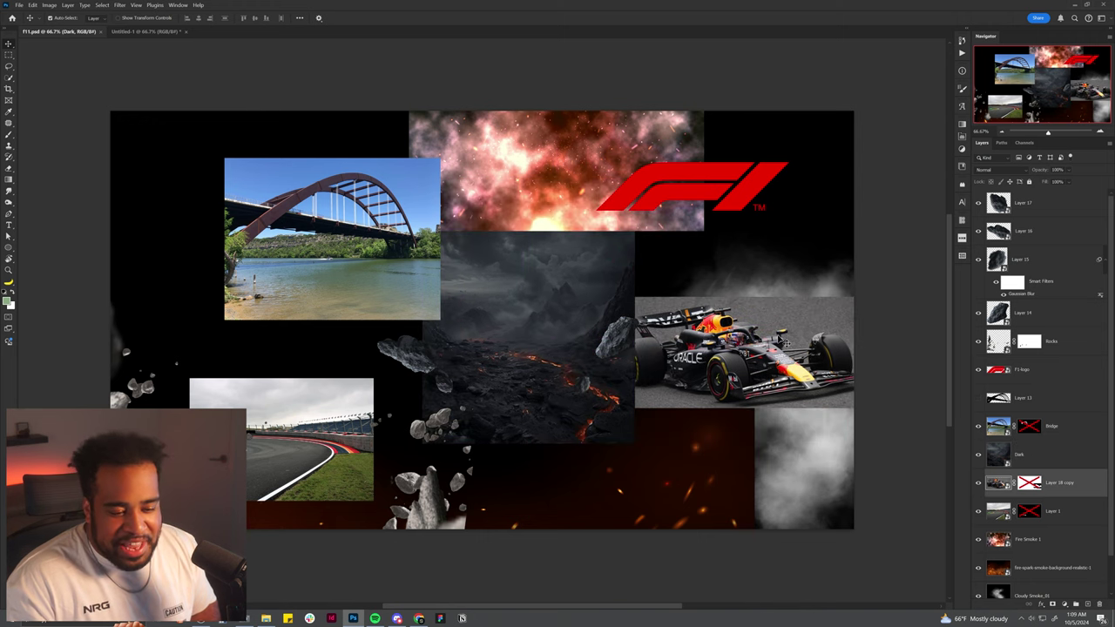
pyautogui.hotkey('ctrl', 'z')
pyautogui.moveTo(746, 252); pyautogui.dragTo(697, 220)
pyautogui.hotkey('ctrl', 'z')
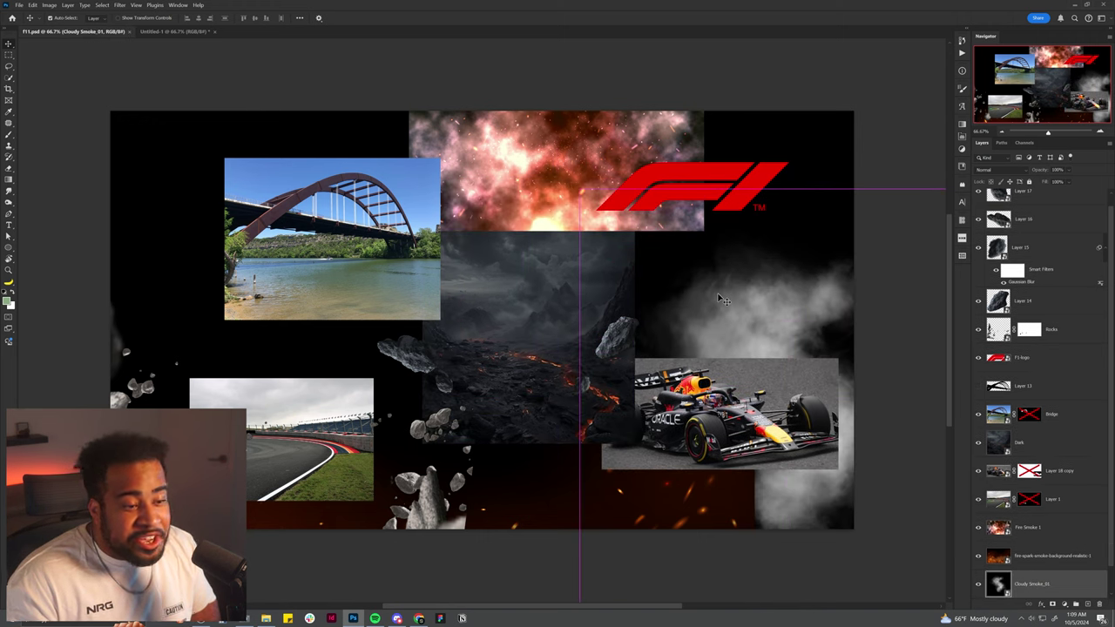
pyautogui.click(664, 209)
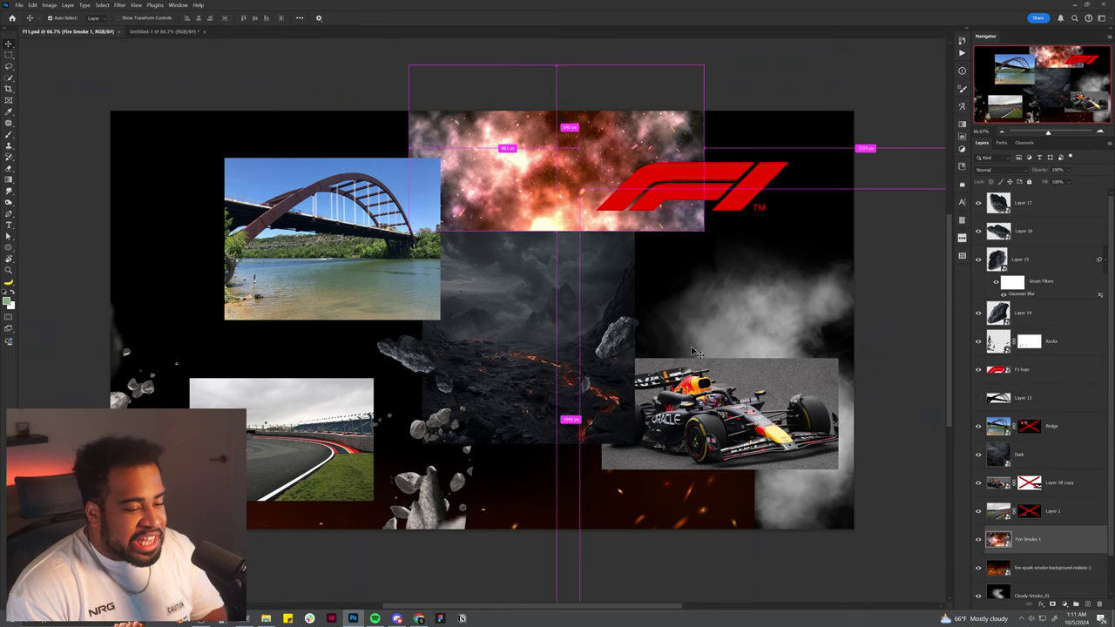
# Copy the race car layer from F11.psd into the blank poster document and place its cutout near the canvas bottom
pyautogui.moveTo(700, 354); pyautogui.dragTo(700, 271)
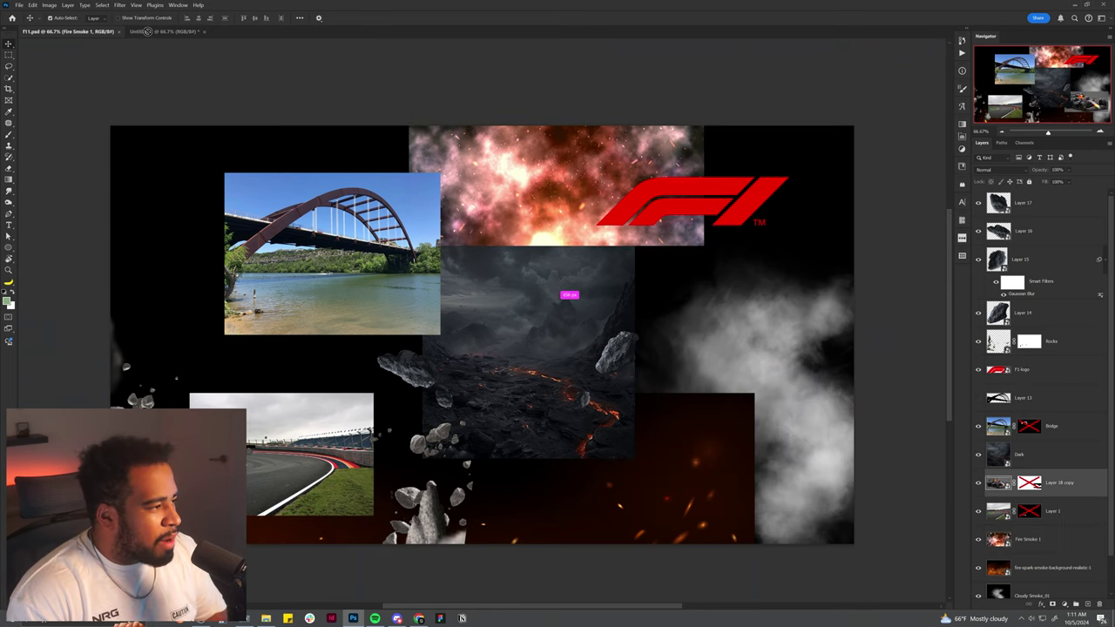
pyautogui.moveTo(147, 31); pyautogui.dragTo(477, 332)
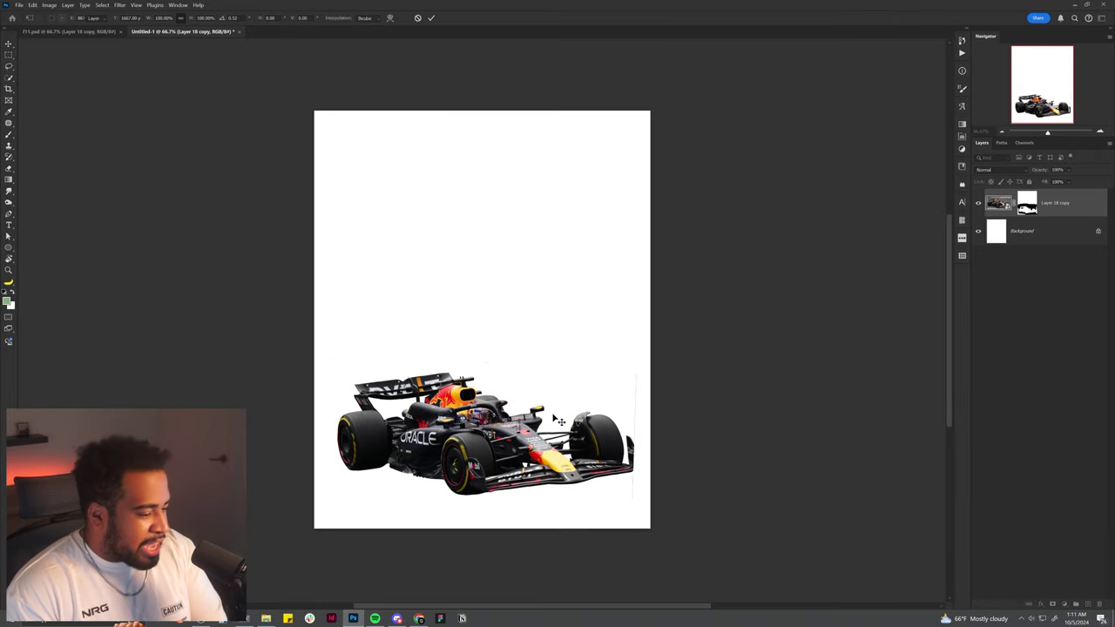
pyautogui.press('Return')
pyautogui.moveTo(559, 421); pyautogui.dragTo(551, 420)
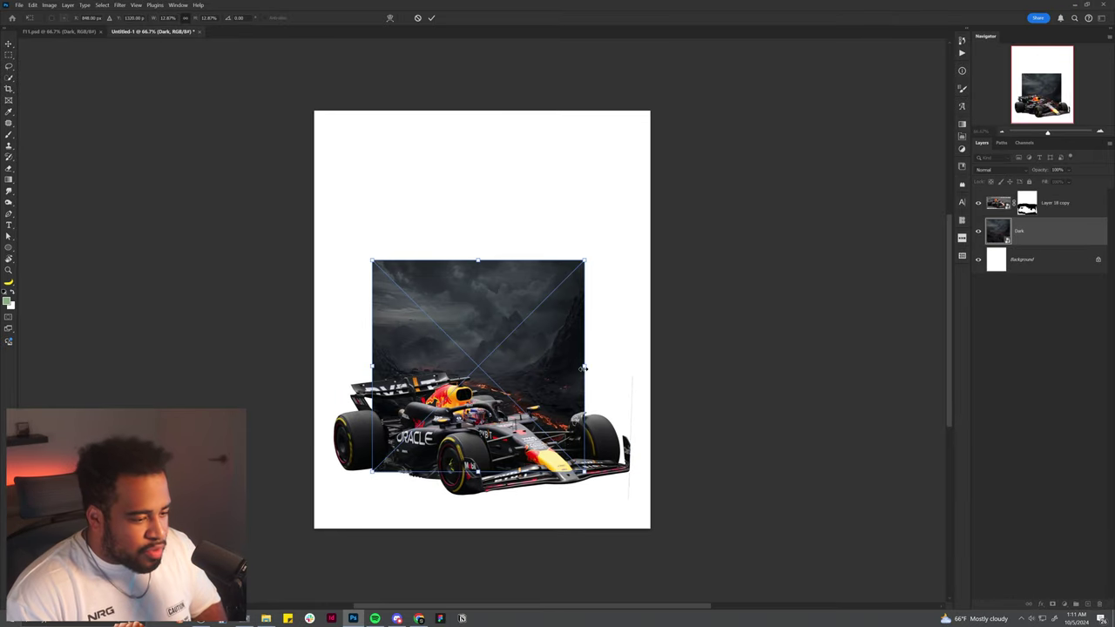
# Scale the dark volcanic landscape behind the car to about 32% so it covers the canvas, and position it under the car
pyautogui.moveTo(583, 368); pyautogui.dragTo(762, 366)
pyautogui.moveTo(679, 366); pyautogui.dragTo(662, 359)
pyautogui.press('Return')
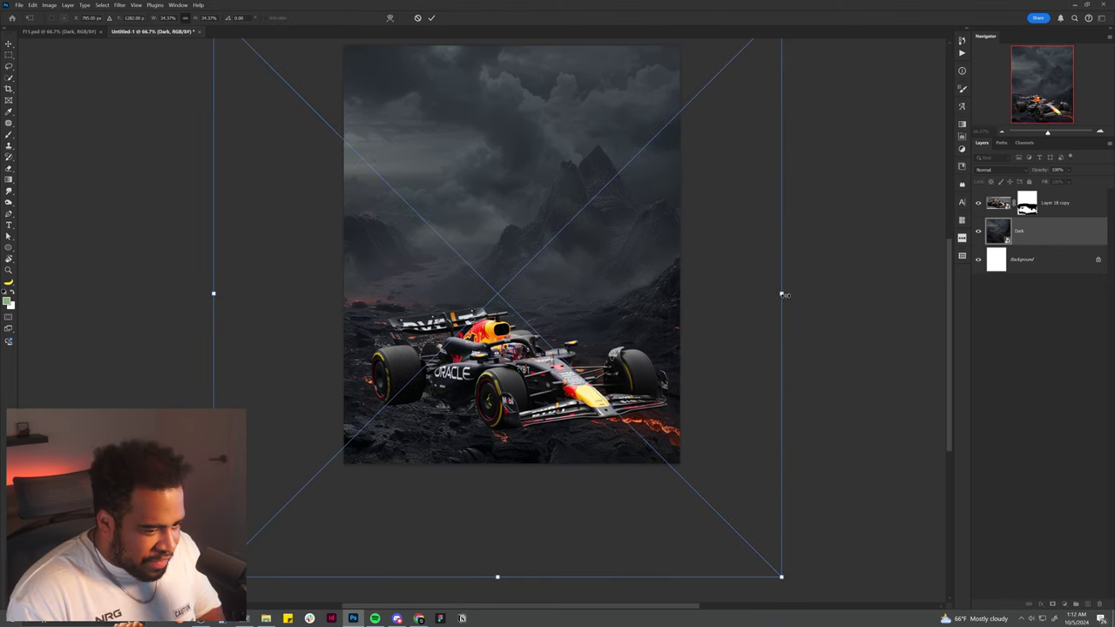
pyautogui.moveTo(782, 295); pyautogui.dragTo(766, 301)
pyautogui.moveTo(713, 321)
pyautogui.mouseDown()
pyautogui.moveTo(727, 296)
pyautogui.moveTo(717, 309)
pyautogui.mouseUp()
pyautogui.moveTo(629, 307); pyautogui.dragTo(632, 316)
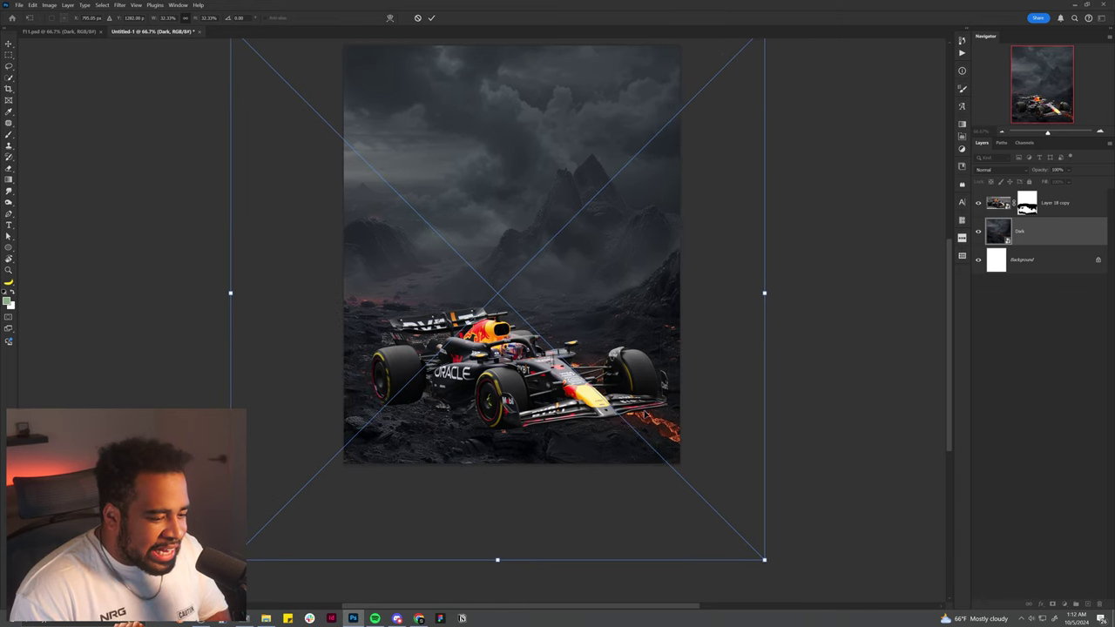
pyautogui.moveTo(612, 381); pyautogui.dragTo(642, 370)
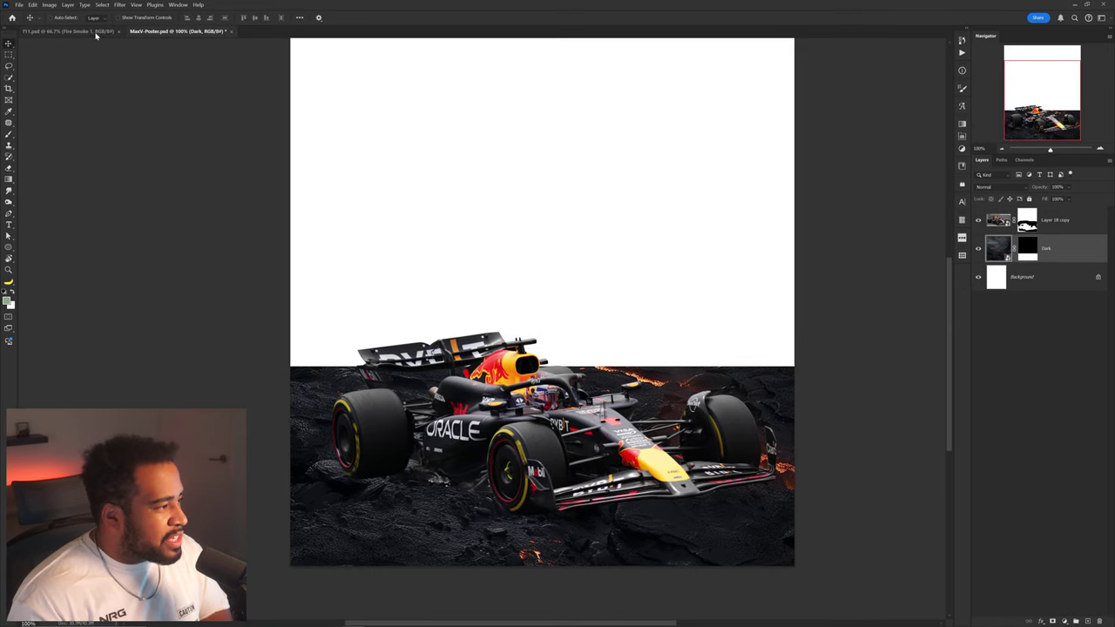
# Add the track barrier from F11.psd behind the car and paint the Dark layer's mask so the rocky ground reaches the barrier
pyautogui.click(96, 32)
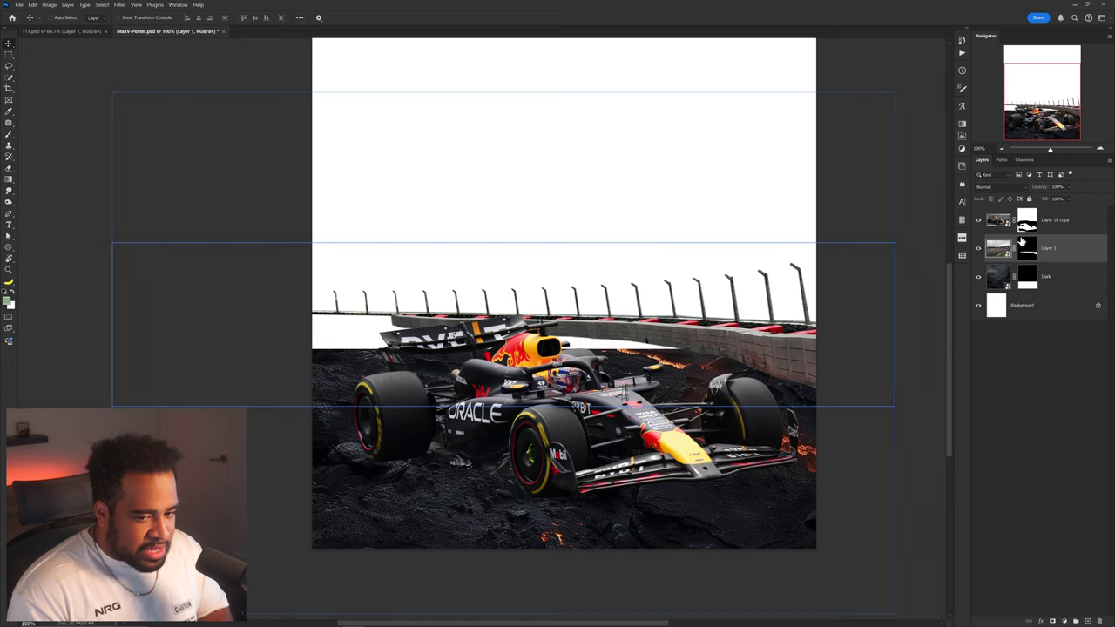
pyautogui.click(1028, 279)
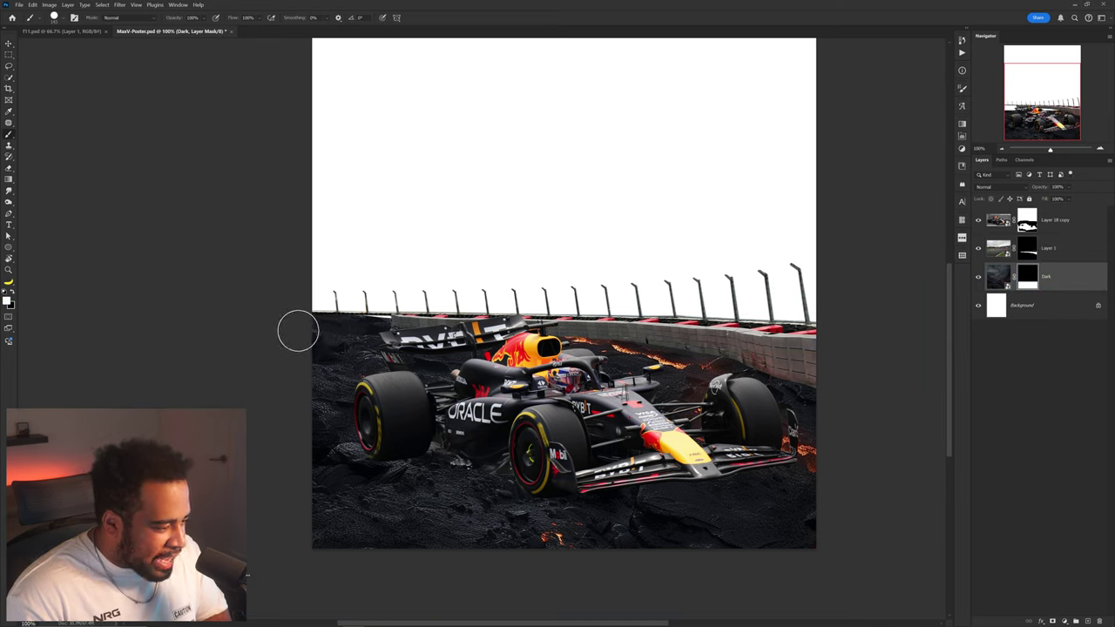
pyautogui.hotkey('ctrl', '-')
pyautogui.moveTo(673, 344); pyautogui.dragTo(705, 303)
# Enlarge the bridge cutout to span the poster's width and set it behind the track barrier
pyautogui.press('v')
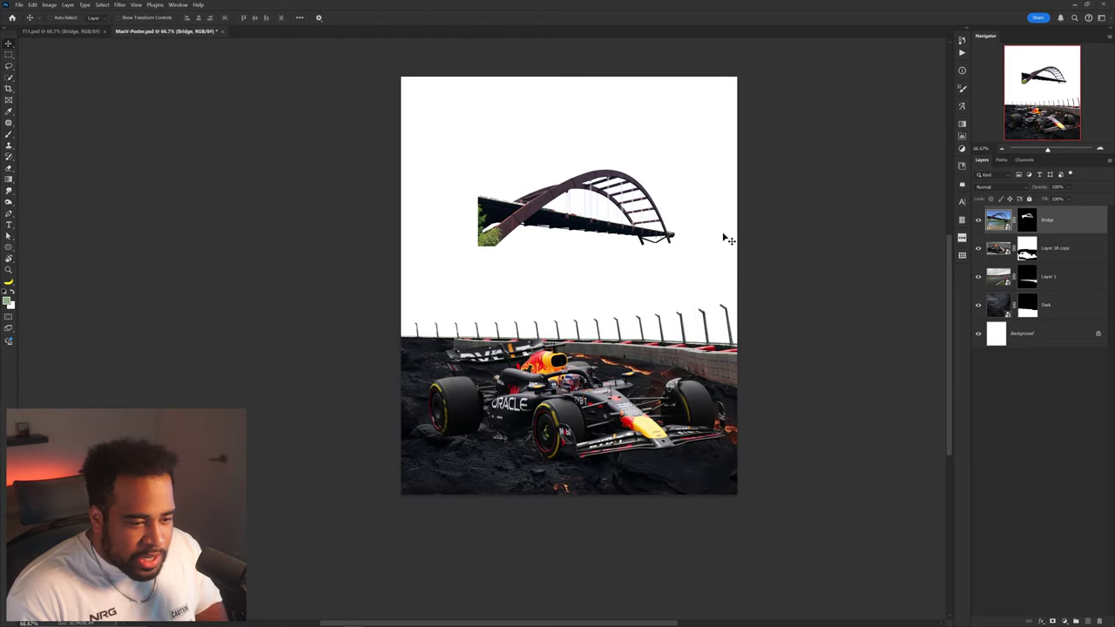
pyautogui.hotkey('ctrl', 't')
pyautogui.moveTo(722, 234)
pyautogui.mouseDown()
pyautogui.moveTo(866, 236)
pyautogui.moveTo(742, 331)
pyautogui.mouseUp()
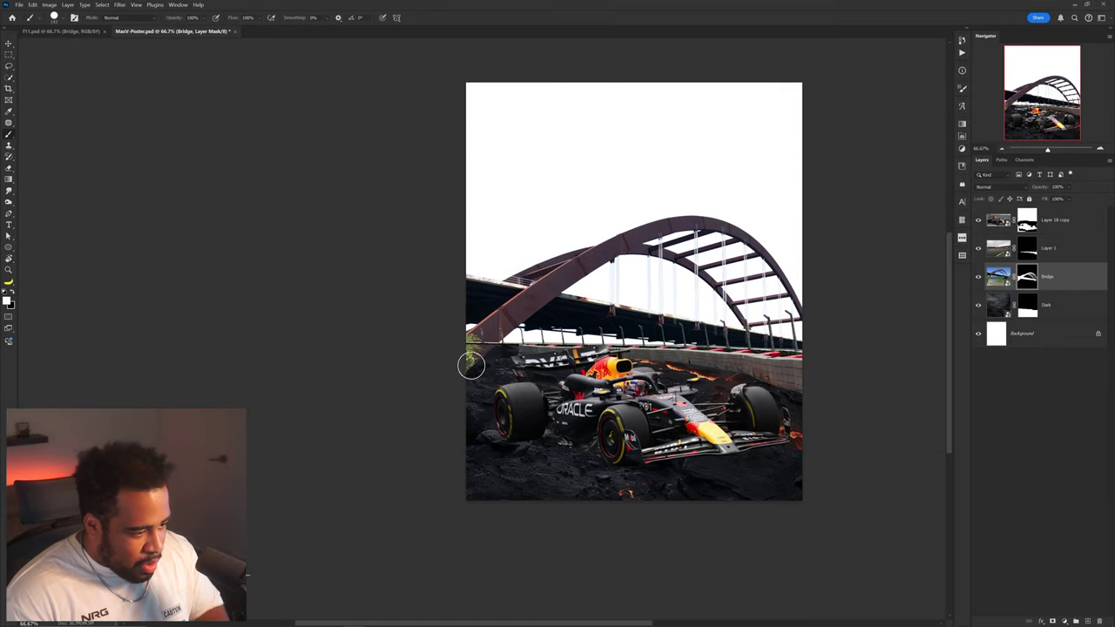
# Paint black on the Bridge layer's mask to hide the bridge base and foliage overlapping the rocks below the barrier
pyautogui.scroll(3, 471, 366)
pyautogui.moveTo(547, 380); pyautogui.dragTo(413, 376)
pyautogui.hotkey('ctrl', 'z')
pyautogui.press('x')
pyautogui.moveTo(565, 385)
pyautogui.mouseDown()
pyautogui.moveTo(521, 356)
pyautogui.moveTo(438, 333)
pyautogui.mouseUp()
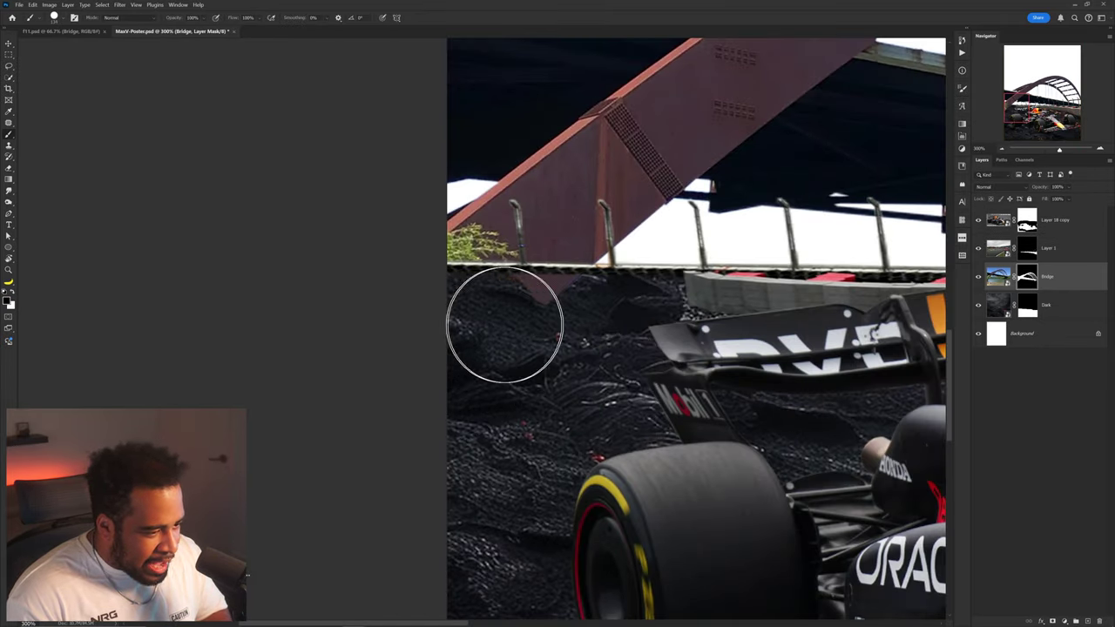
pyautogui.moveTo(511, 325)
pyautogui.mouseDown()
pyautogui.moveTo(618, 324)
pyautogui.moveTo(575, 308)
pyautogui.mouseUp()
pyautogui.scroll(-5, 618, 324)
pyautogui.press('v')
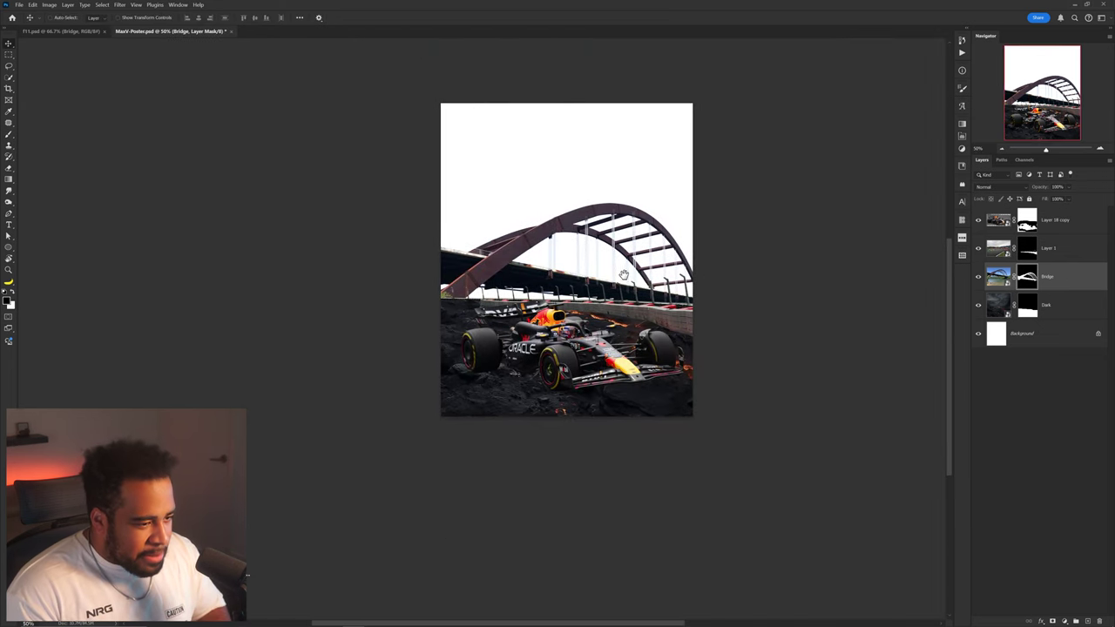
# Bring the driver photo from F11.psd in between the Bridge and Dark layers, scaled so the helmet and raised arm rise above the bridge
pyautogui.moveTo(624, 275); pyautogui.dragTo(662, 265)
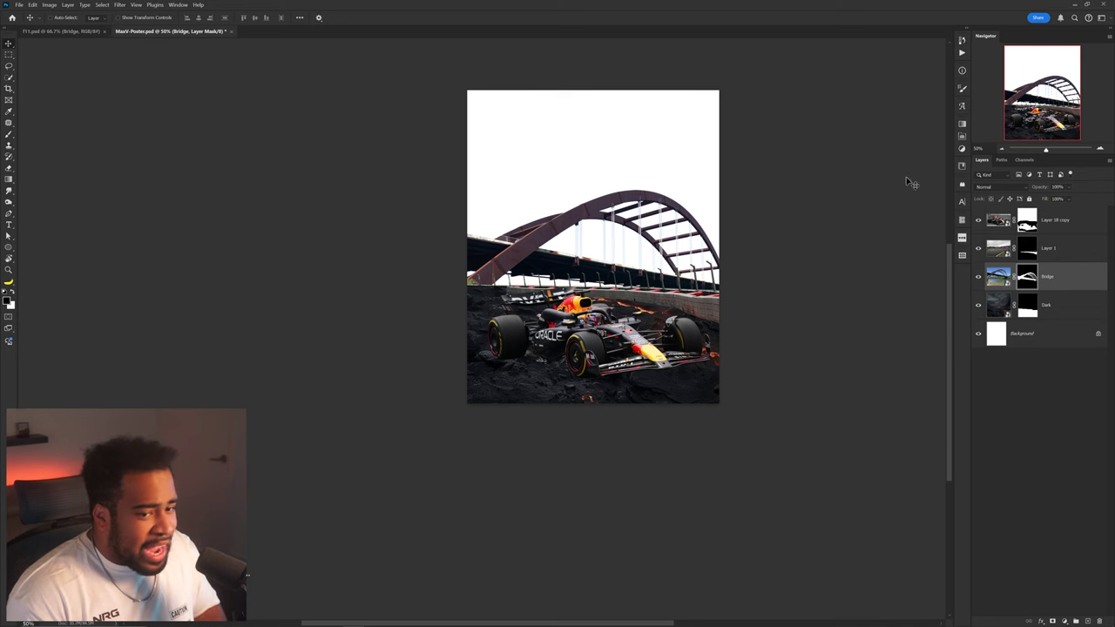
pyautogui.click(1061, 299)
pyautogui.click(75, 31)
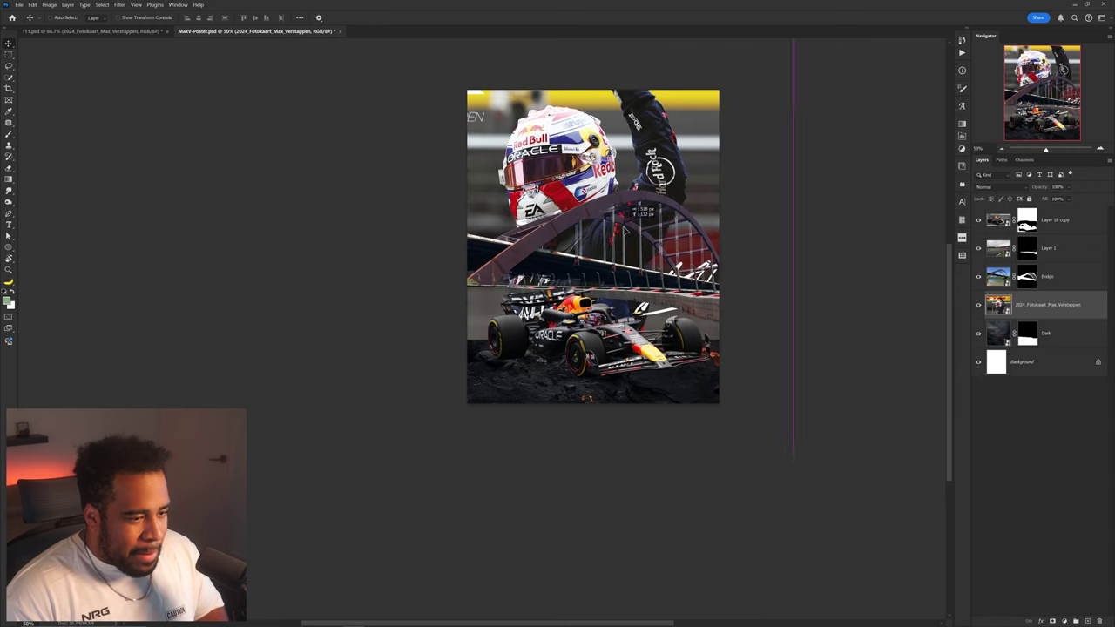
pyautogui.click(1046, 306)
pyautogui.moveTo(670, 271); pyautogui.dragTo(715, 255)
pyautogui.hotkey('ctrl', 't')
pyautogui.moveTo(841, 167); pyautogui.dragTo(748, 168)
pyautogui.scroll(1, 609, 190)
pyautogui.moveTo(609, 190); pyautogui.dragTo(571, 236)
pyautogui.moveTo(757, 206); pyautogui.dragTo(827, 209)
pyautogui.moveTo(731, 247); pyautogui.dragTo(730, 207)
pyautogui.press('Return')
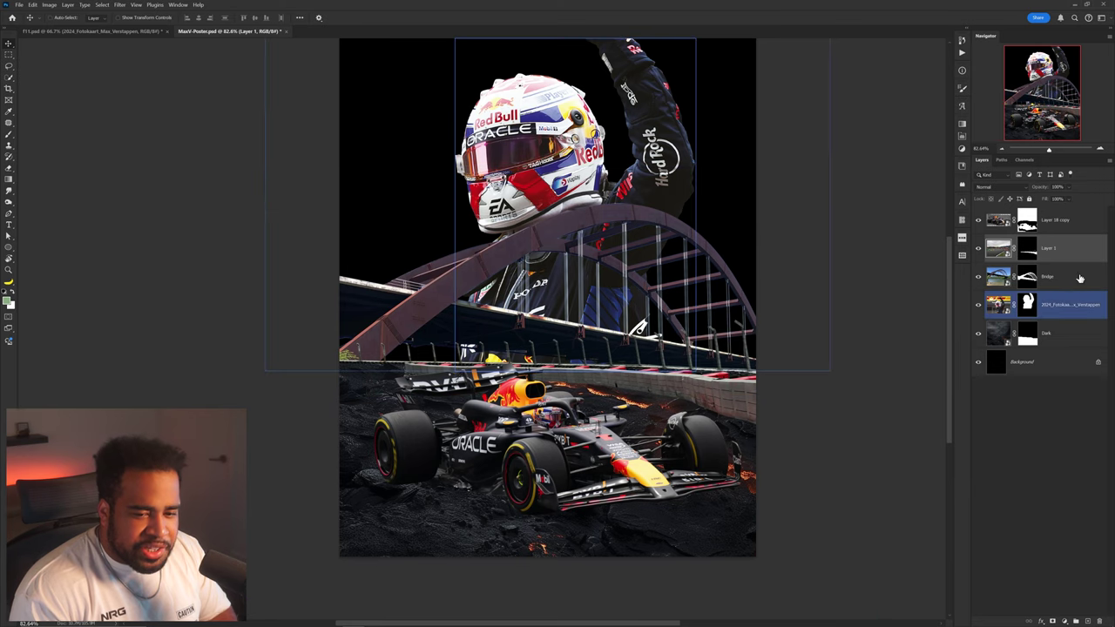
# Add a Levels adjustment clipped to the track barrier layer and darken the barrier with it
pyautogui.click(1065, 622)
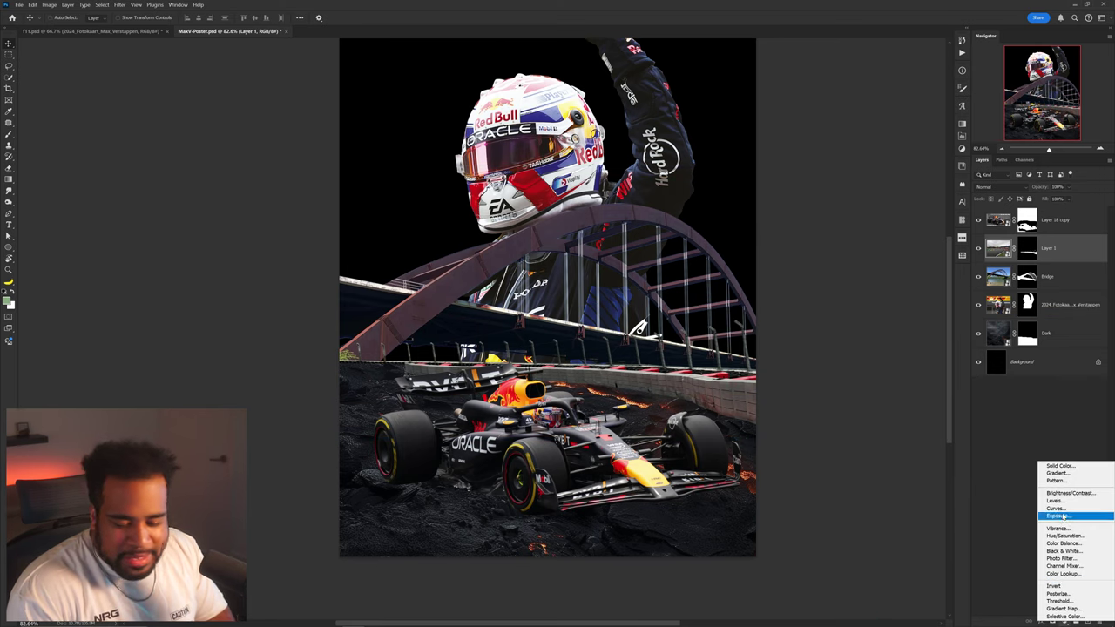
pyautogui.click(1057, 501)
pyautogui.moveTo(904, 214)
pyautogui.mouseDown()
pyautogui.moveTo(892, 214)
pyautogui.moveTo(928, 215)
pyautogui.moveTo(904, 216)
pyautogui.mouseUp()
pyautogui.moveTo(866, 215); pyautogui.dragTo(879, 218)
pyautogui.click(936, 120)
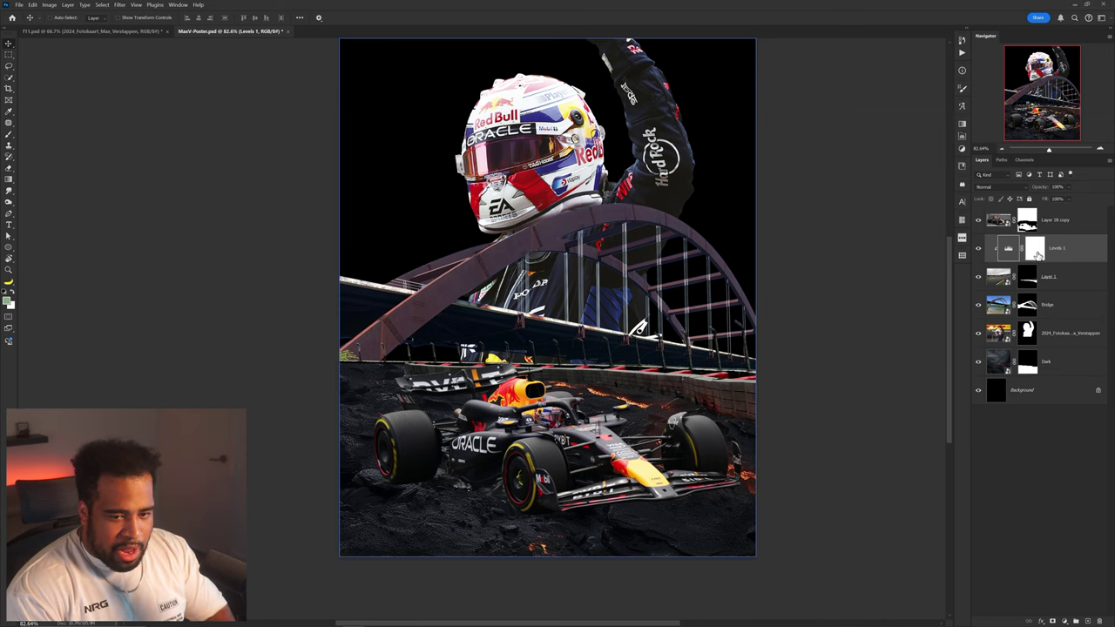
# Paint the Levels mask along the barrier with a soft black brush at 12% opacity to vary the darkening
pyautogui.click(1035, 253)
pyautogui.press('b')
pyautogui.scroll(3, 640, 389)
pyautogui.moveTo(605, 460); pyautogui.dragTo(652, 460)
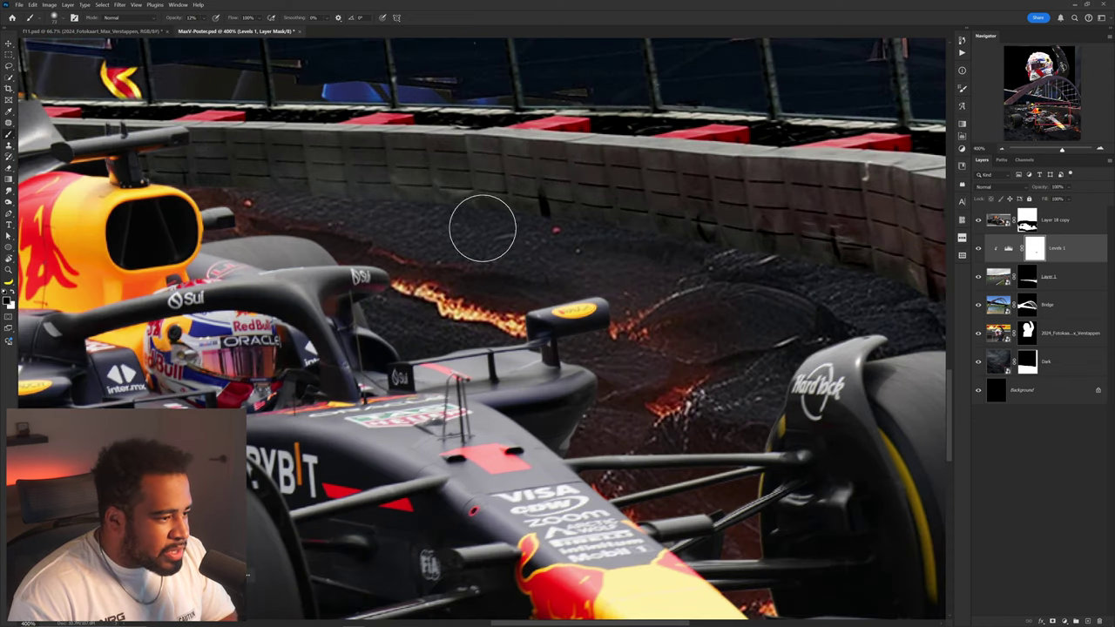
pyautogui.moveTo(716, 284); pyautogui.dragTo(583, 238)
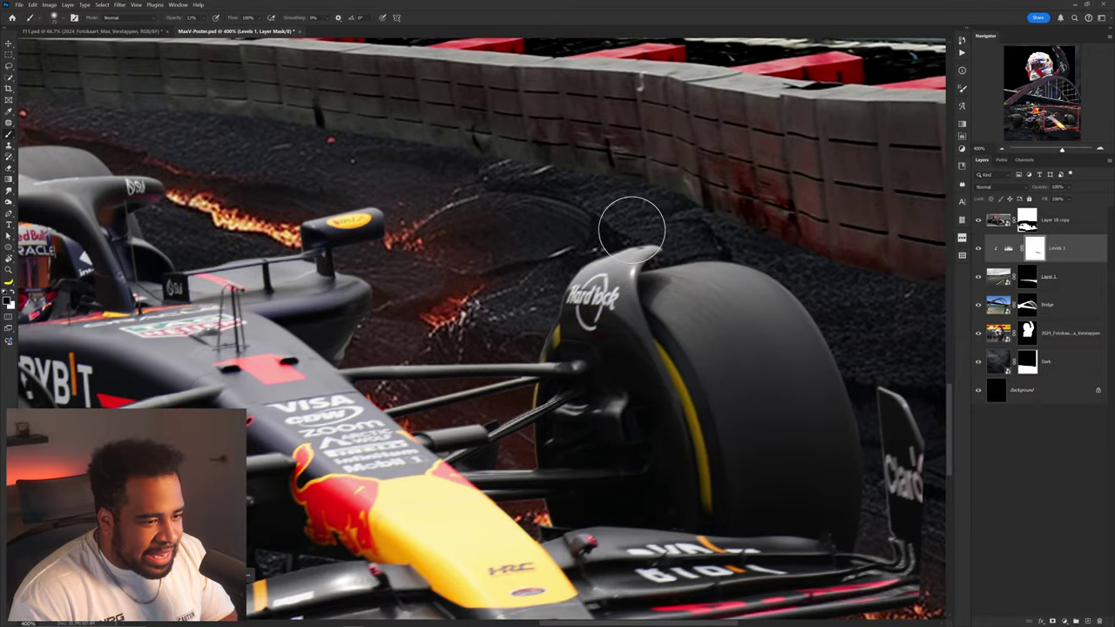
pyautogui.click(1050, 361)
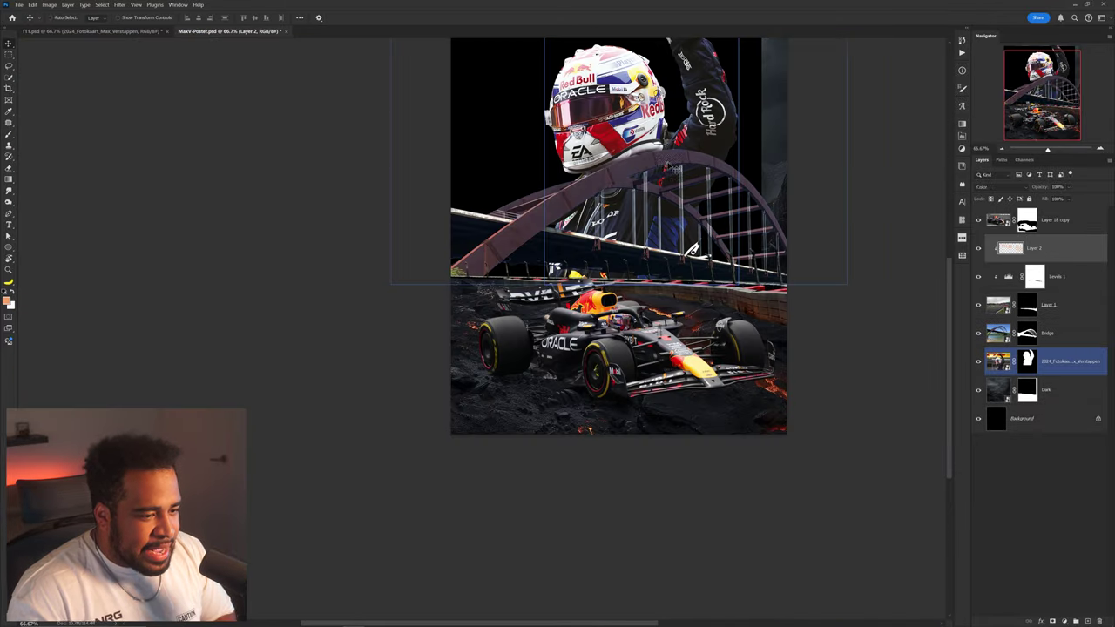
# Apply the Camera Raw filter to the bridge with Texture +46 and Clarity +18, and adjust its detail and exposure
pyautogui.click(1049, 333)
pyautogui.moveTo(690, 215); pyautogui.dragTo(617, 217)
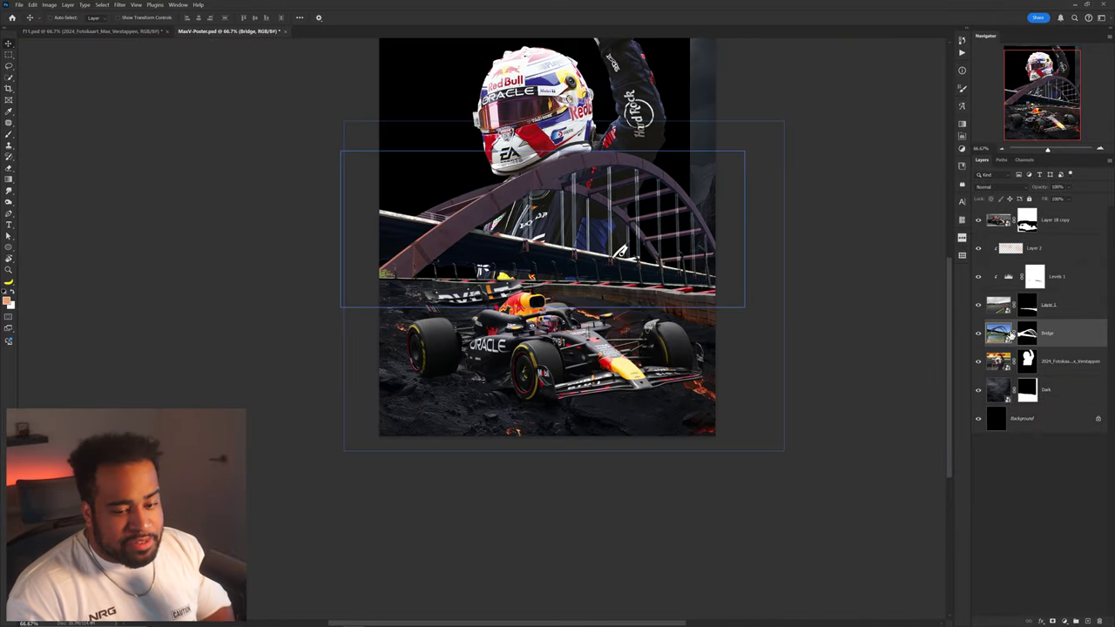
pyautogui.click(124, 5)
pyautogui.click(157, 63)
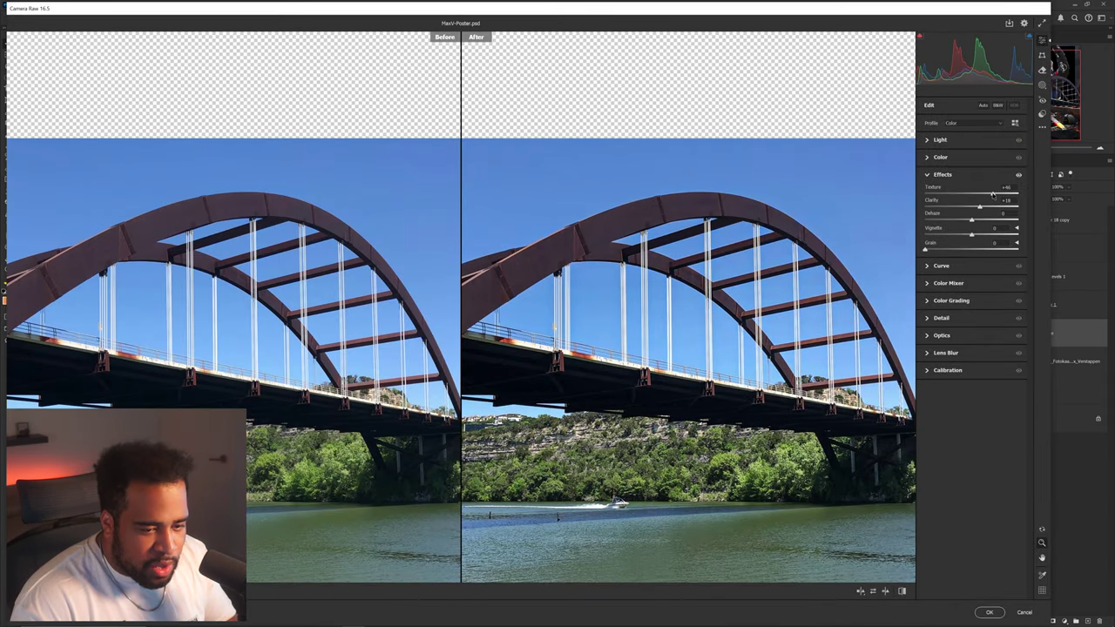
pyautogui.click(942, 318)
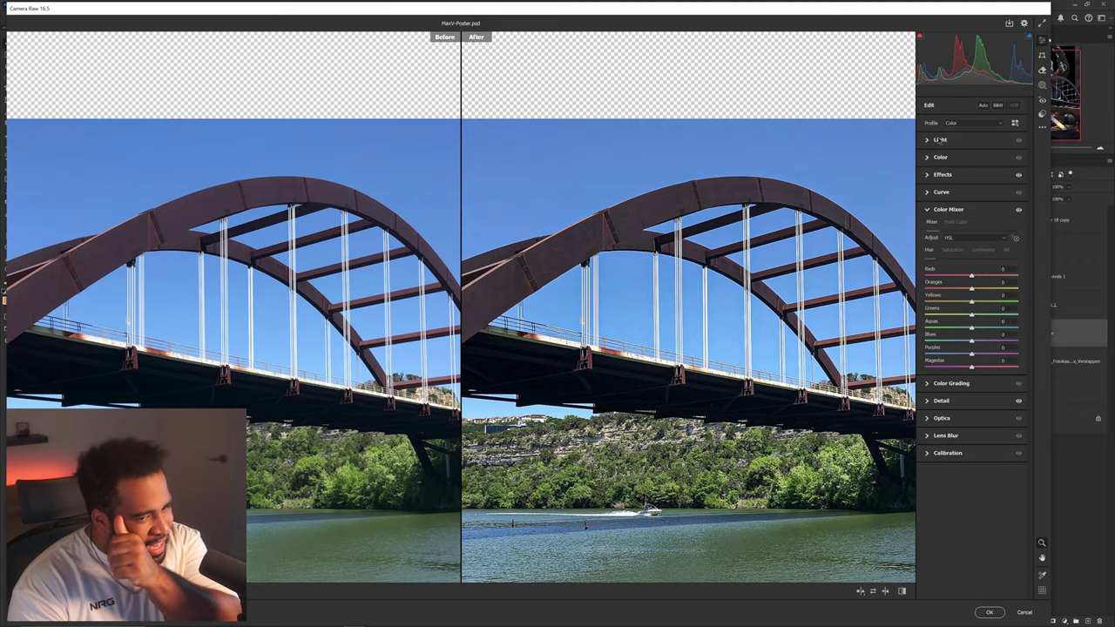
pyautogui.click(940, 140)
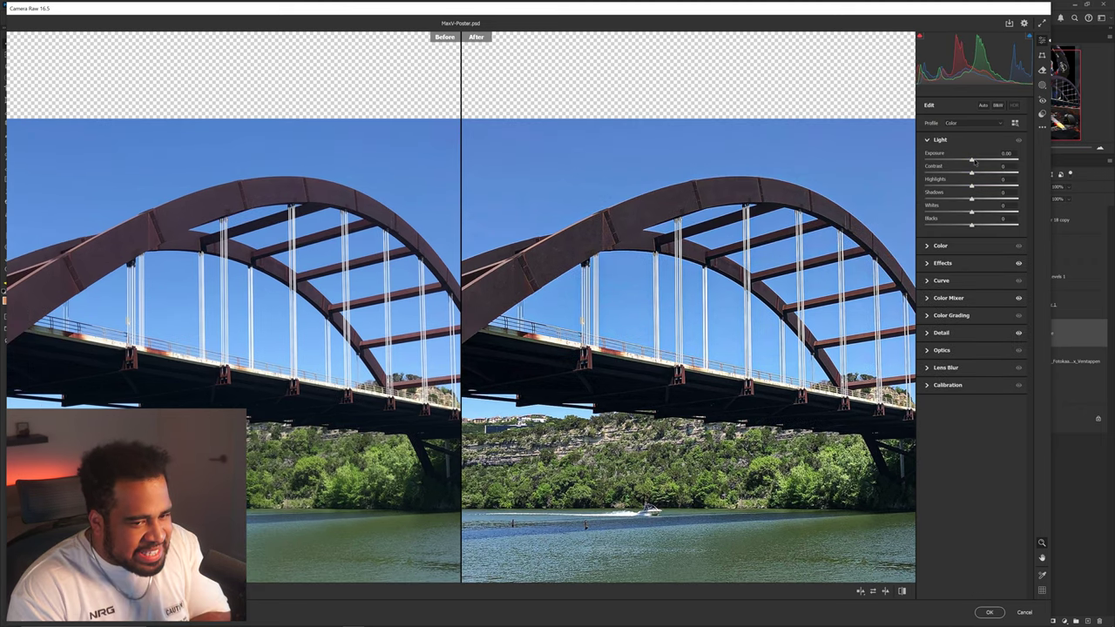
pyautogui.moveTo(971, 160); pyautogui.dragTo(971, 161)
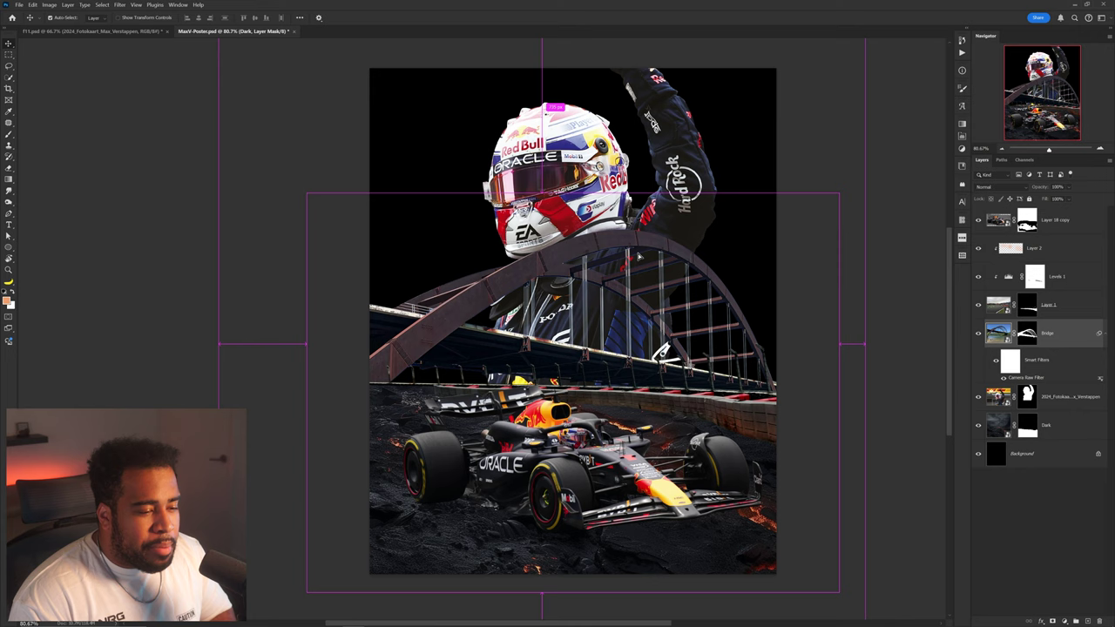
# On a new layer, outline the area behind the car's cockpit up to the bridge deck with a curved Pen path as a selection
pyautogui.moveTo(635, 261); pyautogui.dragTo(663, 254)
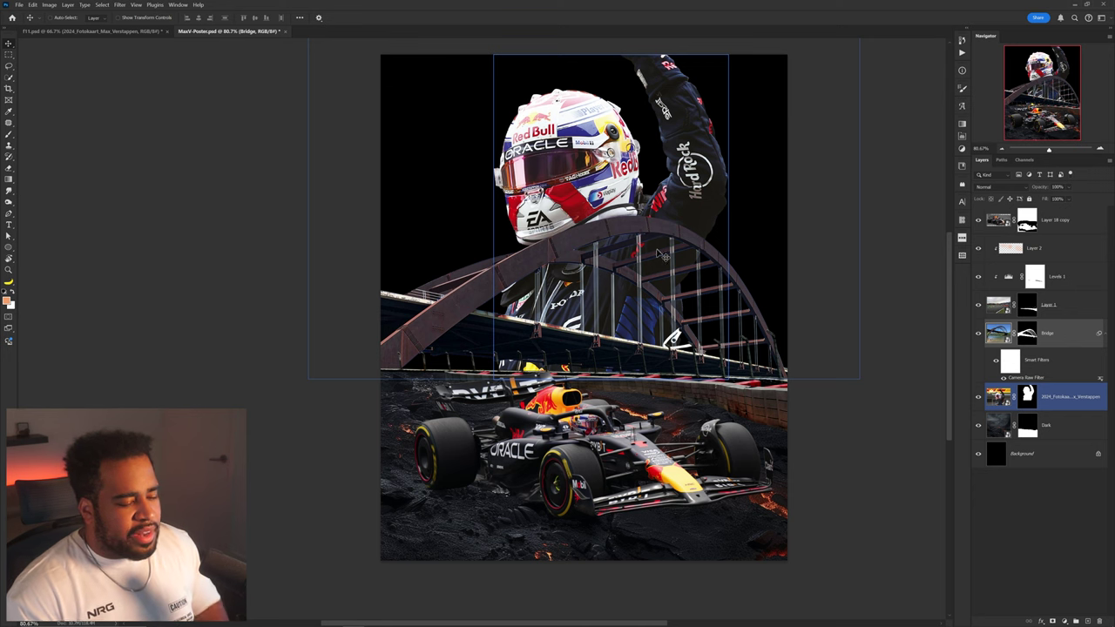
pyautogui.keyDown('ctrl'); pyautogui.click(664, 533); pyautogui.keyUp('ctrl')
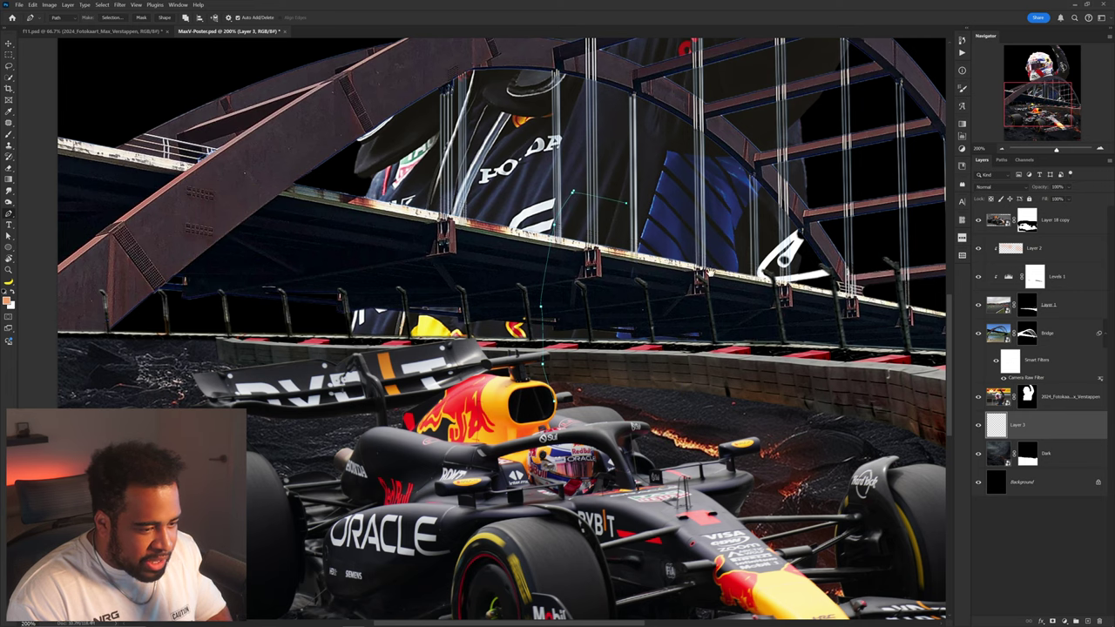
pyautogui.moveTo(707, 273); pyautogui.dragTo(627, 225)
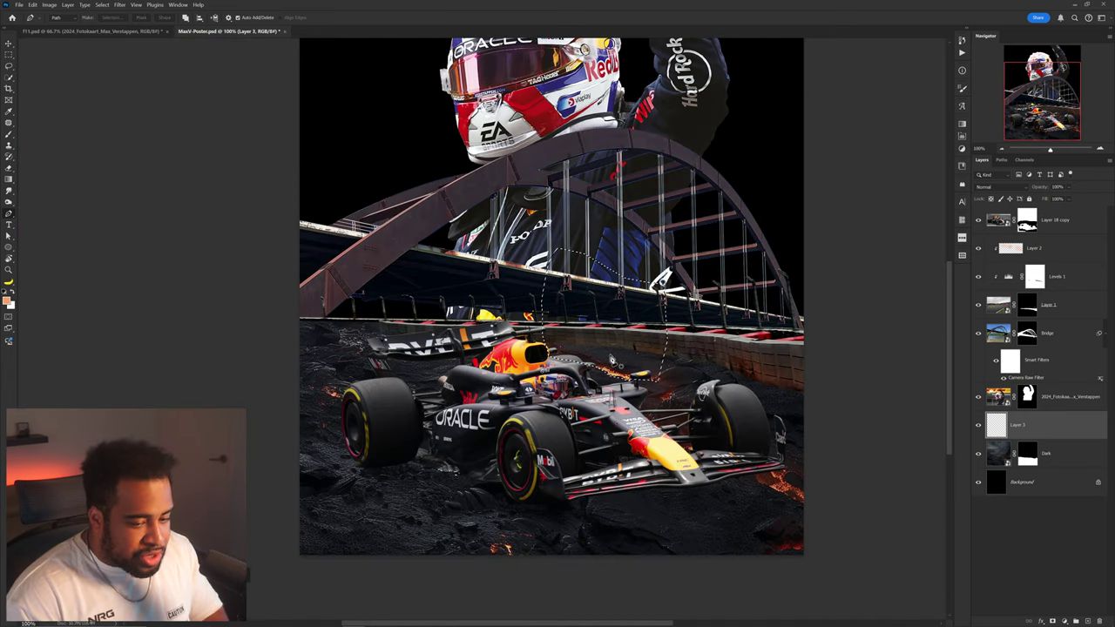
# Brush a faint orange tint at 15% opacity inside the selection, over the ground and barrier behind the car
pyautogui.scroll(1, 610, 360)
pyautogui.press('b')
pyautogui.moveTo(705, 346); pyautogui.dragTo(523, 335)
pyautogui.moveTo(662, 369); pyautogui.dragTo(628, 23)
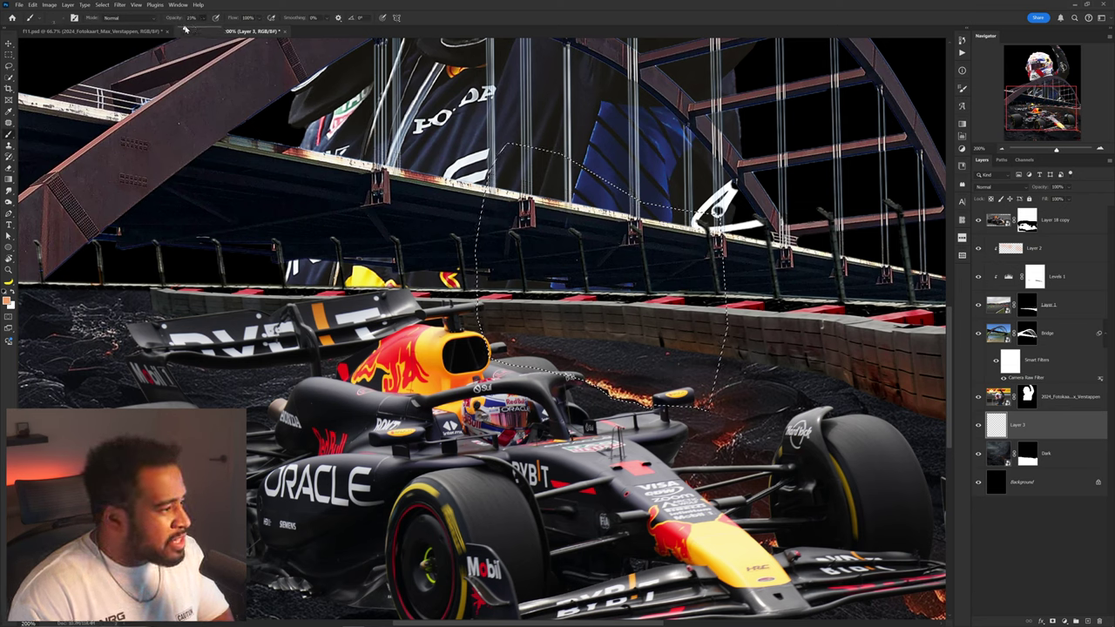
pyautogui.moveTo(375, 329); pyautogui.dragTo(473, 330)
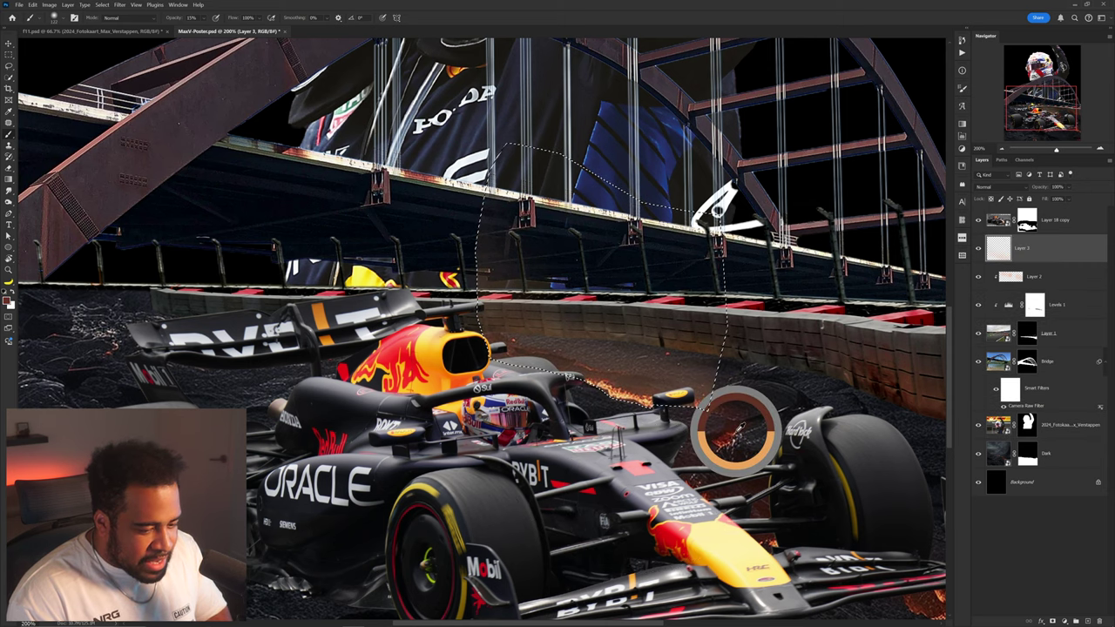
# Build up a reddish-orange glow over the lava ground inside the selection with a larger brush, and compare it with the layer hidden
pyautogui.press(']')
pyautogui.press(']')
pyautogui.press(']')
pyautogui.press(']')
pyautogui.moveTo(645, 417); pyautogui.dragTo(610, 423)
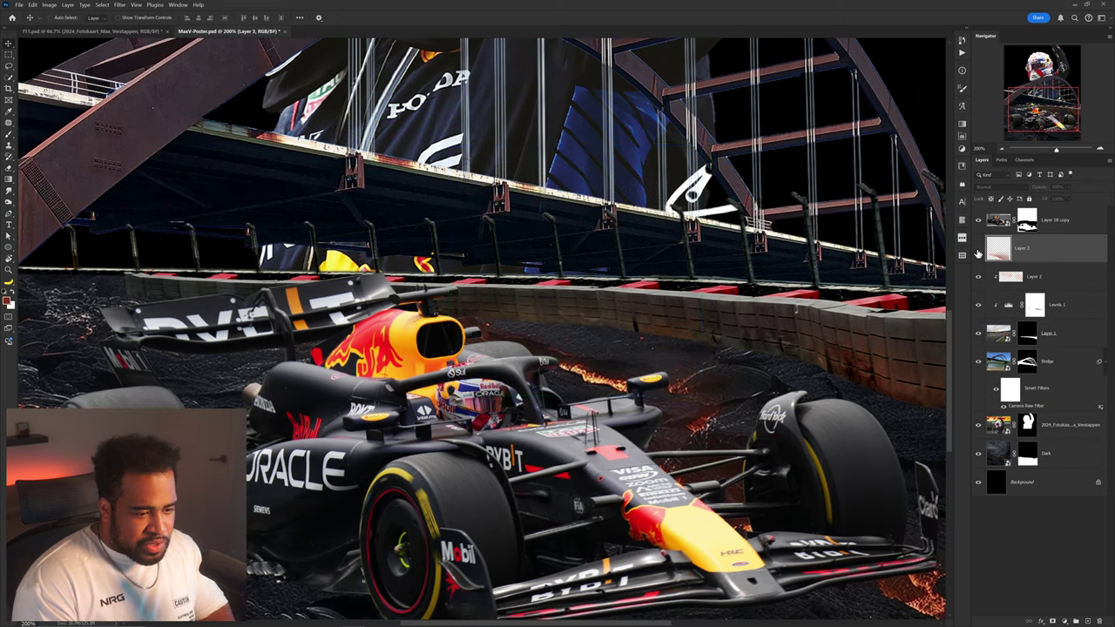
pyautogui.click(978, 250)
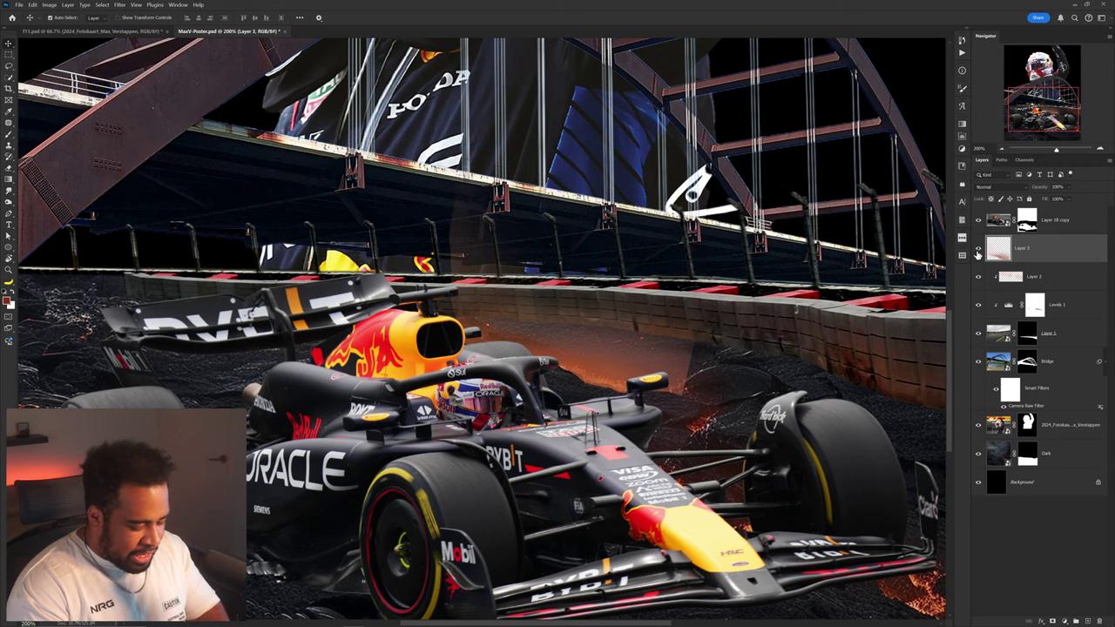
# On a new layer, brush dark red sampled from the scene at 15% opacity over the cockpit-side glow and blend it with Linear Dodge (Add)
pyautogui.hotkey('ctrl', 'shift', 'n')
pyautogui.press('Return')
pyautogui.press('b')
pyautogui.scroll(-1, 705, 343)
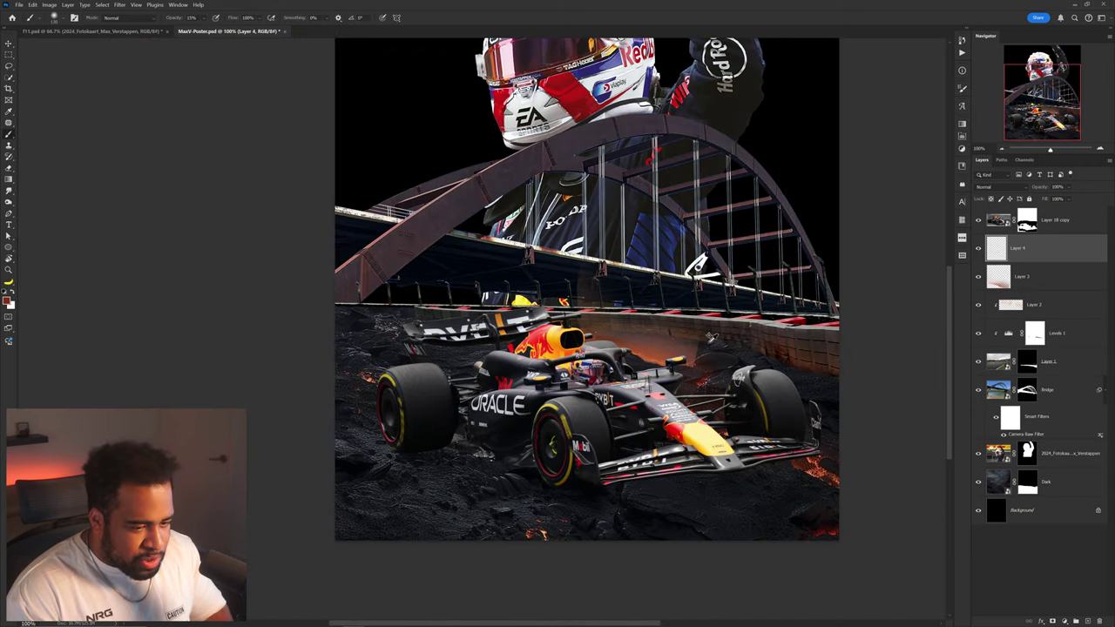
pyautogui.keyDown('alt'); pyautogui.click(757, 319); pyautogui.keyUp('alt')
pyautogui.scroll(2, 750, 319)
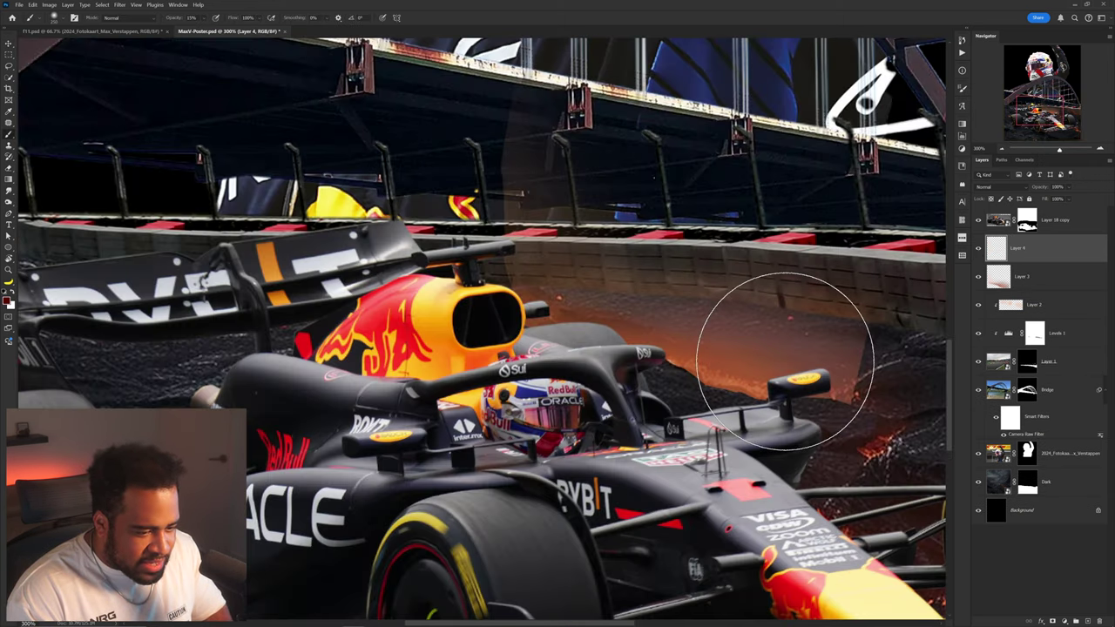
pyautogui.scroll(-1, 665, 321)
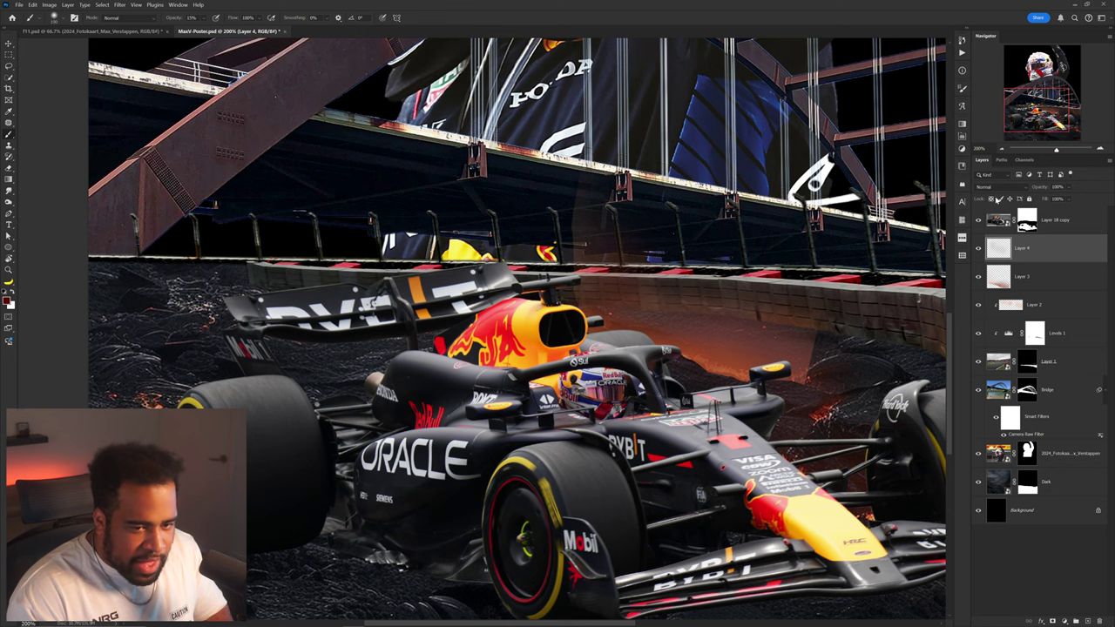
pyautogui.click(993, 186)
pyautogui.click(994, 286)
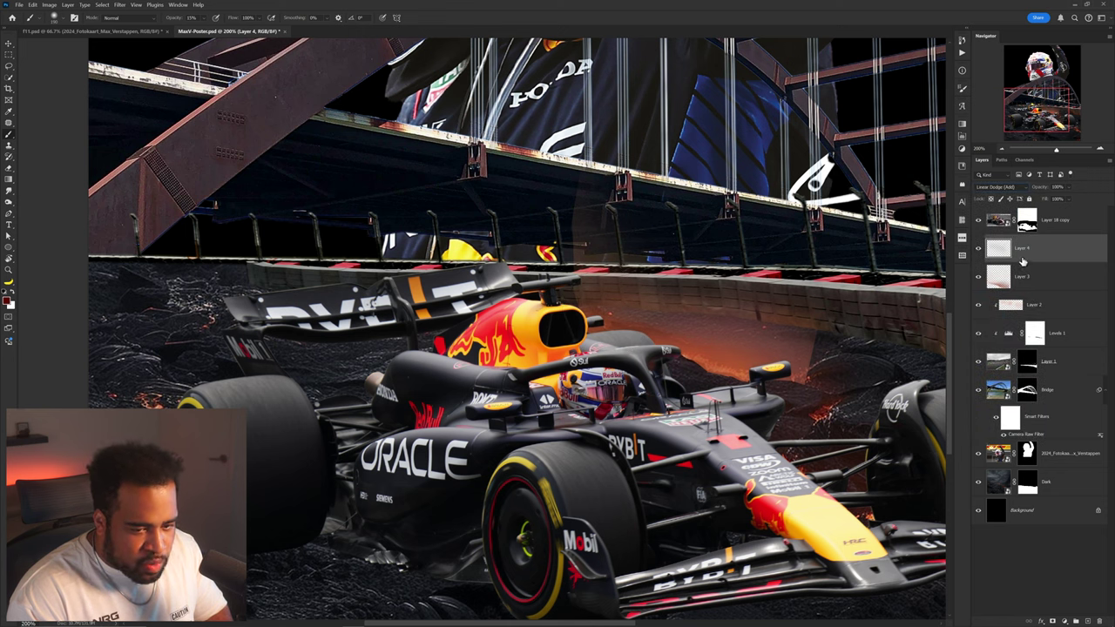
# On another new layer, brush brighter orange at 39% opacity over the ground behind the cockpit and set its blend mode to Color Dodge
pyautogui.hotkey('ctrl', 'shift', 'alt', 'n')
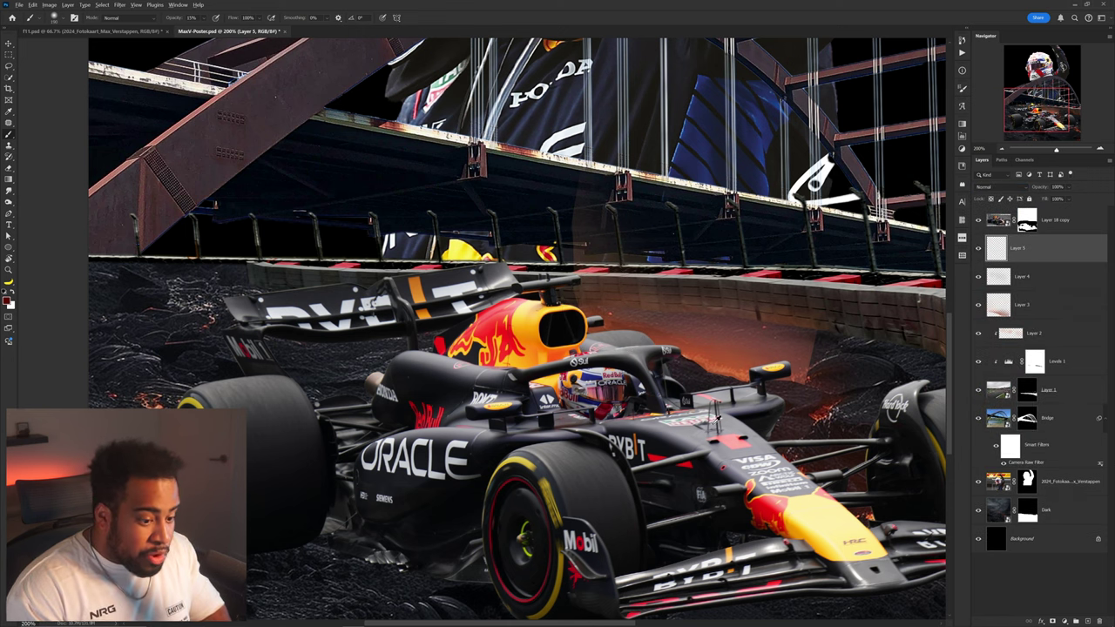
pyautogui.keyDown('alt'); pyautogui.click(793, 502); pyautogui.keyUp('alt')
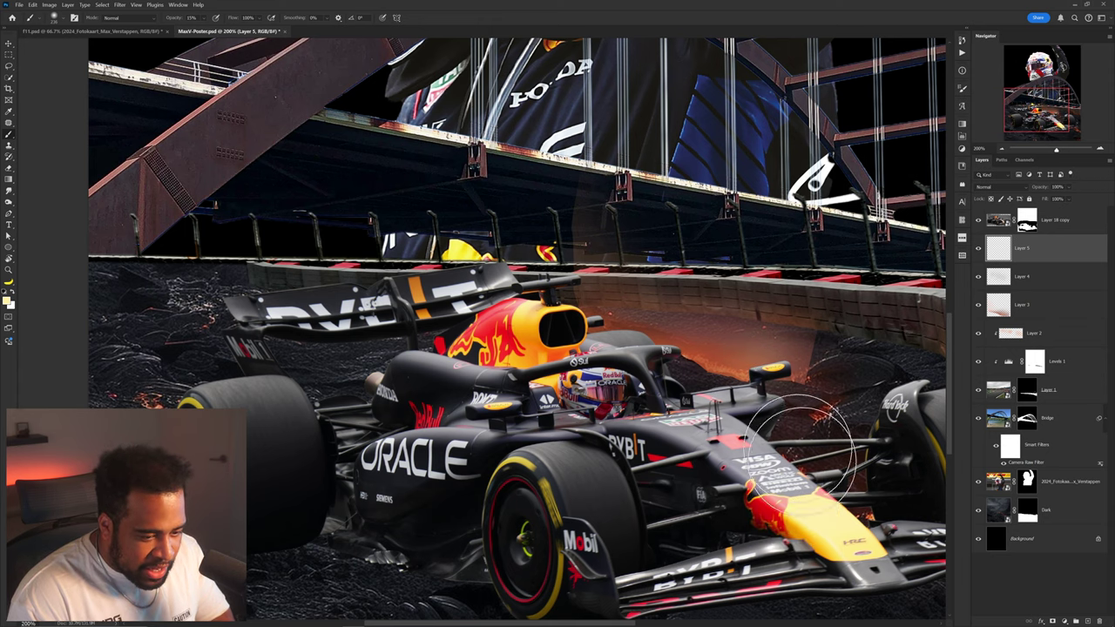
pyautogui.scroll(2, 642, 336)
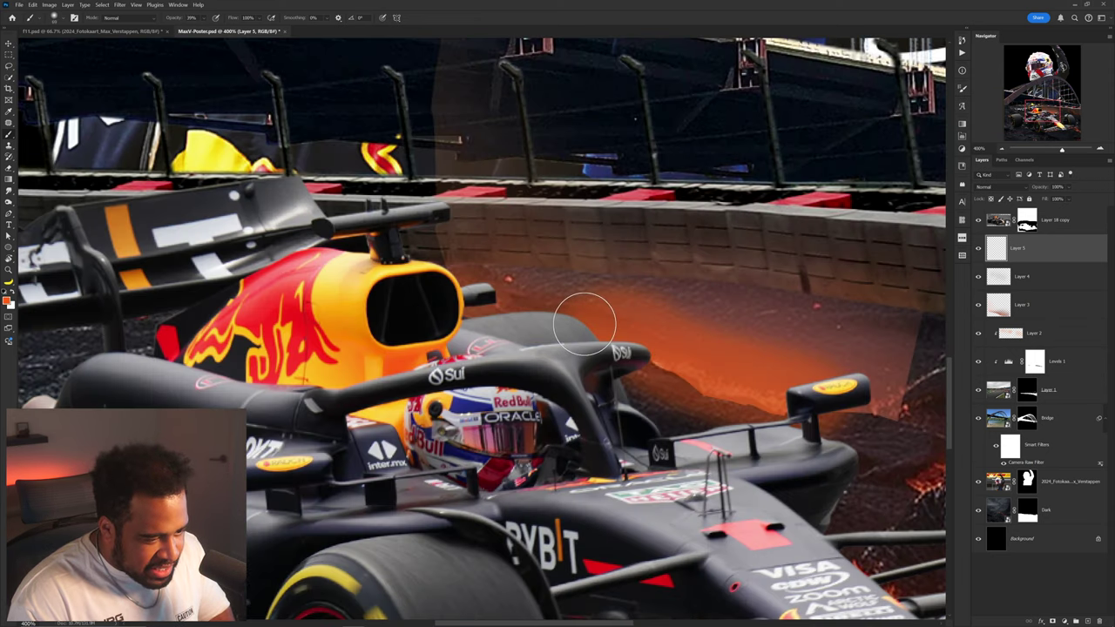
pyautogui.click(999, 189)
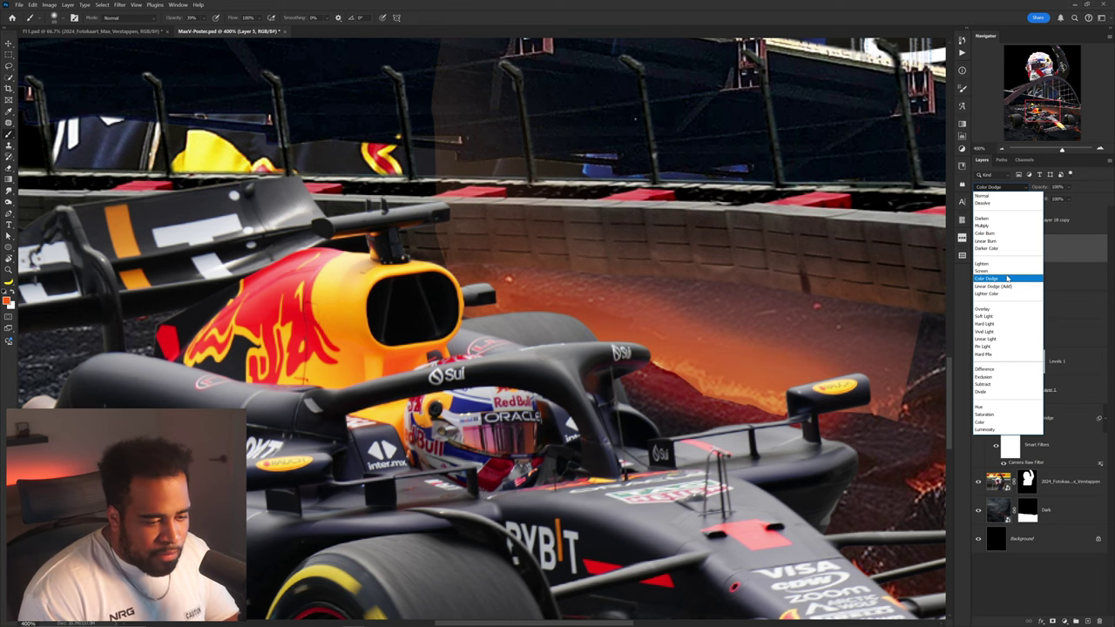
pyautogui.click(1009, 278)
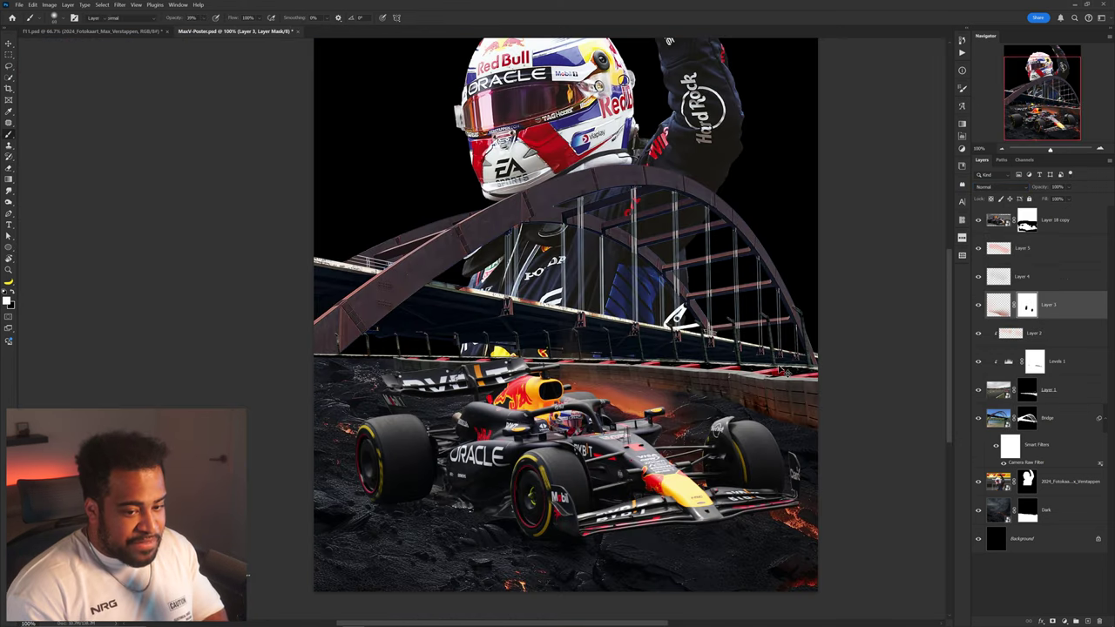
# Duplicate the glow layers Layer 3 through Layer 6 and move the copies toward the lava beside the front wing
pyautogui.click(1033, 247)
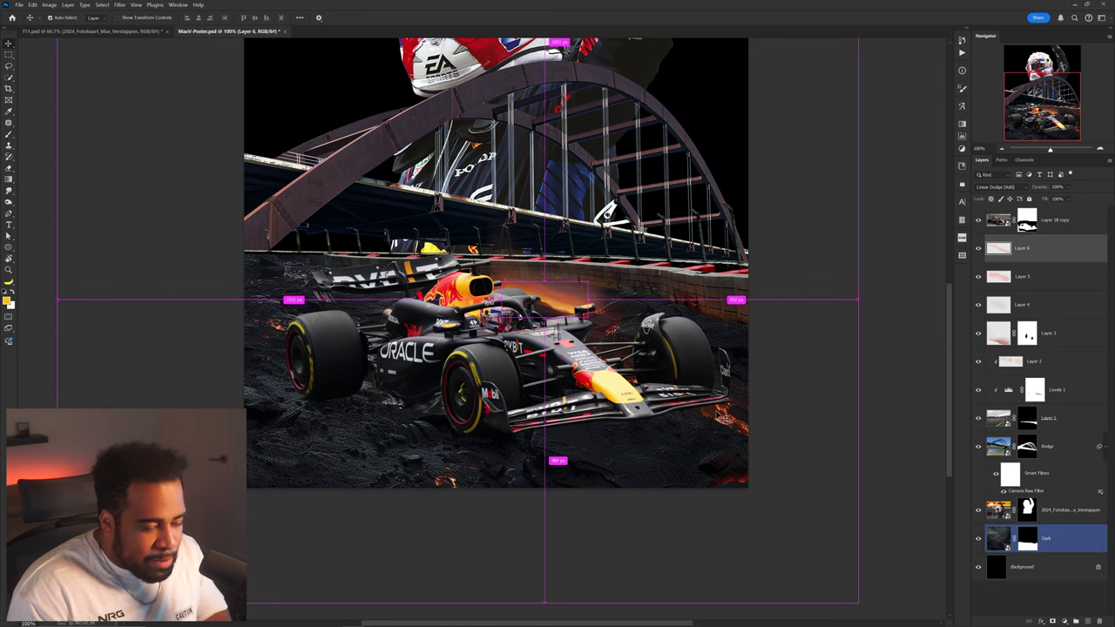
pyautogui.keyDown('ctrl'); pyautogui.click(907, 331); pyautogui.keyUp('ctrl')
pyautogui.click(1043, 250)
pyautogui.keyDown('shift'); pyautogui.click(1048, 333); pyautogui.keyUp('shift')
pyautogui.moveTo(720, 353); pyautogui.dragTo(901, 398)
# Rotate and reposition the copied glow layers to follow the lava stream beside the front wing, then select the Layer 3 copy
pyautogui.hotkey('ctrl', 't')
pyautogui.moveTo(915, 349); pyautogui.dragTo(920, 428)
pyautogui.moveTo(709, 353); pyautogui.dragTo(752, 364)
pyautogui.moveTo(854, 223); pyautogui.dragTo(841, 220)
pyautogui.press('Return')
pyautogui.click(1048, 333)
pyautogui.hotkey('ctrl', '+')
pyautogui.moveTo(782, 403); pyautogui.dragTo(796, 420)
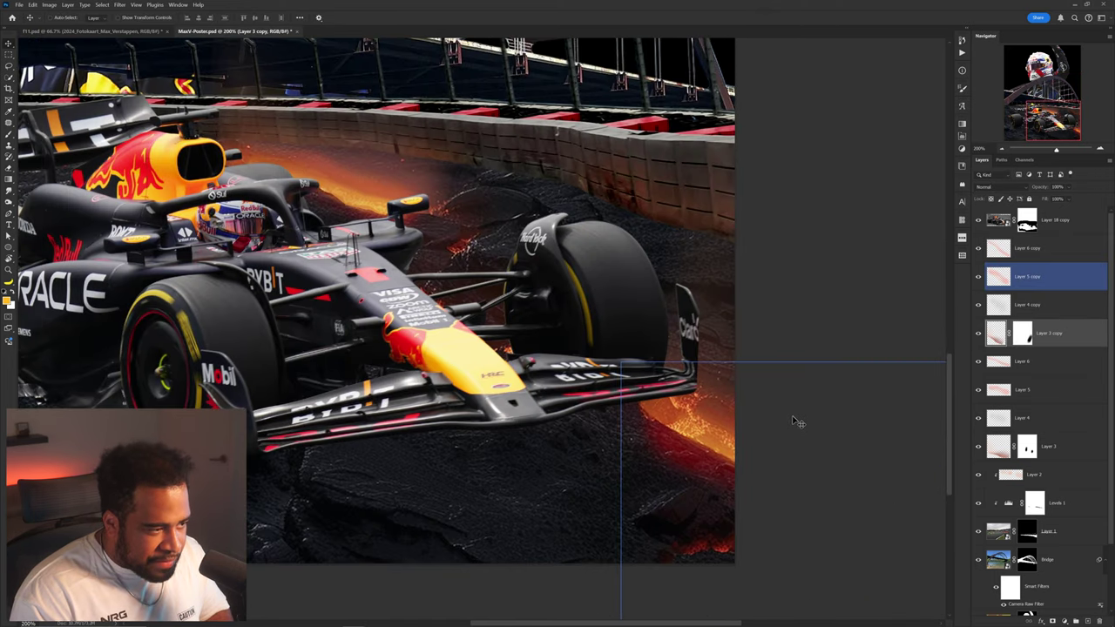
pyautogui.hotkey('ctrl', '-')
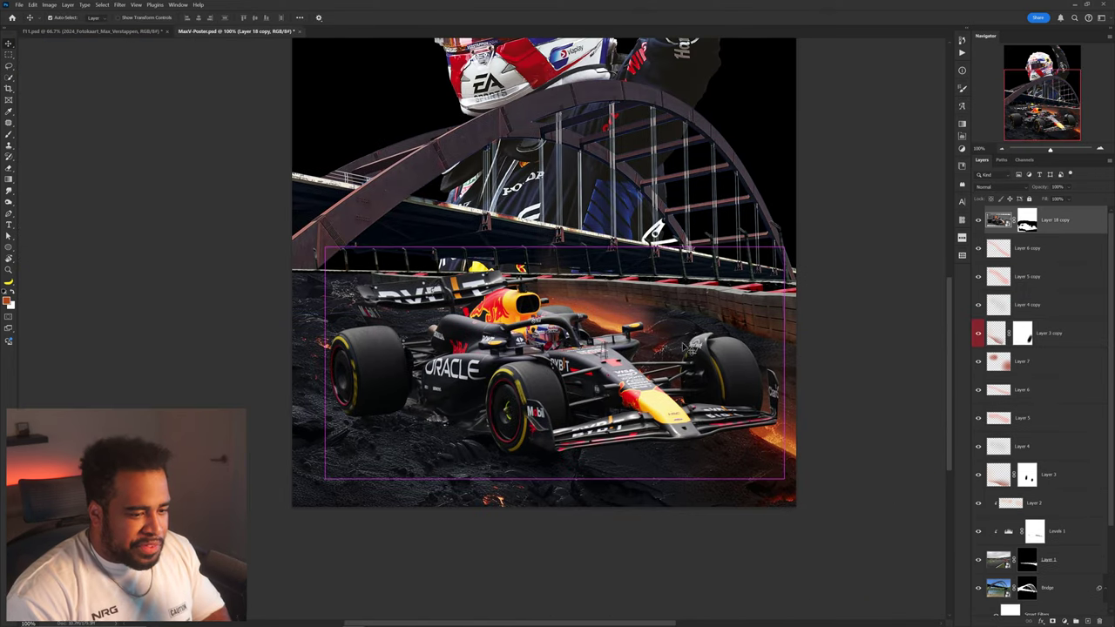
# Add a new layer above Layer 2 and clip it to the track layer
pyautogui.keyDown('ctrl'); pyautogui.click(735, 301); pyautogui.keyUp('ctrl')
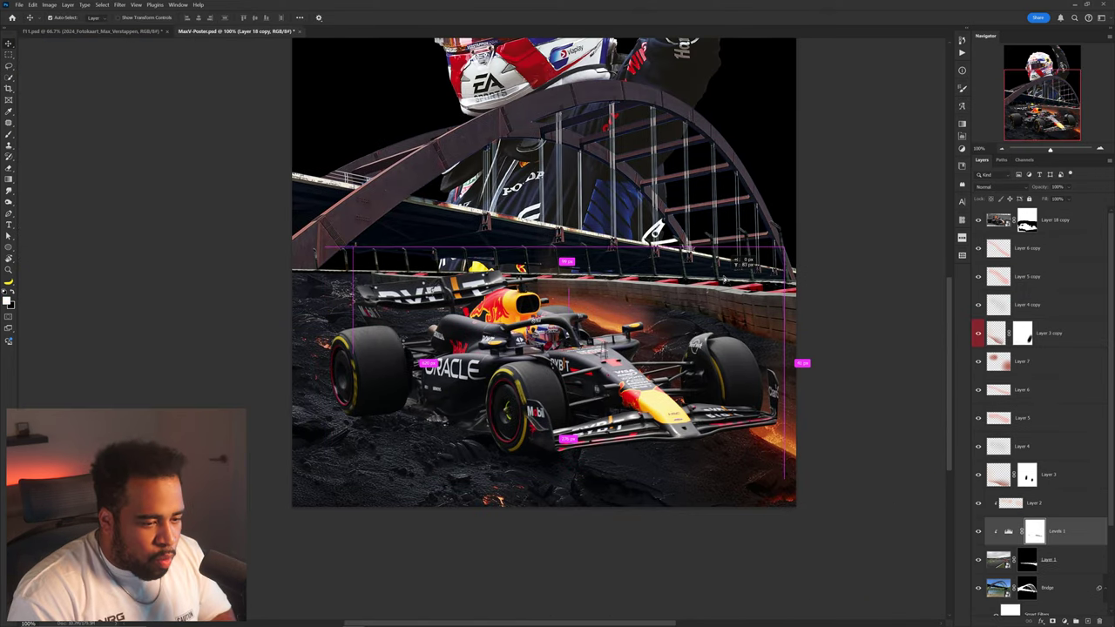
pyautogui.click(1074, 539)
pyautogui.click(1070, 508)
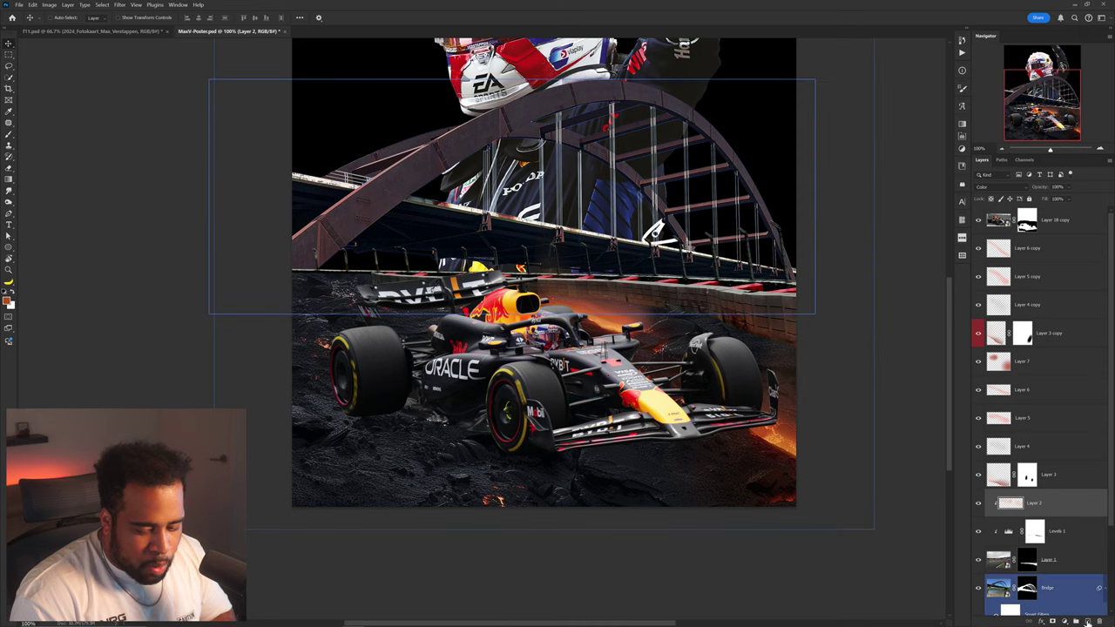
pyautogui.click(1088, 621)
pyautogui.keyDown('alt'); pyautogui.click(1069, 517); pyautogui.keyUp('alt')
# Brush orange sampled from the glowing ground onto the track barrier behind the cockpit at 39% opacity
pyautogui.press('b')
pyautogui.scroll(2, 601, 302)
pyautogui.keyDown('alt'); pyautogui.click(600, 366); pyautogui.keyUp('alt')
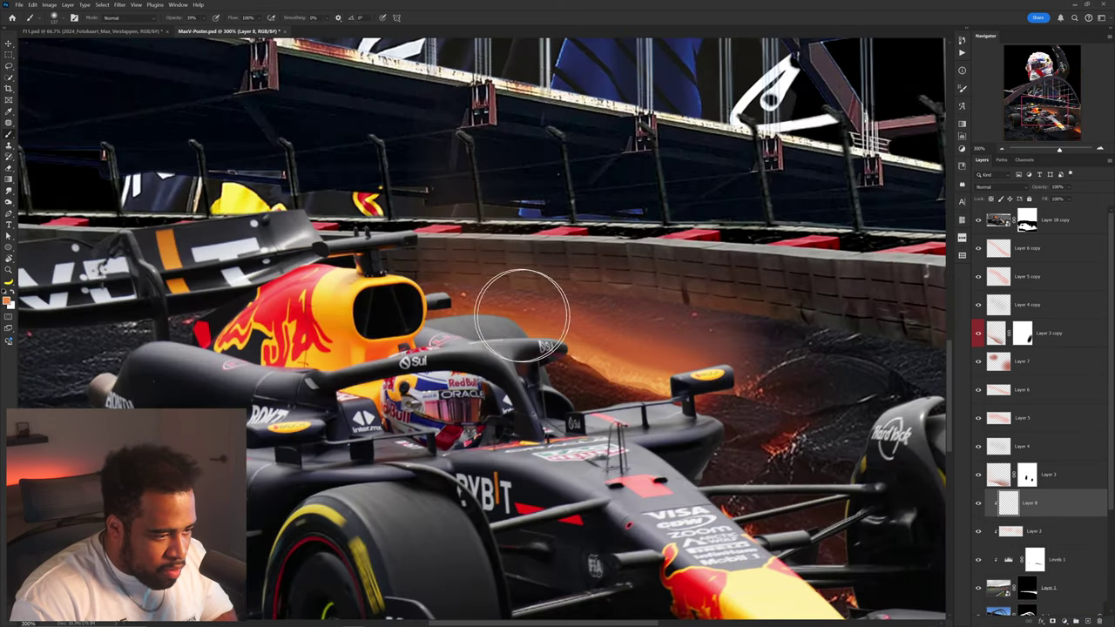
pyautogui.moveTo(510, 298); pyautogui.dragTo(552, 326)
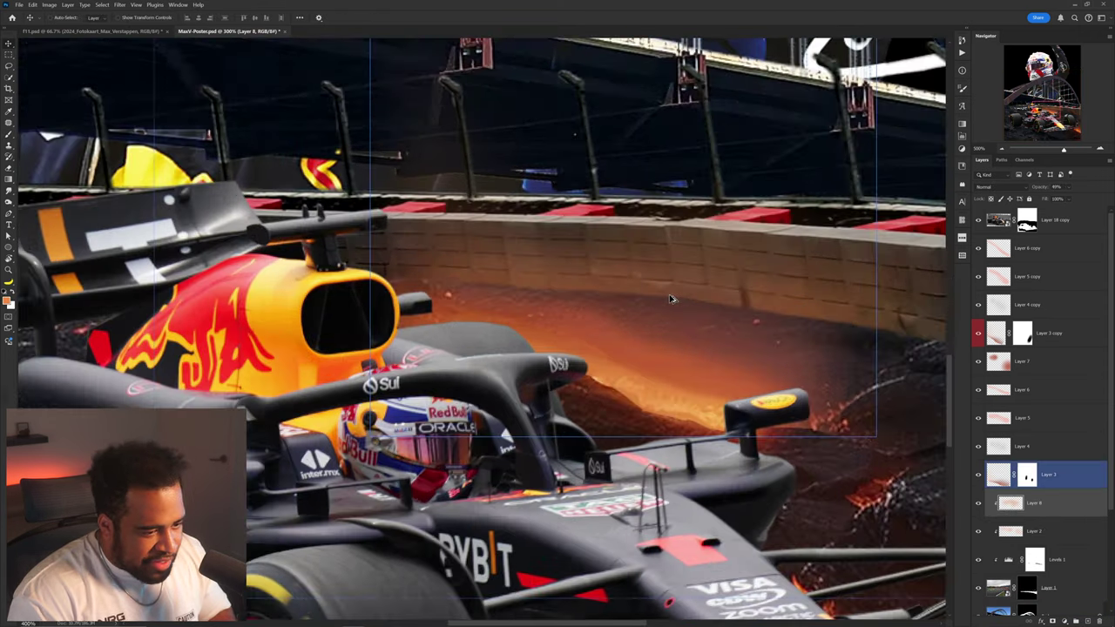
# Mark up a screen capture of the barrier and glowing ground, circling the barrier's upper edge in red
pyautogui.click(670, 299)
pyautogui.scroll(5, 667, 300)
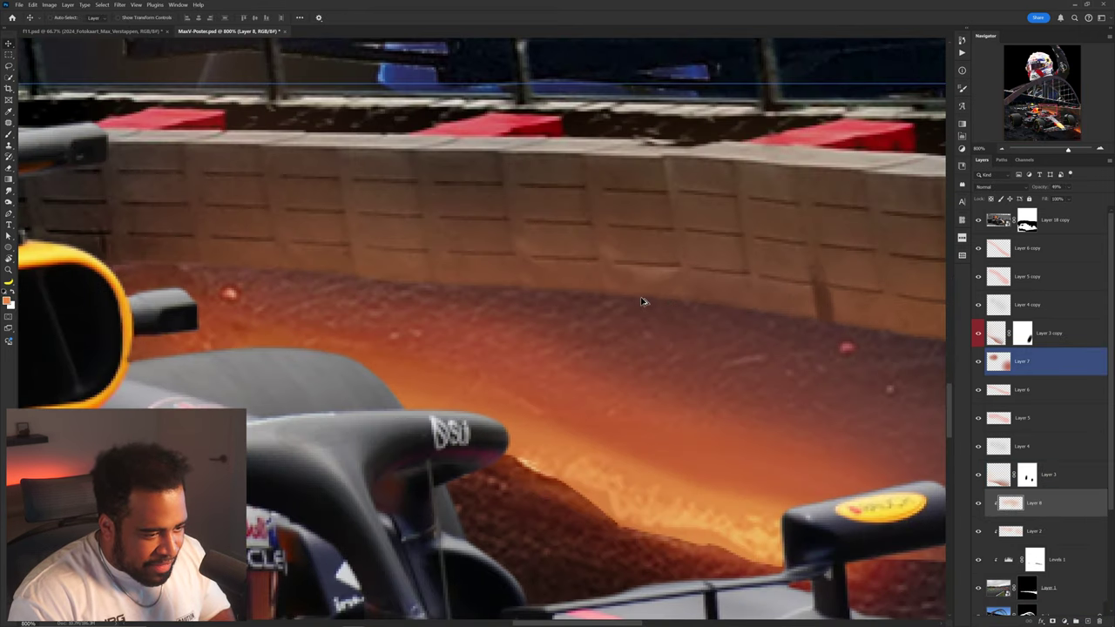
pyautogui.press('Print')
pyautogui.moveTo(310, 171); pyautogui.dragTo(848, 423)
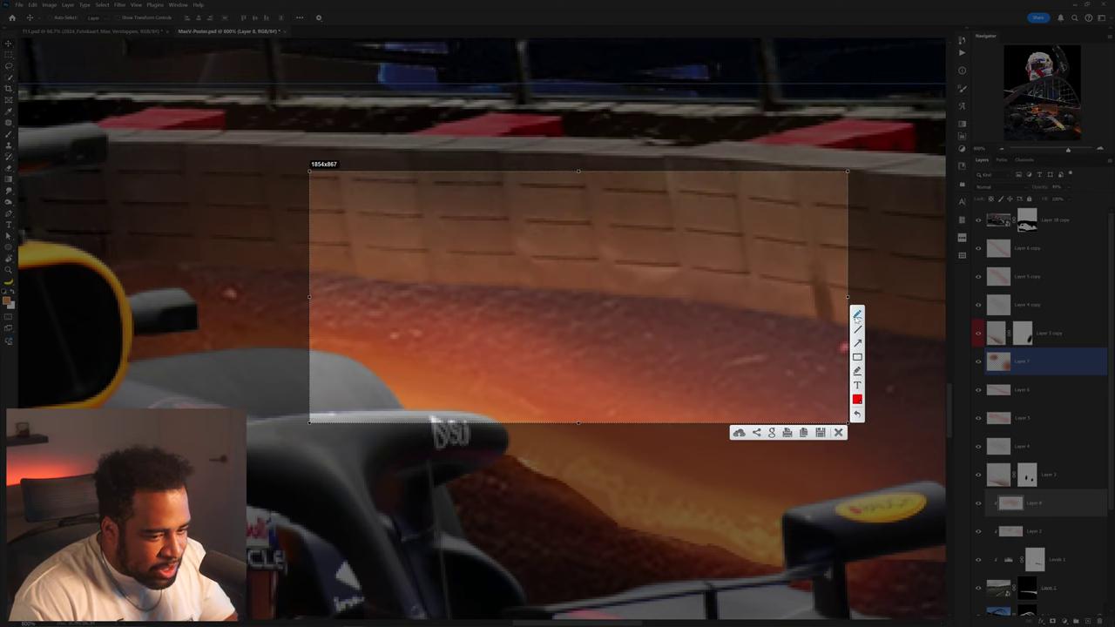
pyautogui.moveTo(386, 282); pyautogui.dragTo(386, 283)
pyautogui.moveTo(550, 289); pyautogui.dragTo(665, 294)
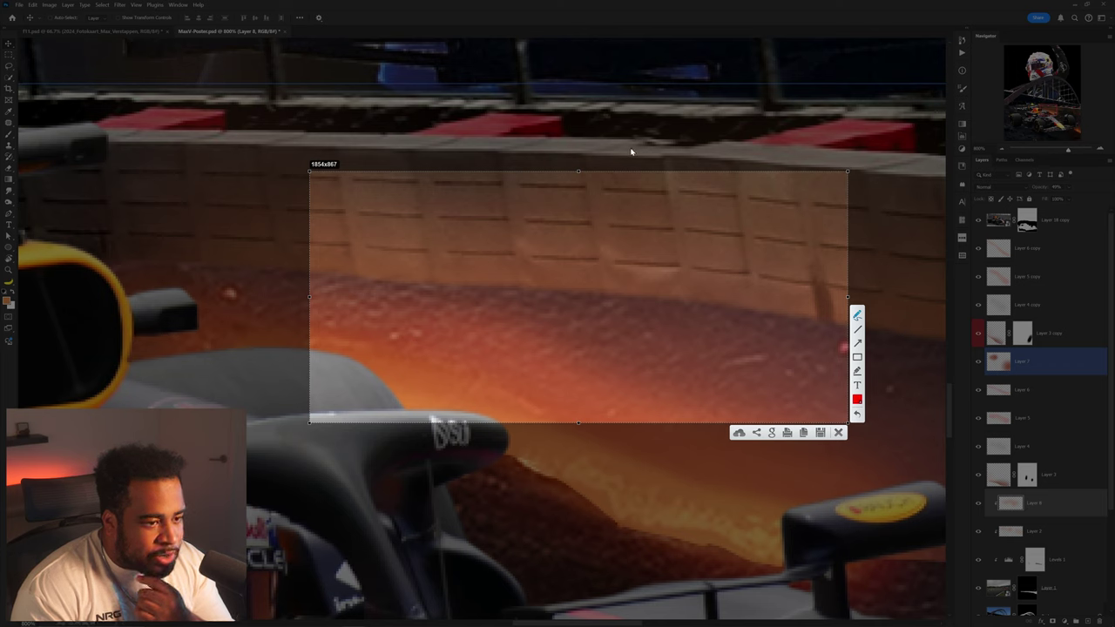
pyautogui.moveTo(610, 105); pyautogui.dragTo(697, 117)
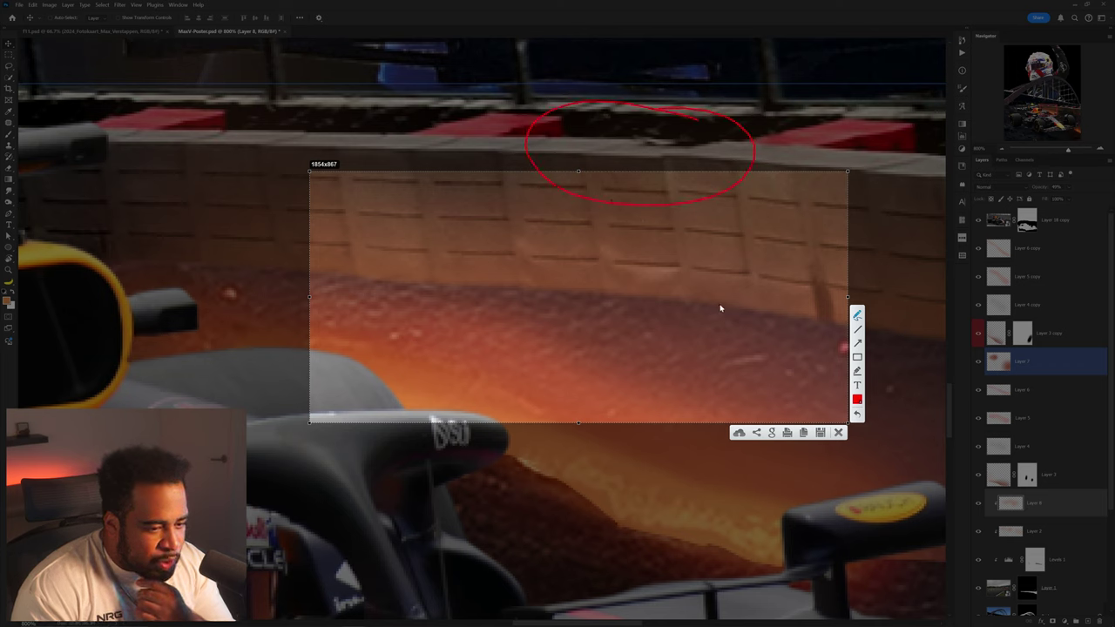
pyautogui.moveTo(720, 308); pyautogui.dragTo(706, 304)
pyautogui.moveTo(588, 296); pyautogui.dragTo(547, 300)
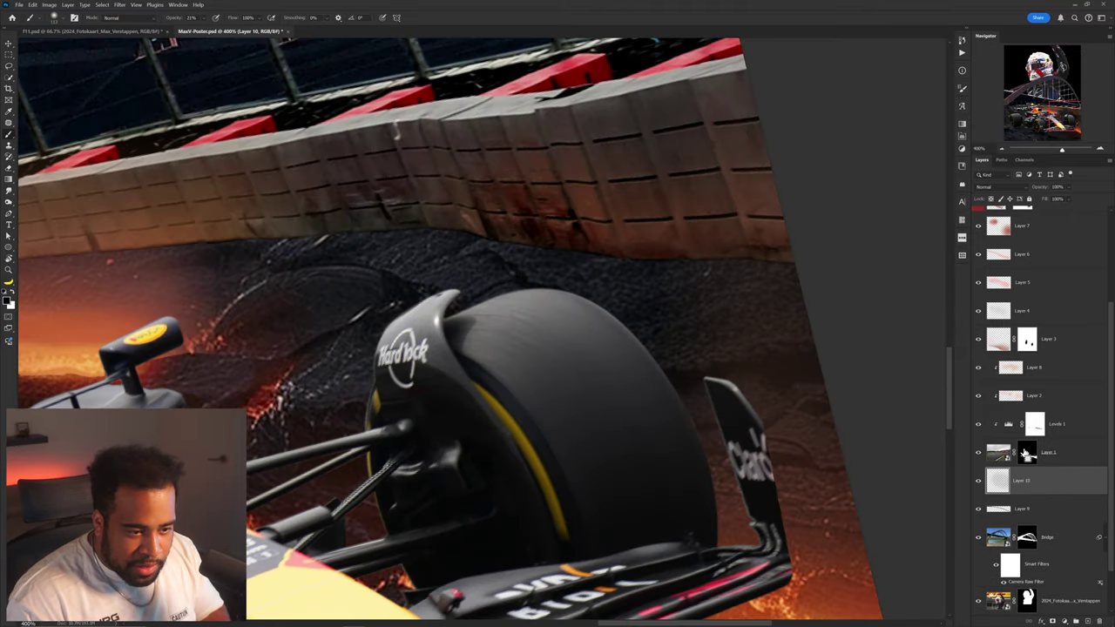
# Move Layer 10 above Layer 8, clip it to the track, and brush black shading along the barrier at 21% opacity
pyautogui.moveTo(1045, 485); pyautogui.dragTo(1037, 373)
pyautogui.keyDown('alt'); pyautogui.click(1036, 378); pyautogui.keyUp('alt')
pyautogui.moveTo(571, 253); pyautogui.dragTo(751, 253)
pyautogui.moveTo(522, 280); pyautogui.dragTo(445, 288)
pyautogui.hscroll(-10, 494, 287)
pyautogui.hscroll(-6, 378, 314)
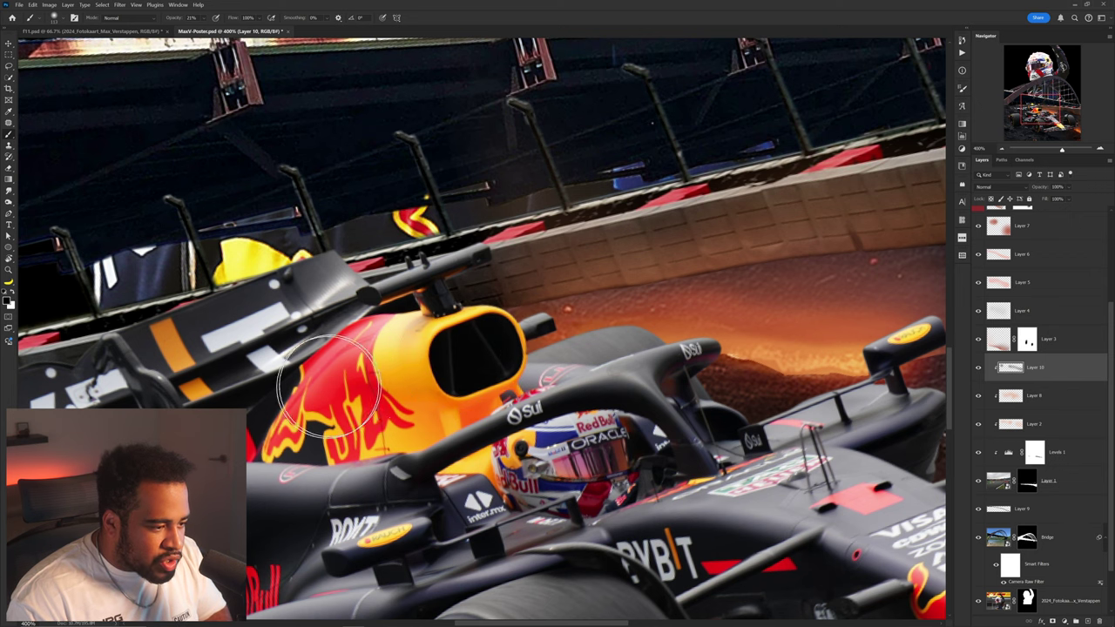
pyautogui.hscroll(-8, 418, 362)
pyautogui.scroll(-3, 418, 362)
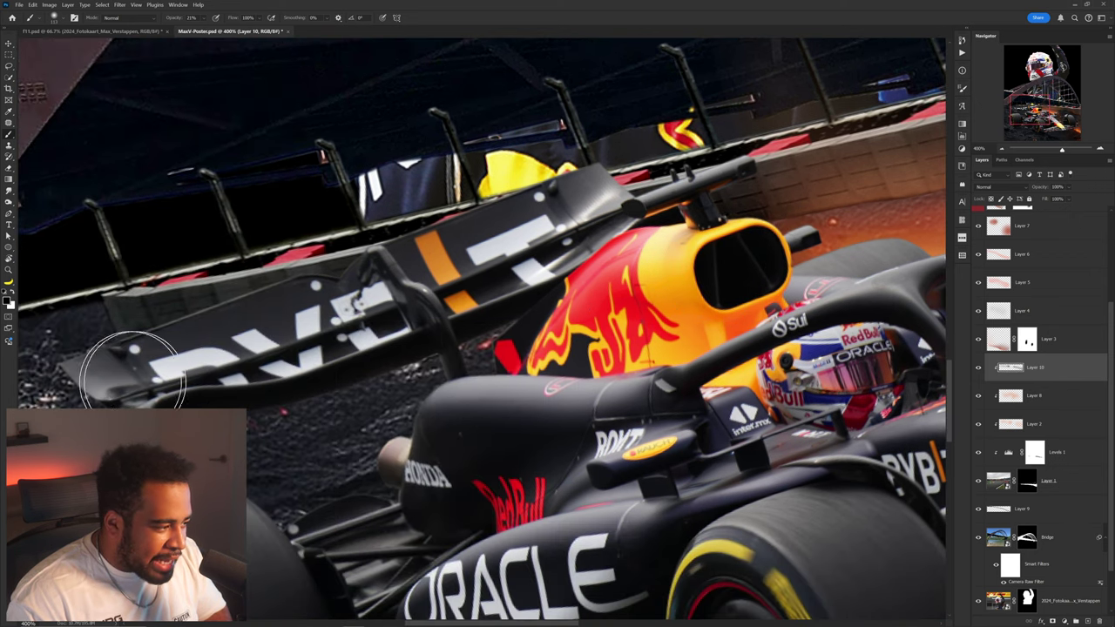
pyautogui.hscroll(-10, 112, 368)
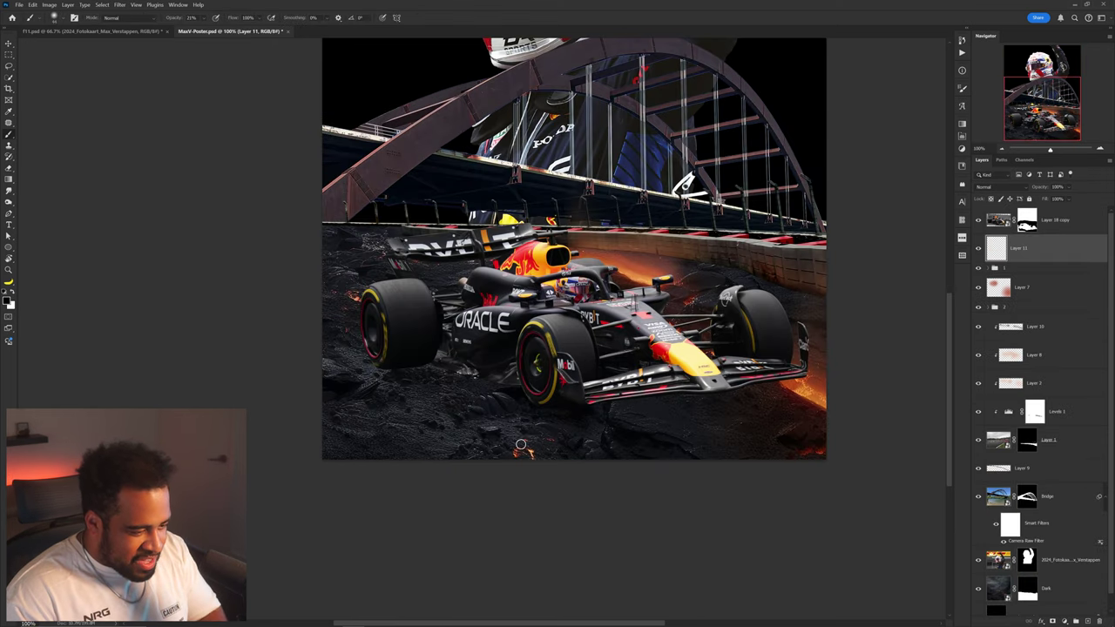
# On Layer 11, brush a sampled red glow at 21% opacity around the foreground lava cracks and blend it with Linear Dodge (Add)
pyautogui.scroll(4, 520, 445)
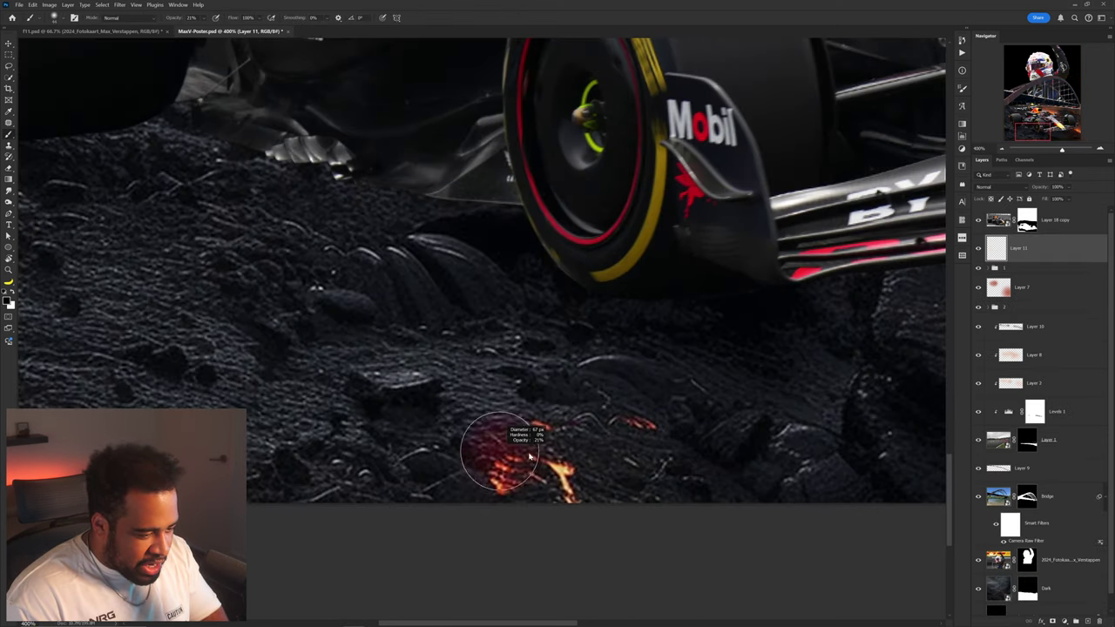
pyautogui.keyDown('alt'); pyautogui.click(570, 479); pyautogui.keyUp('alt')
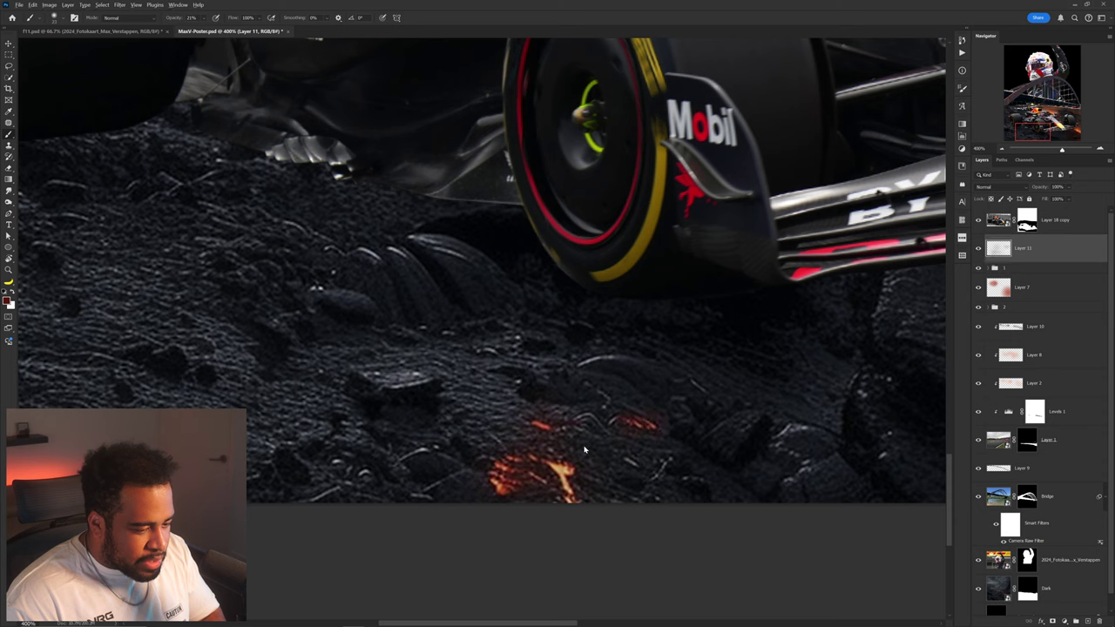
pyautogui.click(1002, 187)
pyautogui.click(1003, 278)
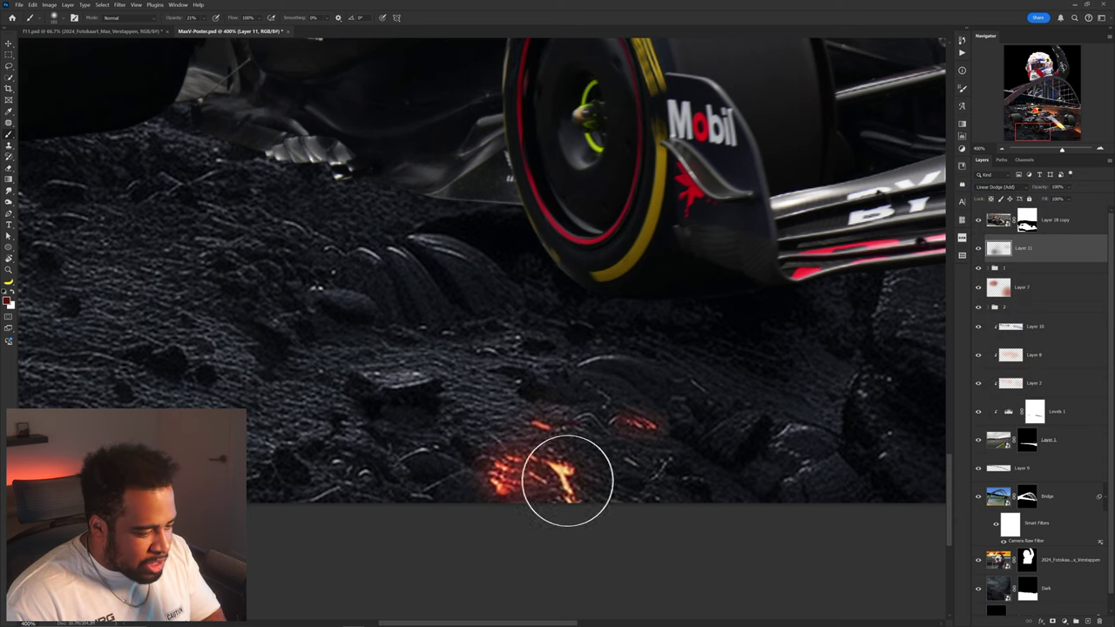
pyautogui.click(541, 467)
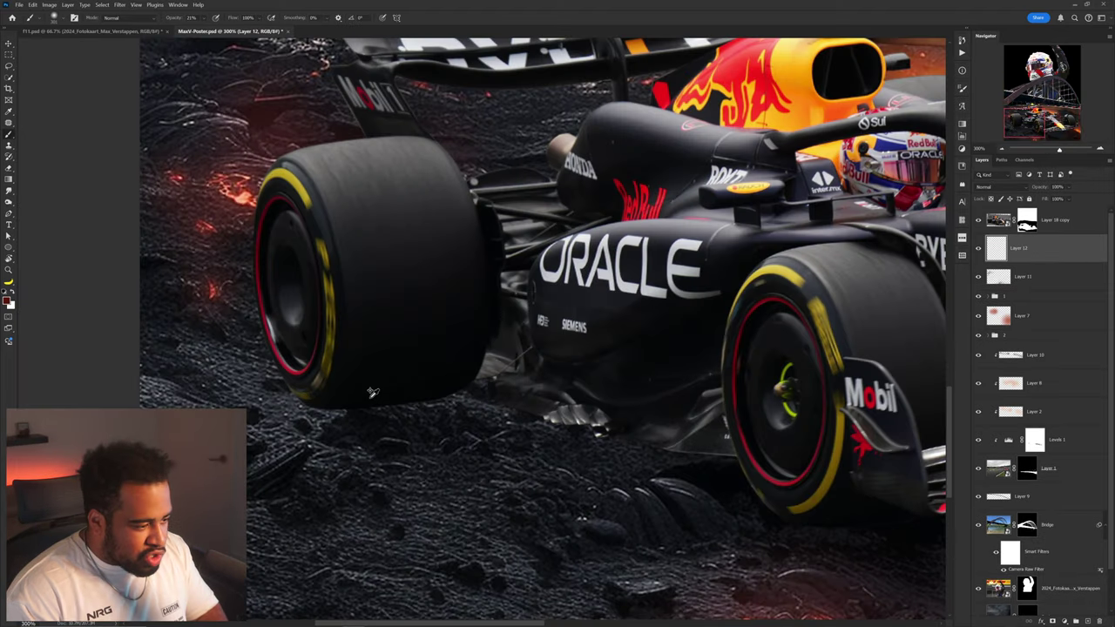
# On Layer 12, brush a black contact shadow at 100% opacity along the bottom edge of the rear tyre
pyautogui.moveTo(366, 348)
pyautogui.mouseDown()
pyautogui.moveTo(384, 353)
pyautogui.moveTo(393, 416)
pyautogui.mouseUp()
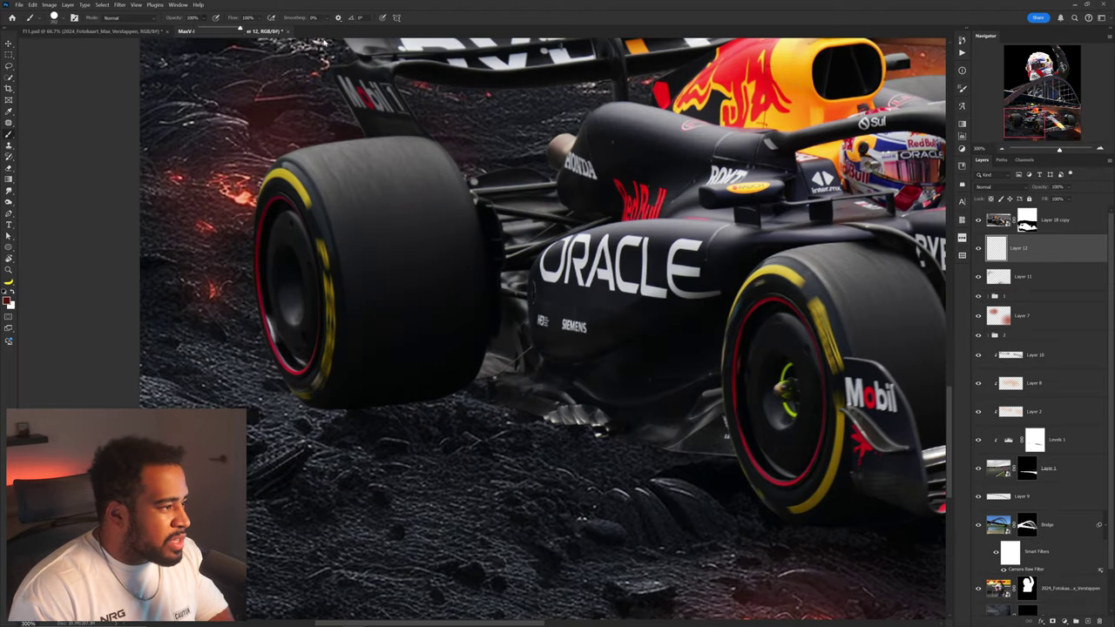
pyautogui.scroll(2, 313, 433)
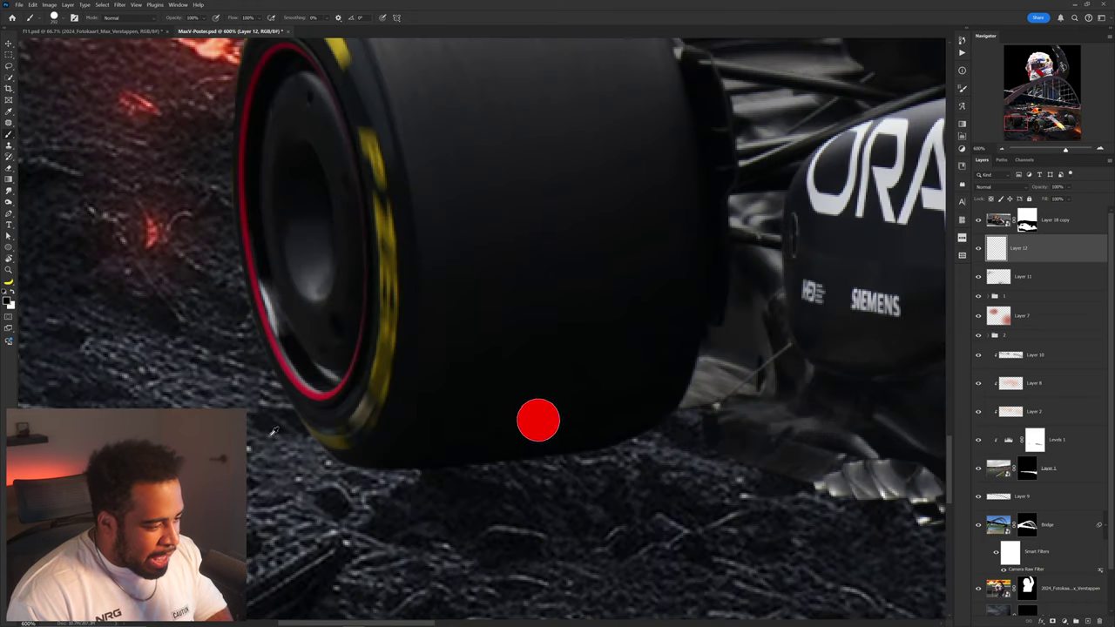
pyautogui.moveTo(353, 448); pyautogui.dragTo(372, 454)
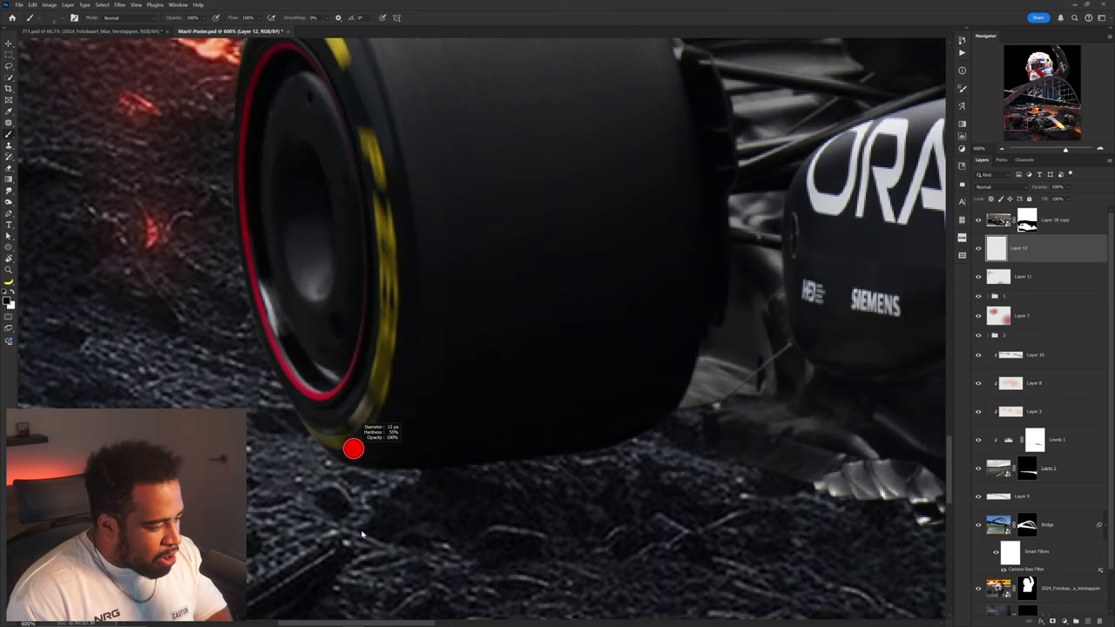
pyautogui.moveTo(351, 447); pyautogui.dragTo(432, 449)
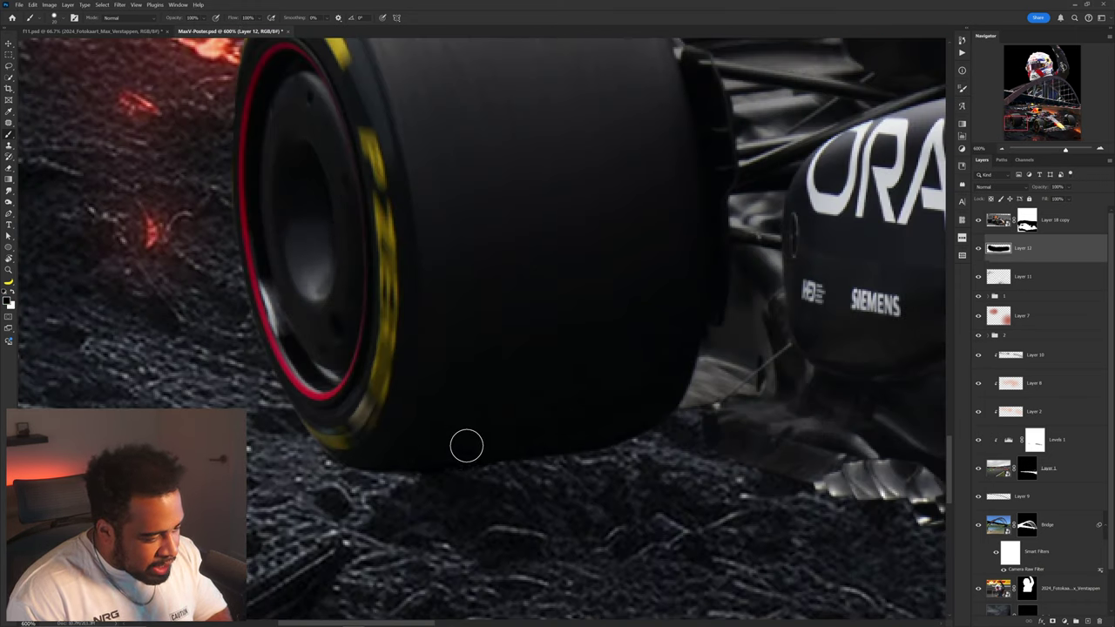
# Choose a soft shadow brush from the shadow brush set and stamp a black shadow on the ground beneath the front wing on Layer 13
pyautogui.scroll(-3, 670, 460)
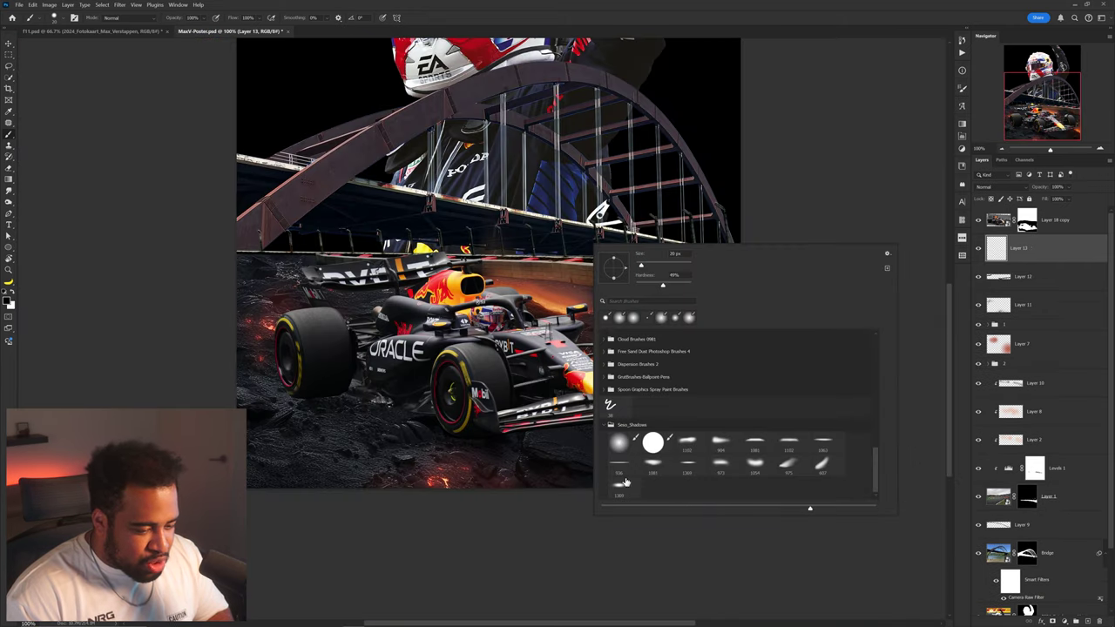
pyautogui.doubleClick(659, 469)
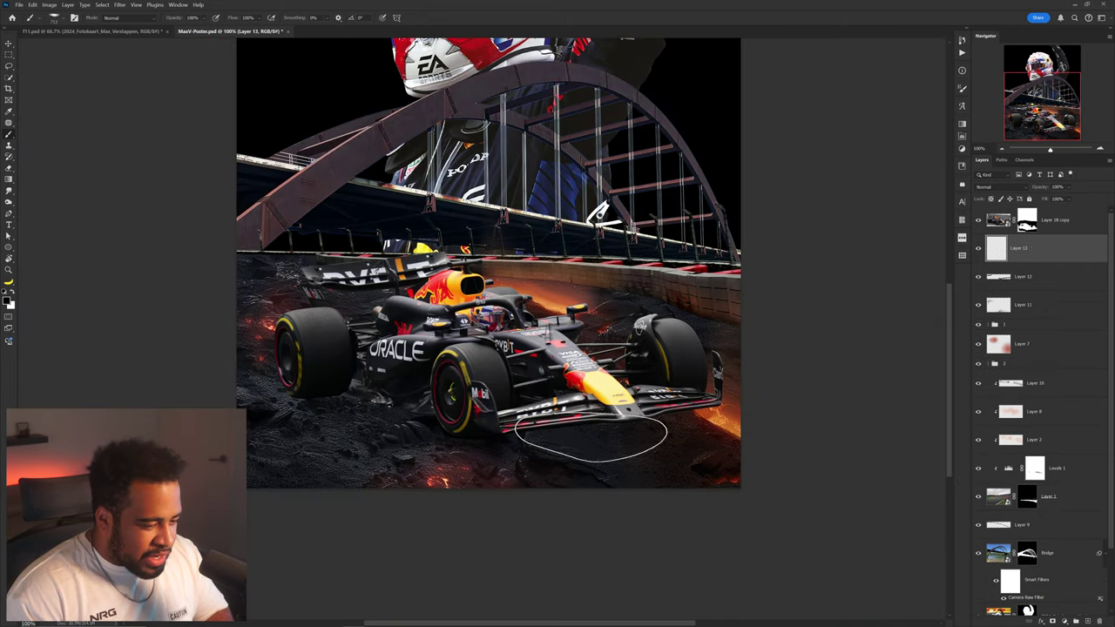
pyautogui.click(595, 436)
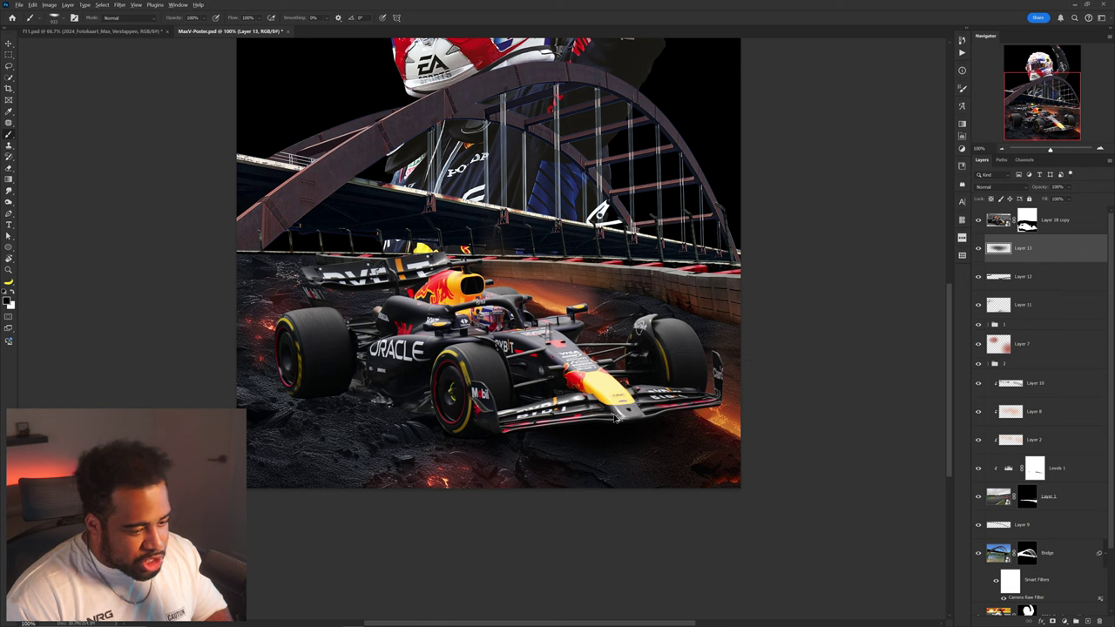
# Undo the black shadow stamping on Layer 13 beneath the car
pyautogui.moveTo(463, 384)
pyautogui.mouseDown()
pyautogui.moveTo(375, 393)
pyautogui.moveTo(406, 424)
pyautogui.mouseUp()
pyautogui.rightClick(397, 409)
pyautogui.hotkey('ctrl', 'z')
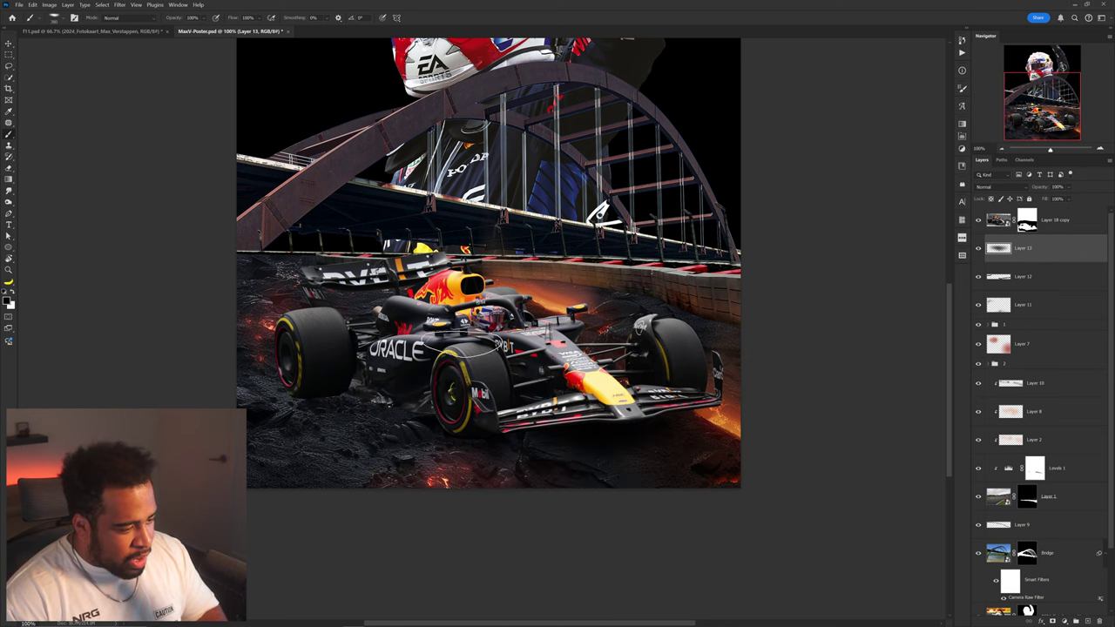
pyautogui.hotkey('ctrl', 'z')
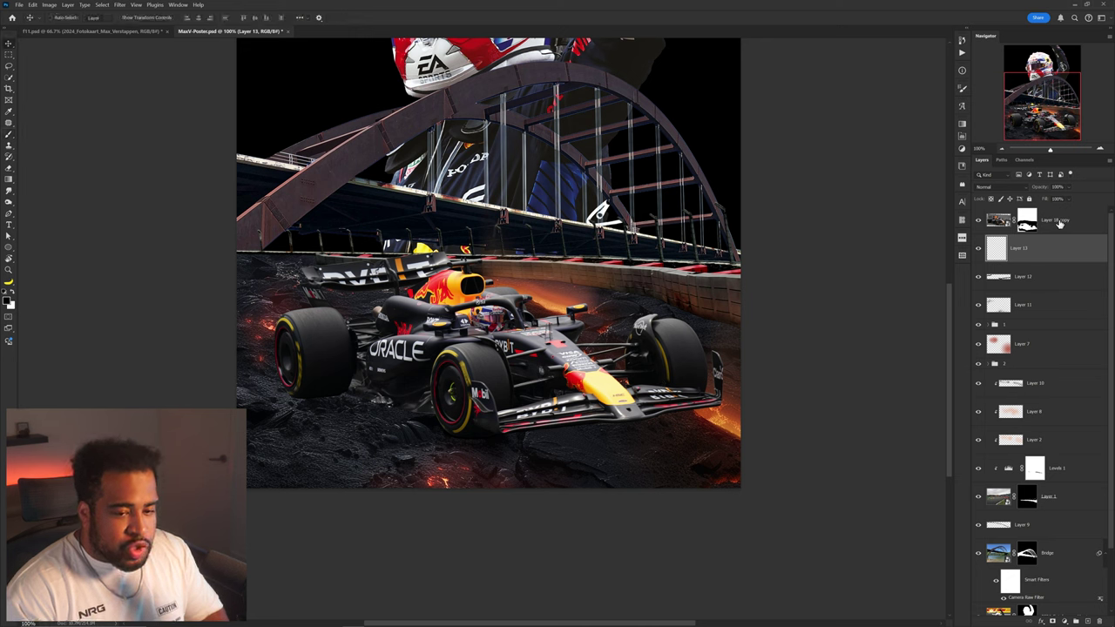
# Duplicate the car layer directly beneath itself and squash the copy vertically by lowering its upper edge
pyautogui.moveTo(1061, 224); pyautogui.dragTo(1080, 238)
pyautogui.moveTo(730, 299); pyautogui.dragTo(728, 330)
pyautogui.hotkey('ctrl', 'z')
pyautogui.hotkey('ctrl', 't')
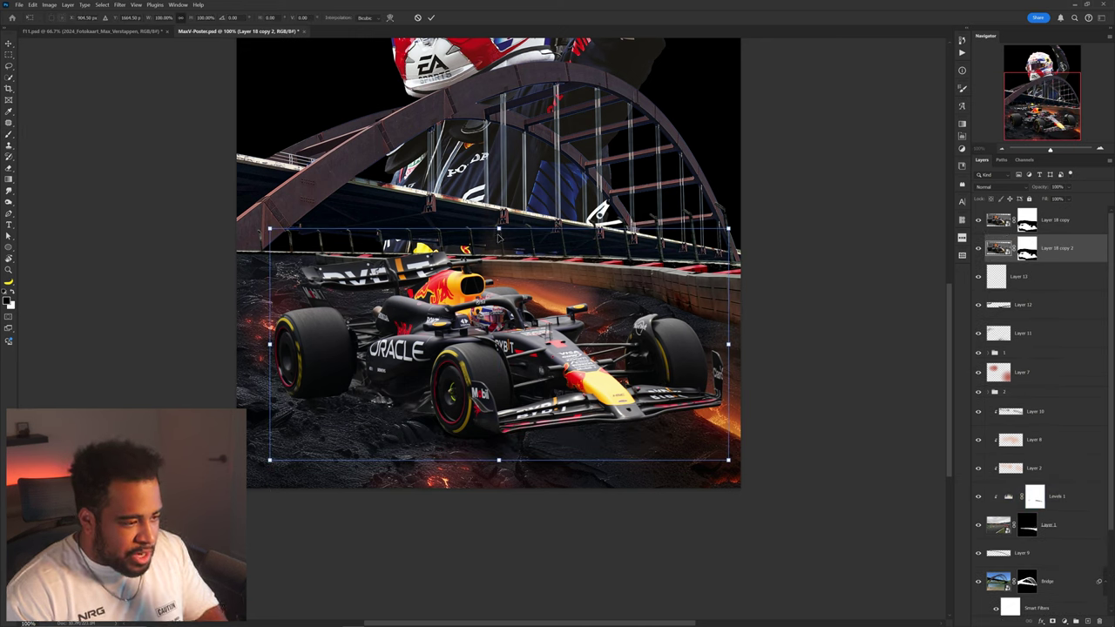
pyautogui.moveTo(499, 231); pyautogui.dragTo(500, 332)
pyautogui.press('Return')
# Darken the squashed car copy to black with Hue/Saturation lightness and soften it with a Gaussian Blur
pyautogui.hotkey('ctrl', 'u')
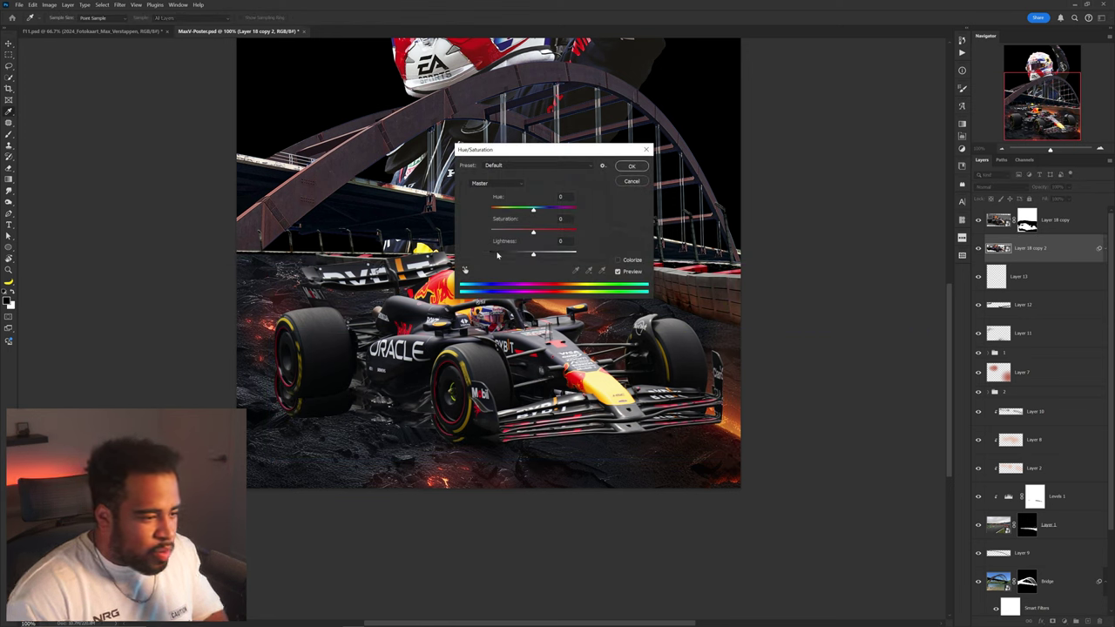
pyautogui.moveTo(498, 255); pyautogui.dragTo(490, 254)
pyautogui.click(634, 166)
pyautogui.click(119, 4)
pyautogui.moveTo(148, 97)
pyautogui.click(248, 135)
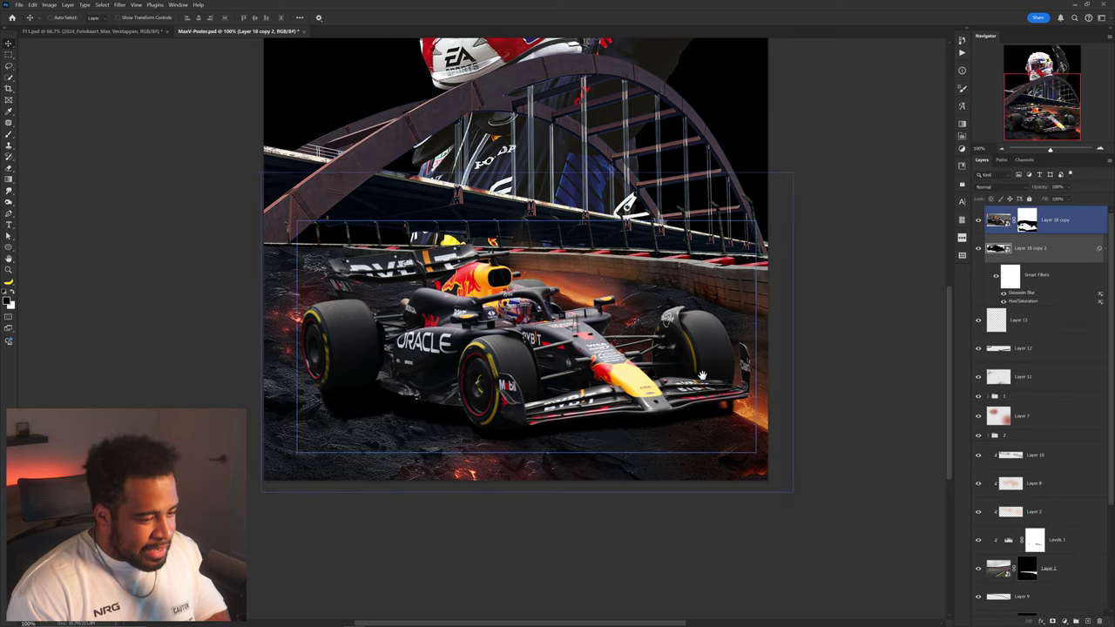
# On Layer 13, stamp black ground shadow beneath the car body with a soft shadow brush from the shadow brush set
pyautogui.moveTo(700, 378); pyautogui.dragTo(772, 344)
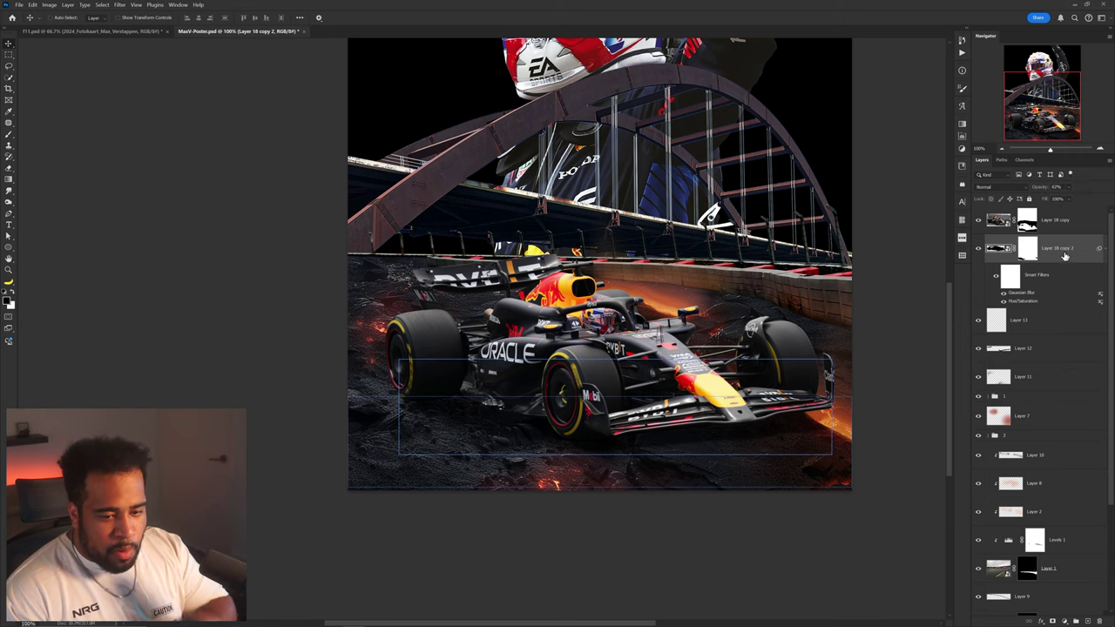
pyautogui.click(1033, 321)
pyautogui.press('b')
pyautogui.rightClick(530, 397)
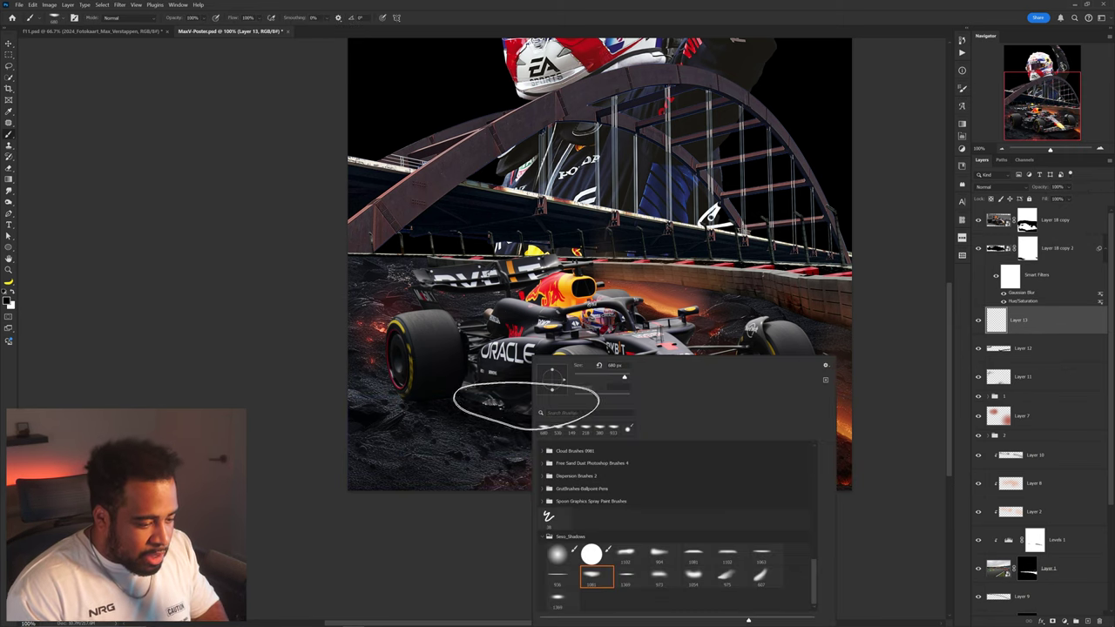
pyautogui.scroll(2, 471, 397)
pyautogui.moveTo(505, 377); pyautogui.dragTo(390, 391)
pyautogui.click(479, 367)
pyautogui.moveTo(547, 352)
pyautogui.mouseDown()
pyautogui.moveTo(436, 354)
pyautogui.moveTo(528, 370)
pyautogui.mouseUp()
pyautogui.click(475, 367)
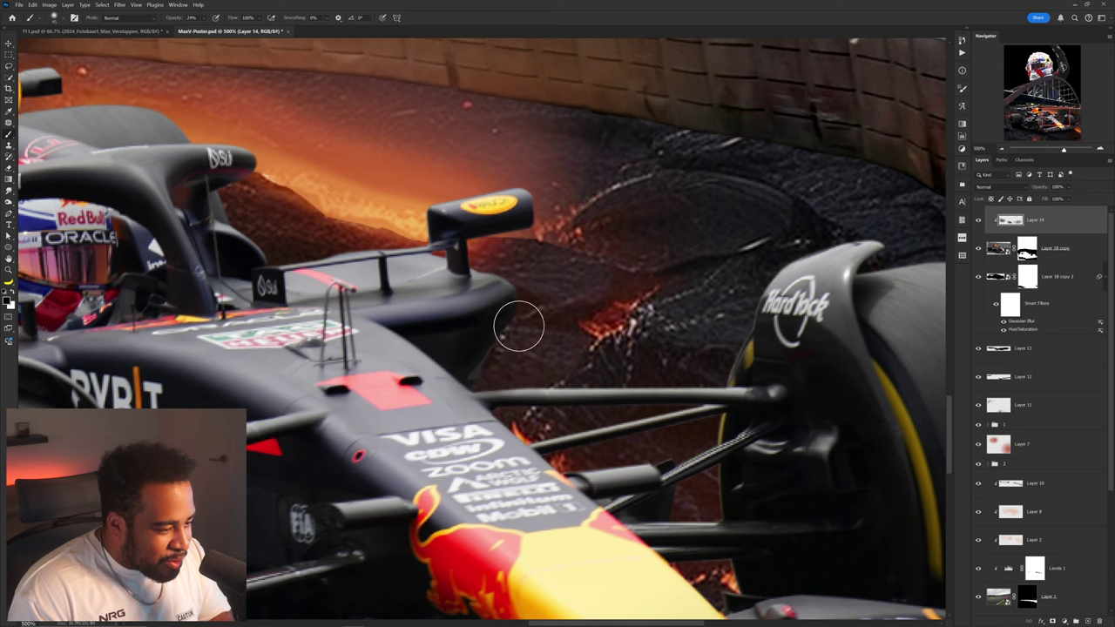
pyautogui.hscroll(-2, 519, 326)
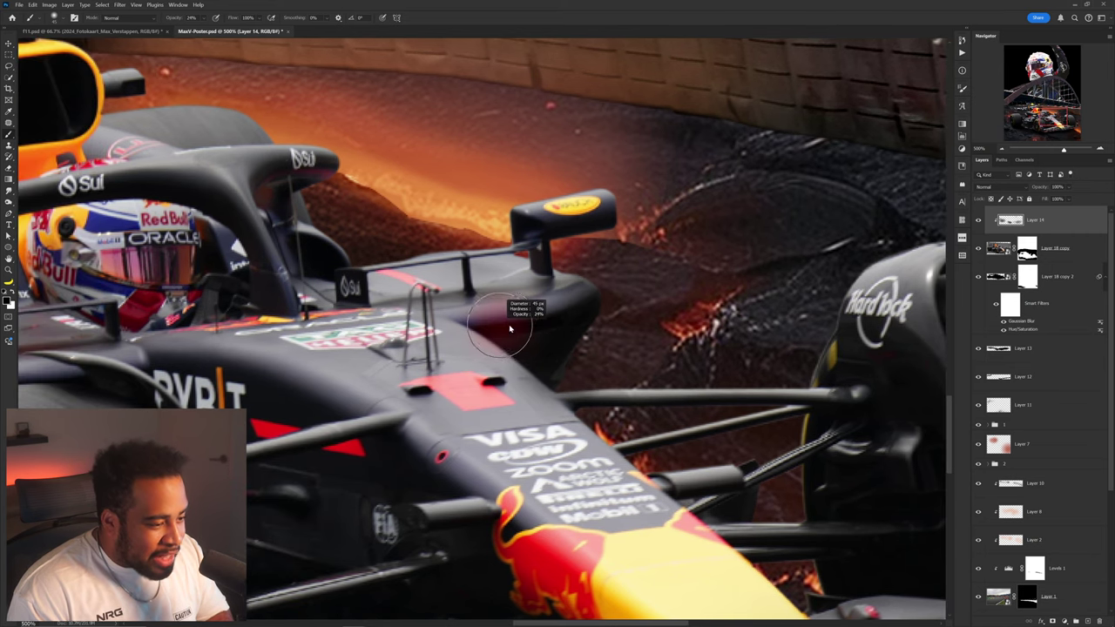
pyautogui.hscroll(-6, 401, 232)
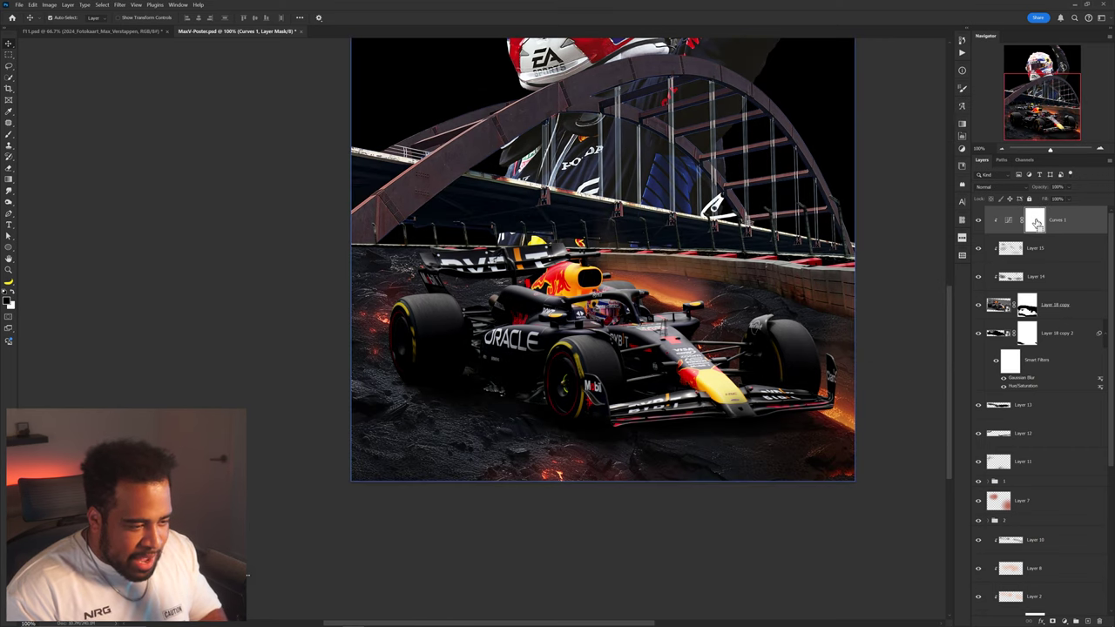
# Invert the Curves 1 mask and brush white at 31% opacity over the car's bodywork, front tyre and nose area
pyautogui.hotkey('ctrl', 'i')
pyautogui.press('b')
pyautogui.hotkey('ctrl', '+')
pyautogui.hotkey('ctrl', '+')
pyautogui.moveTo(423, 418); pyautogui.dragTo(353, 447)
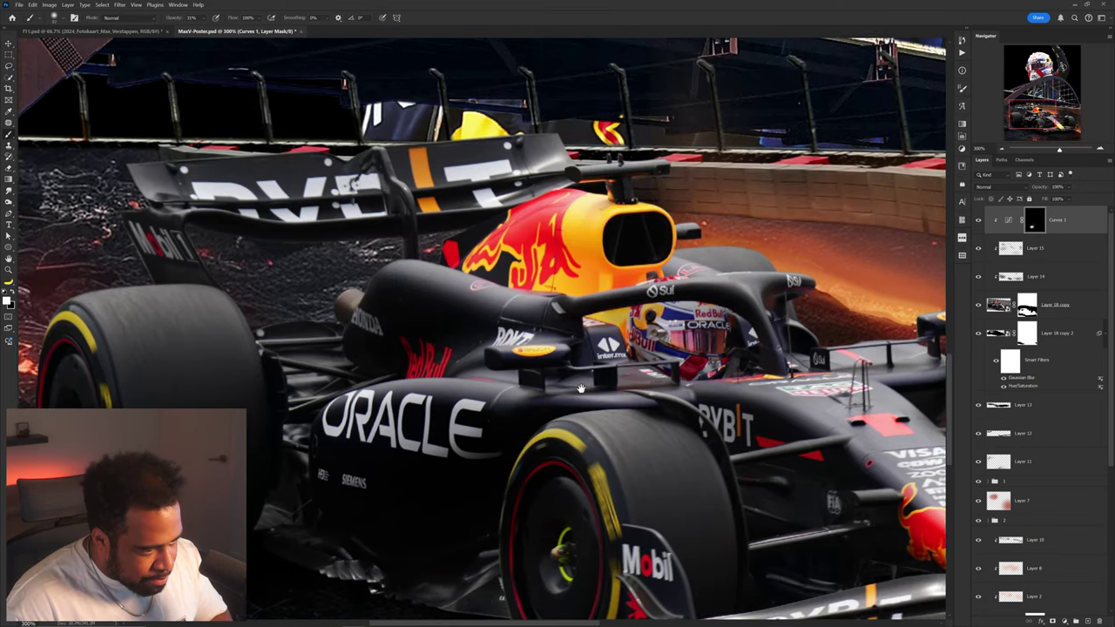
pyautogui.moveTo(377, 329); pyautogui.dragTo(427, 343)
pyautogui.moveTo(745, 426); pyautogui.dragTo(458, 330)
pyautogui.press(']')
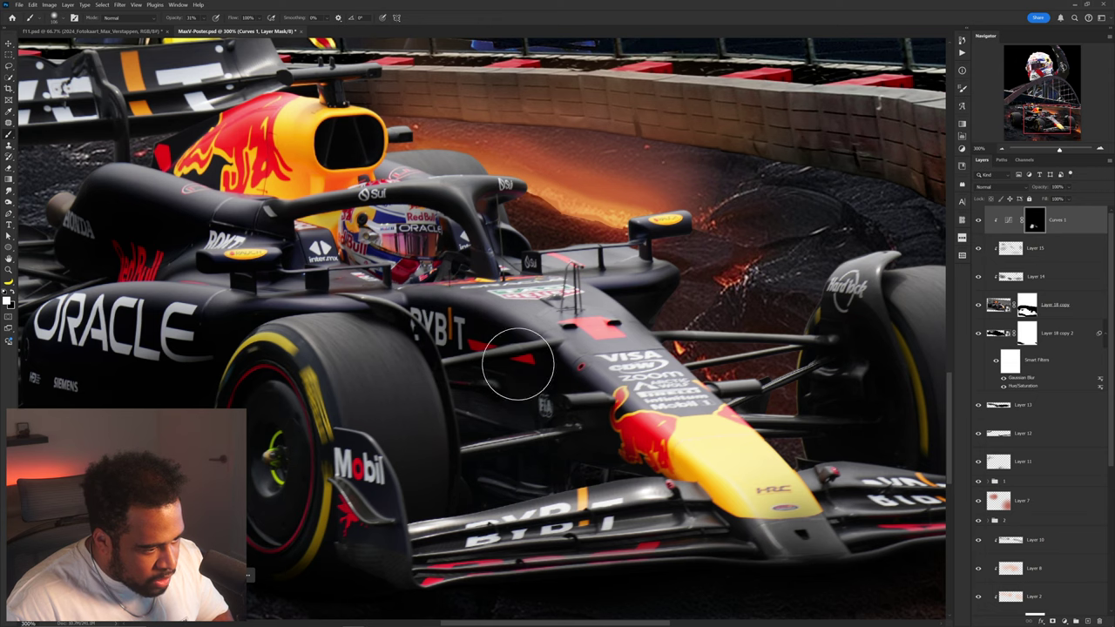
pyautogui.moveTo(569, 395)
pyautogui.mouseDown()
pyautogui.moveTo(534, 383)
pyautogui.moveTo(555, 367)
pyautogui.mouseUp()
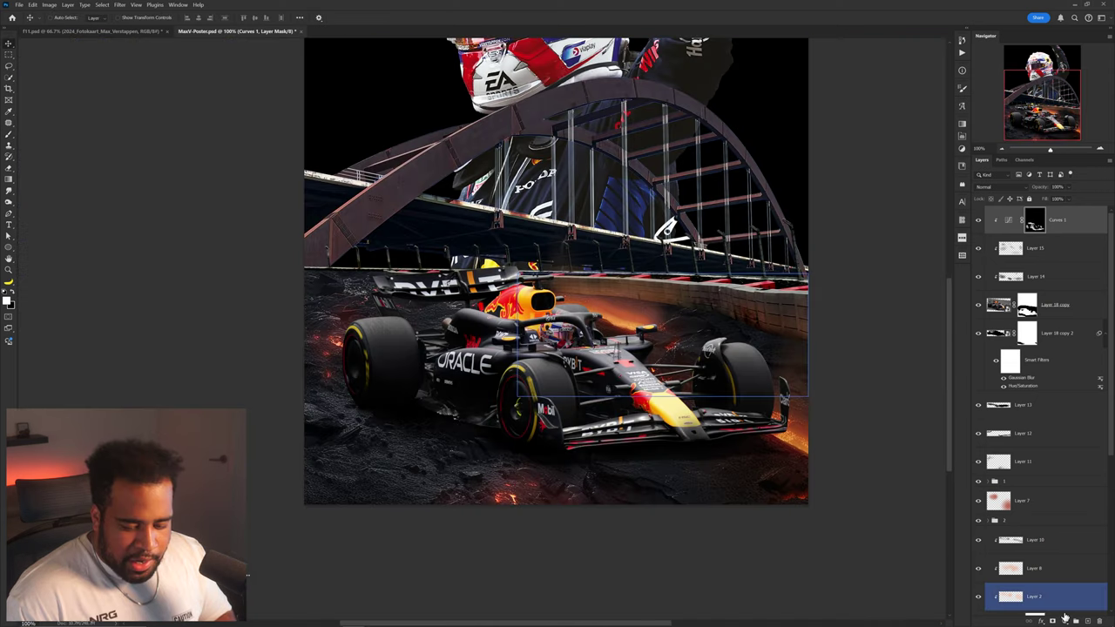
# Add a Levels adjustment with the white input at 217 and clip it to the car
pyautogui.click(1064, 621)
pyautogui.click(1056, 499)
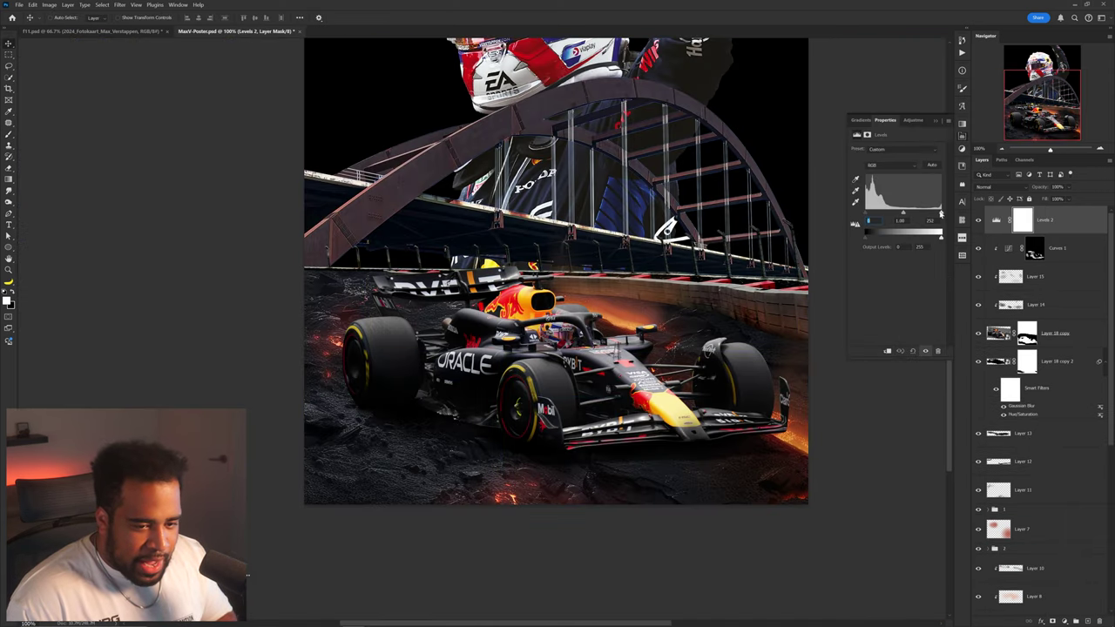
pyautogui.moveTo(940, 214); pyautogui.dragTo(931, 214)
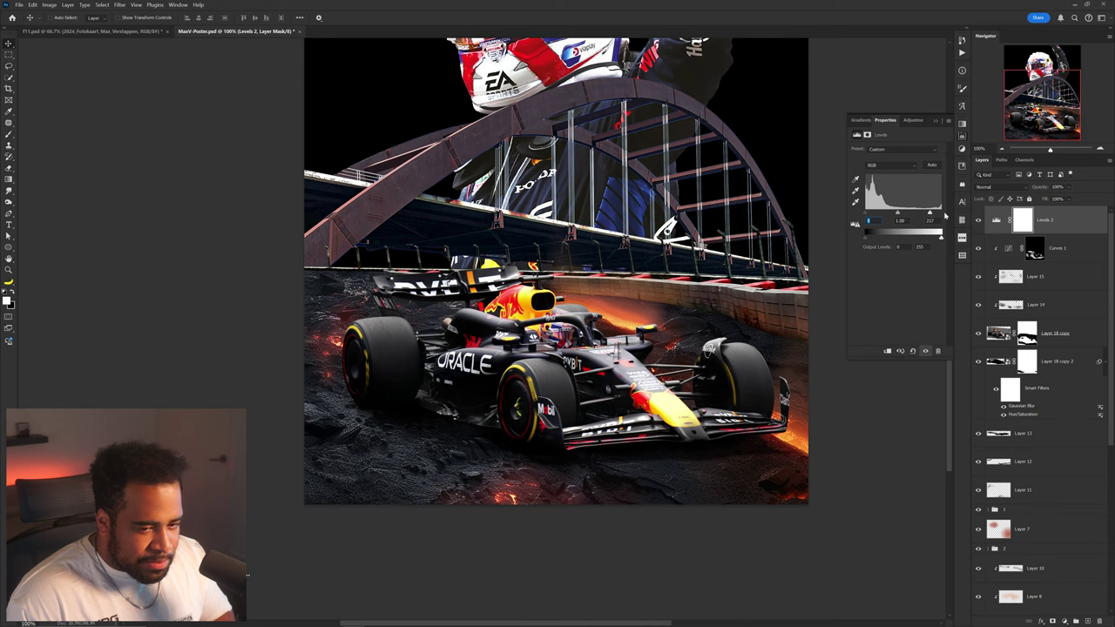
pyautogui.keyDown('alt'); pyautogui.click(1047, 232); pyautogui.keyUp('alt')
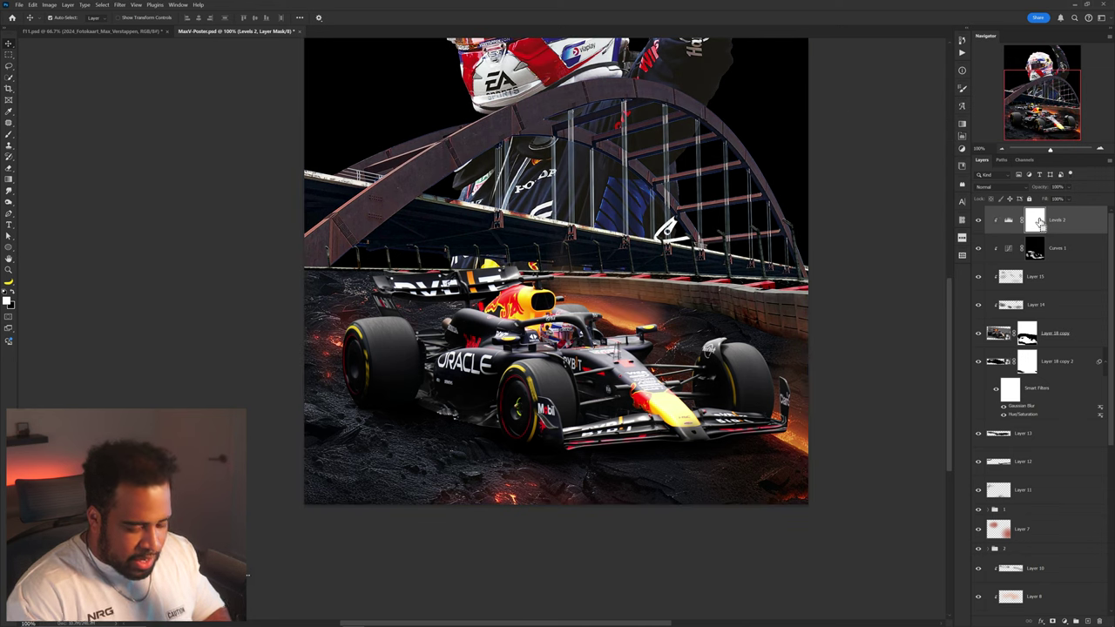
# Invert the Levels 2 mask and brush white at 31% opacity over the highlights on the halo and cockpit area
pyautogui.hotkey('ctrl', 'i')
pyautogui.press('b')
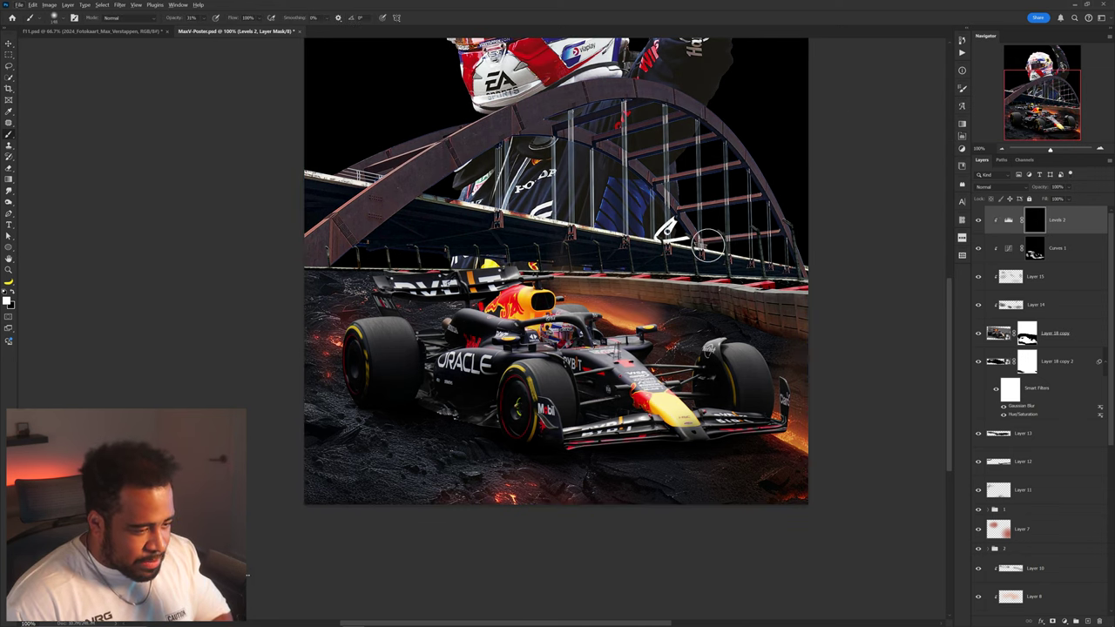
pyautogui.scroll(3, 579, 291)
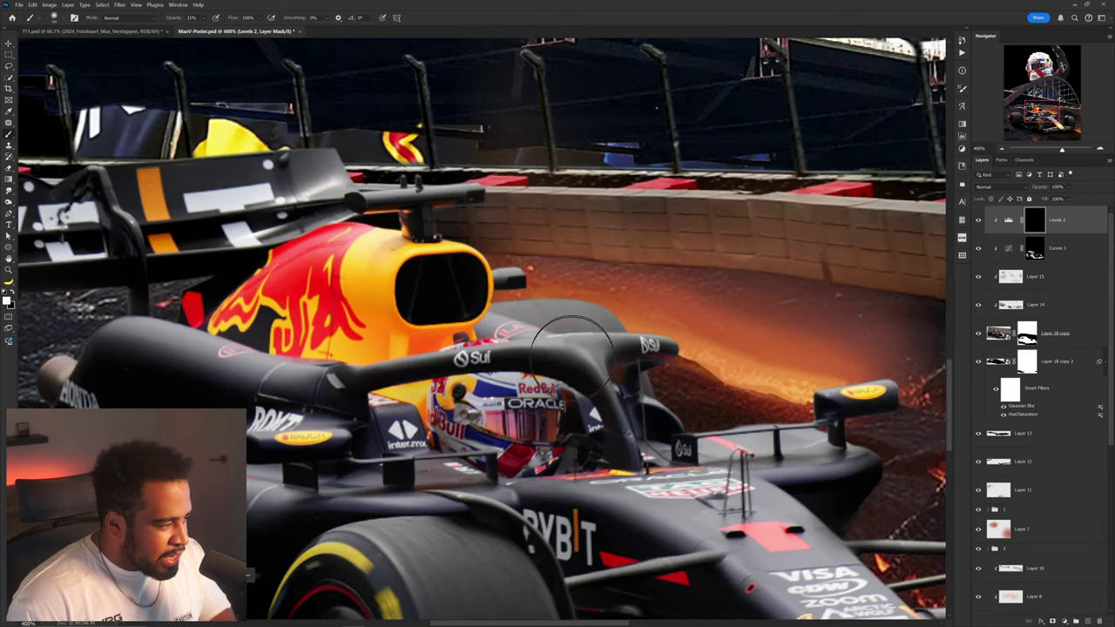
pyautogui.scroll(1, 573, 350)
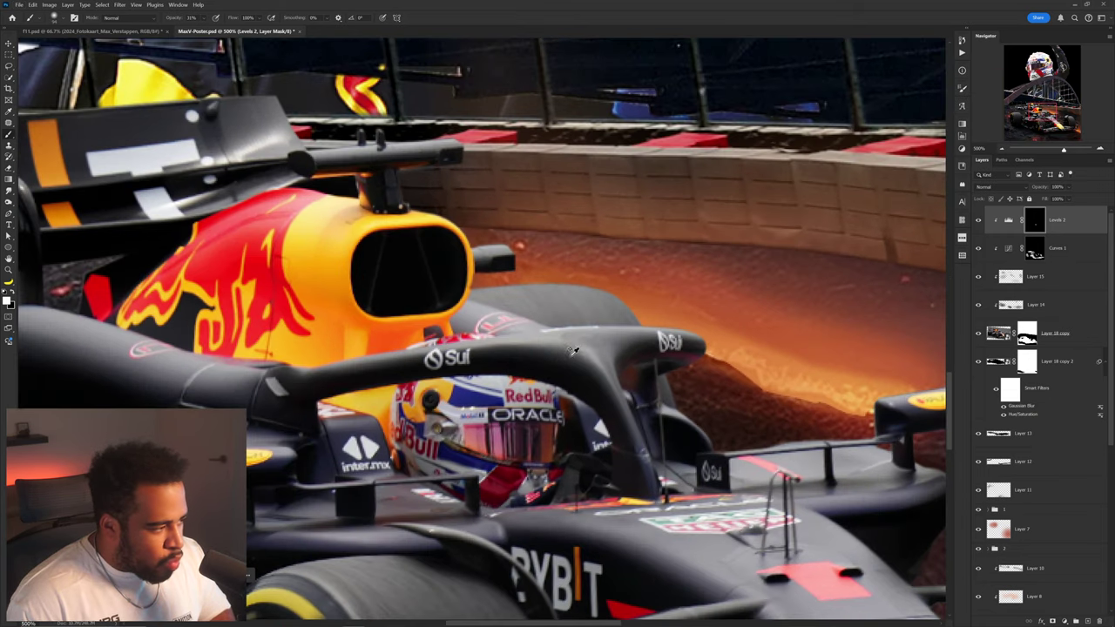
pyautogui.scroll(1, 503, 329)
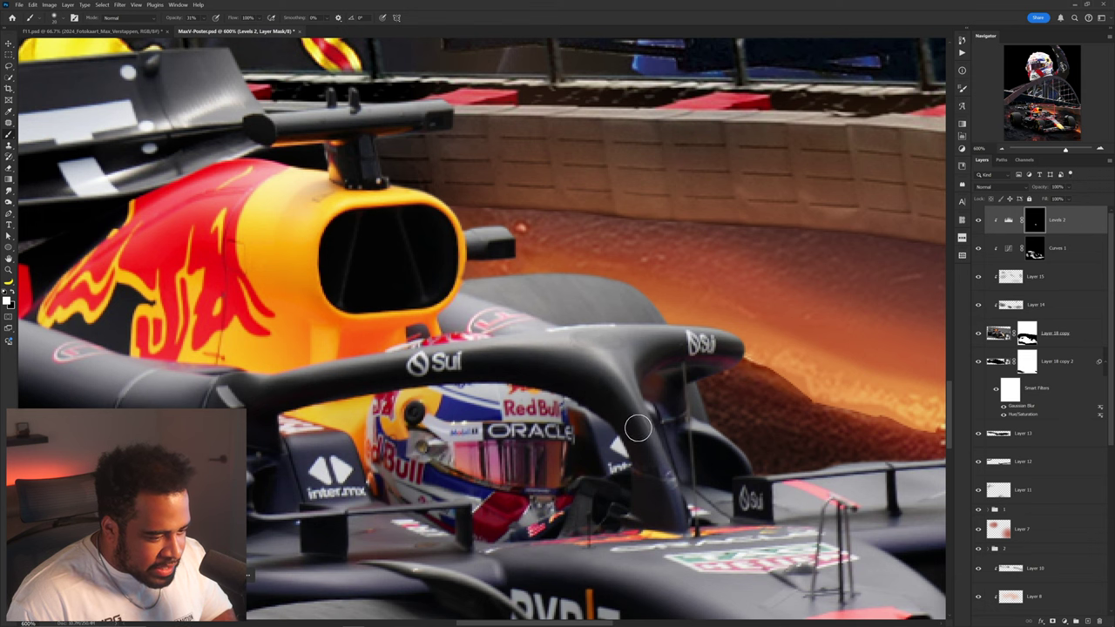
# Compare the whole poster with the Levels 2 highlights hidden and shown
pyautogui.hotkey('ctrl', '0')
pyautogui.press('v')
pyautogui.click(978, 221)
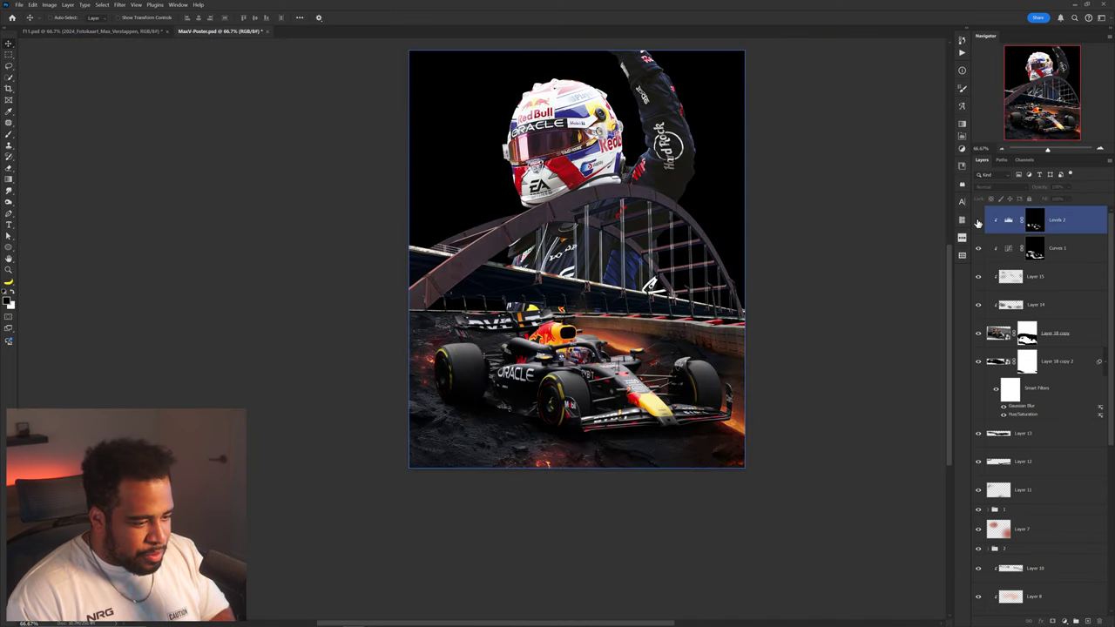
pyautogui.click(979, 221)
pyautogui.click(978, 220)
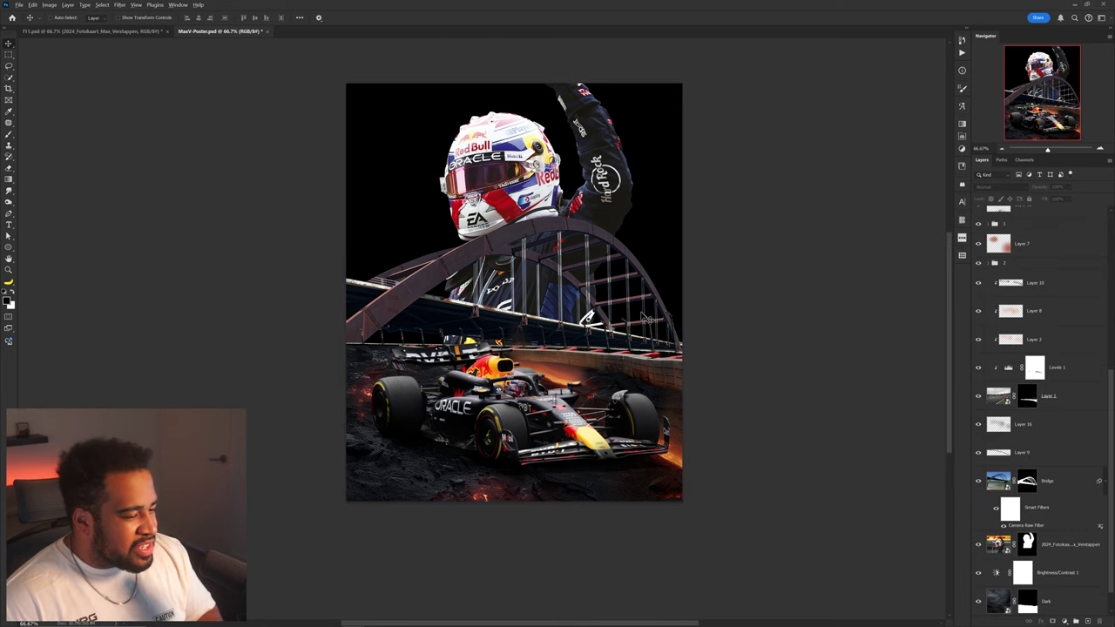
pyautogui.keyDown('ctrl'); pyautogui.click(643, 315); pyautogui.keyUp('ctrl')
pyautogui.scroll(1, 568, 327)
pyautogui.scroll(-3, 574, 331)
pyautogui.keyDown('ctrl'); pyautogui.click(649, 344); pyautogui.keyUp('ctrl')
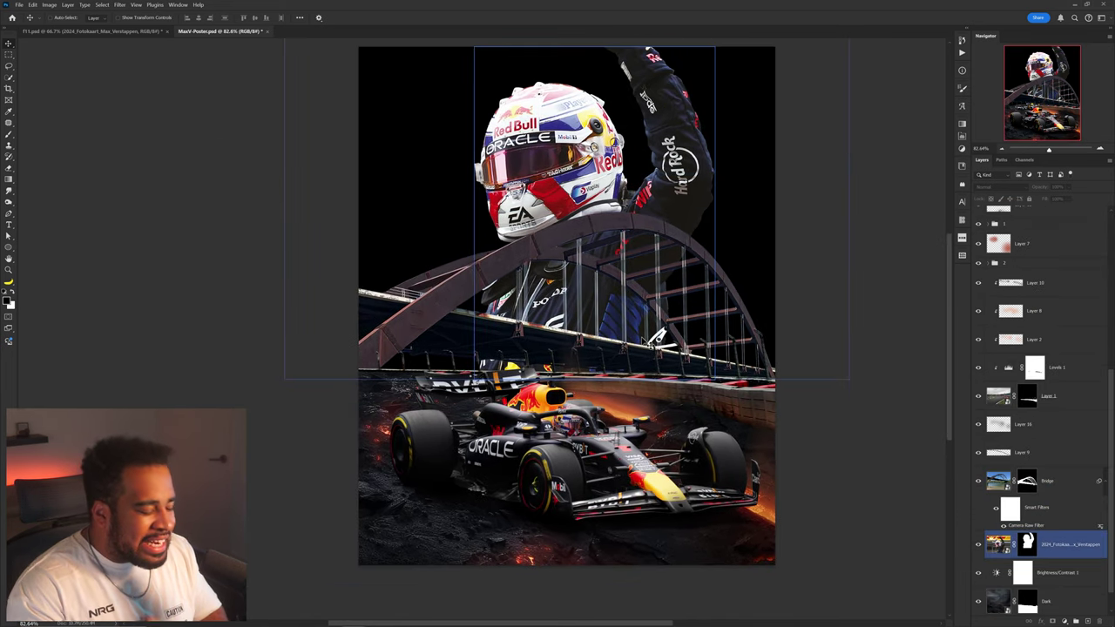
pyautogui.scroll(-1, 789, 383)
pyautogui.keyDown('ctrl'); pyautogui.click(779, 261); pyautogui.keyUp('ctrl')
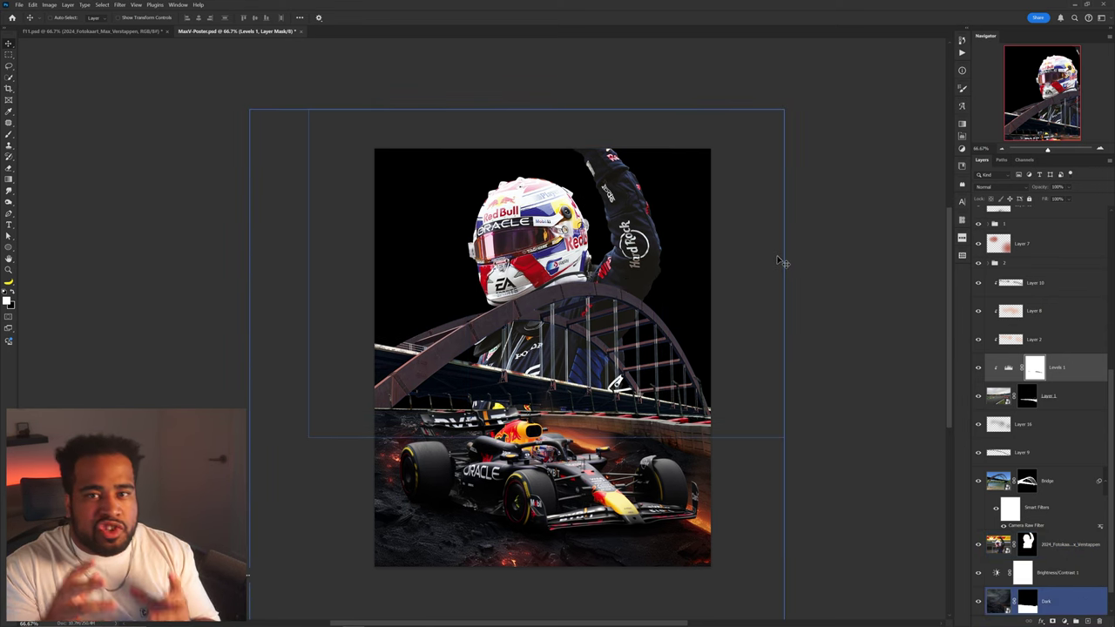
# Look through the stacked source images in the F11.psd document by shifting them aside, and return to the poster document
pyautogui.click(135, 32)
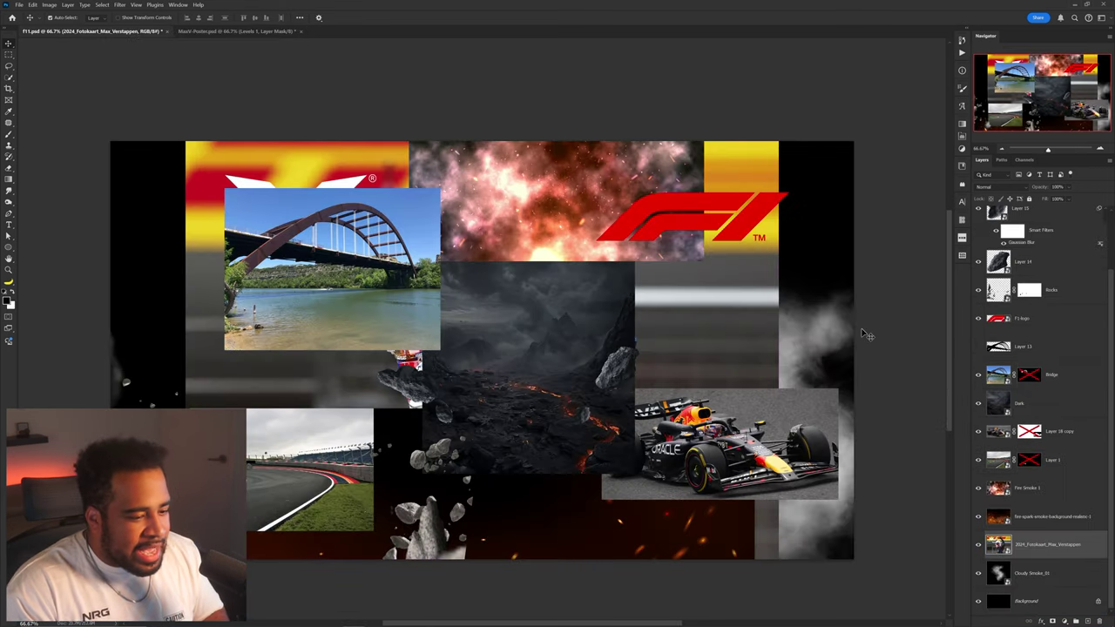
pyautogui.moveTo(573, 322); pyautogui.dragTo(635, 451)
pyautogui.moveTo(547, 222); pyautogui.dragTo(527, 275)
pyautogui.moveTo(610, 480); pyautogui.dragTo(566, 344)
pyautogui.moveTo(675, 514); pyautogui.dragTo(678, 228)
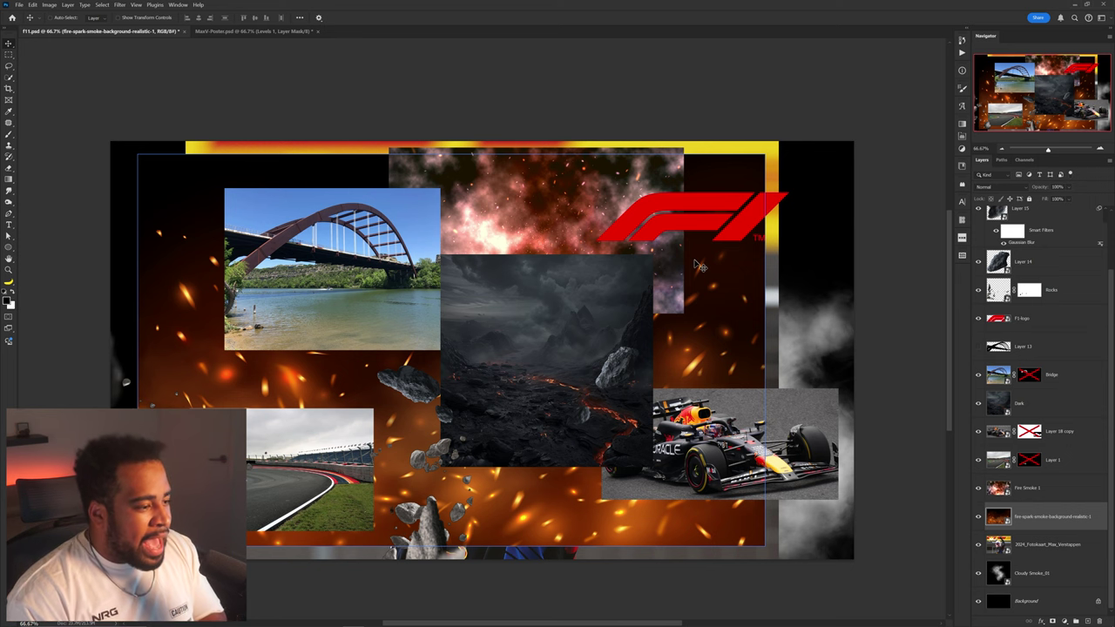
pyautogui.keyDown('ctrl'); pyautogui.click(817, 353); pyautogui.keyUp('ctrl')
pyautogui.hotkey('ctrl', 'z')
pyautogui.hotkey('ctrl', 'z')
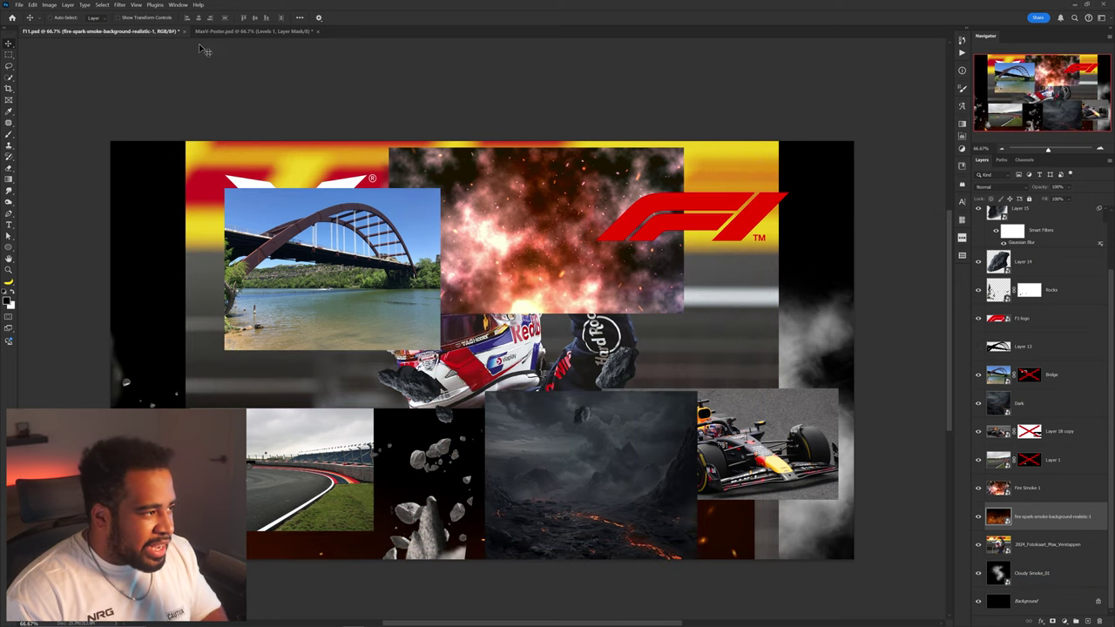
pyautogui.click(225, 34)
pyautogui.moveTo(532, 237); pyautogui.dragTo(514, 205)
pyautogui.keyDown('ctrl'); pyautogui.click(678, 268); pyautogui.keyUp('ctrl')
pyautogui.moveTo(608, 276); pyautogui.dragTo(612, 287)
pyautogui.hotkey('ctrl', 'z')
# Move the driver cutout higher behind the bridge so the helmet sits close to the poster's upper edge
pyautogui.scroll(-1, 613, 288)
pyautogui.scroll(-2, 1050, 554)
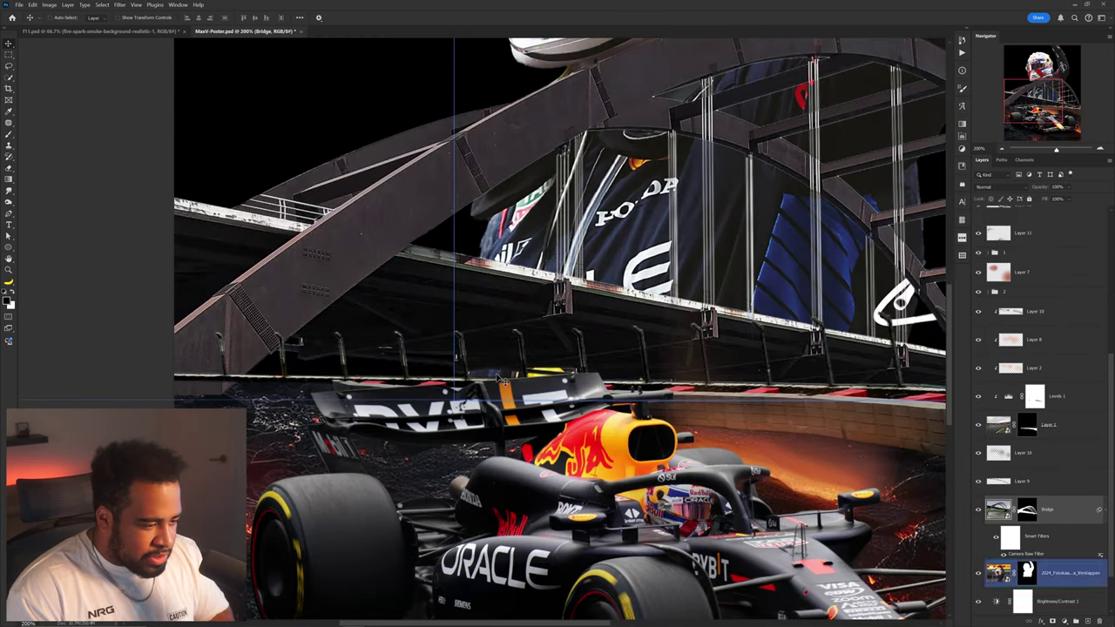
pyautogui.moveTo(604, 115); pyautogui.dragTo(670, 277)
pyautogui.scroll(-2, 589, 353)
pyautogui.scroll(2, 608, 205)
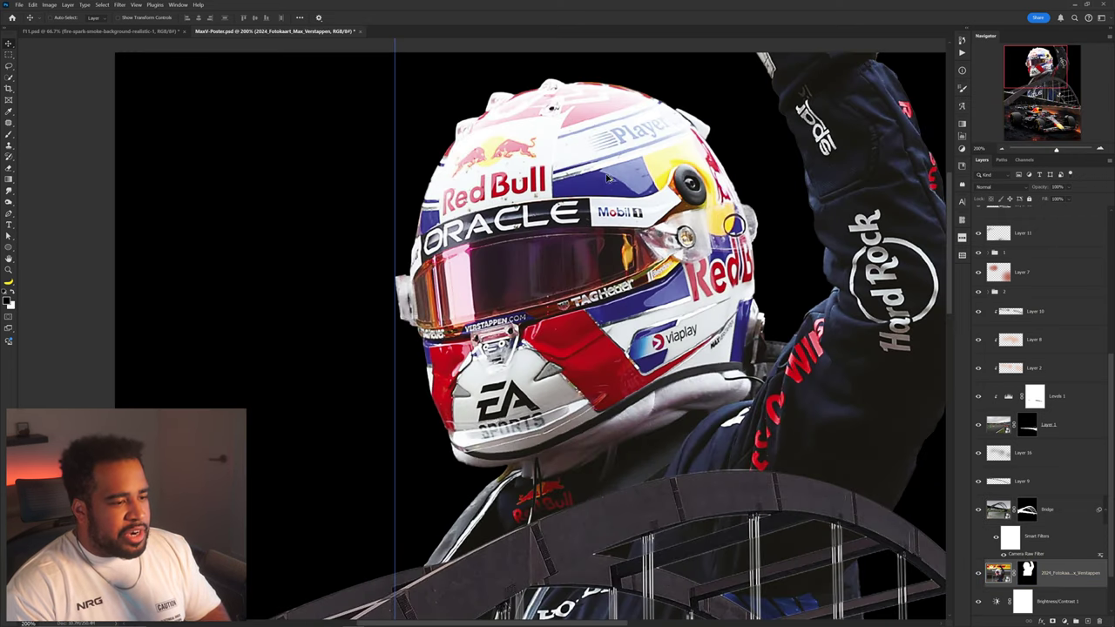
pyautogui.moveTo(577, 61); pyautogui.dragTo(575, 77)
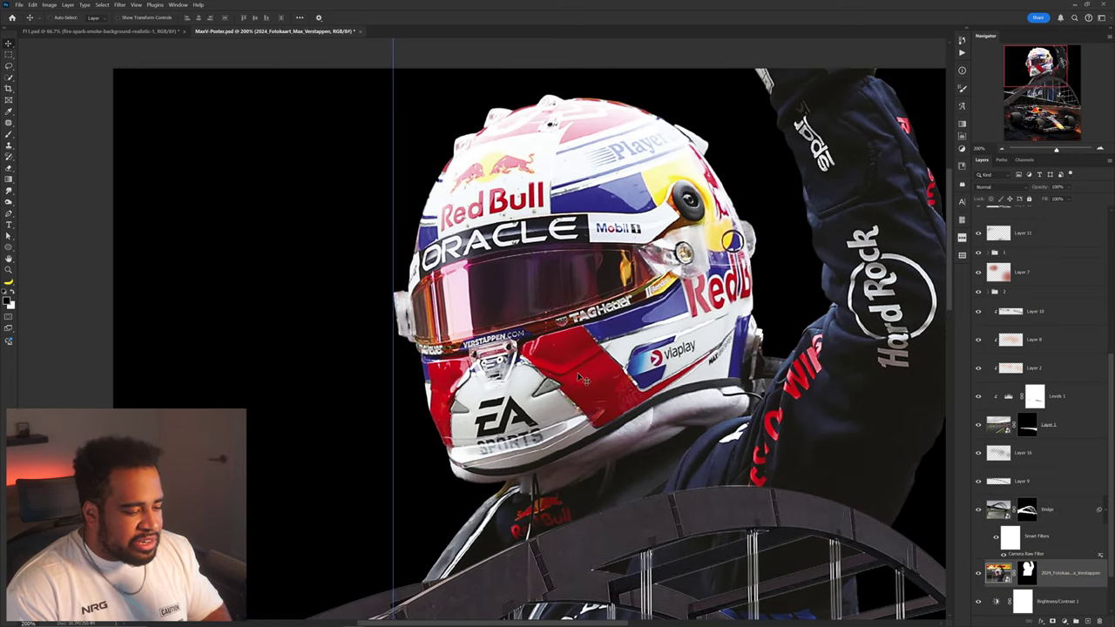
pyautogui.moveTo(579, 374); pyautogui.dragTo(586, 421)
pyautogui.scroll(-3, 588, 420)
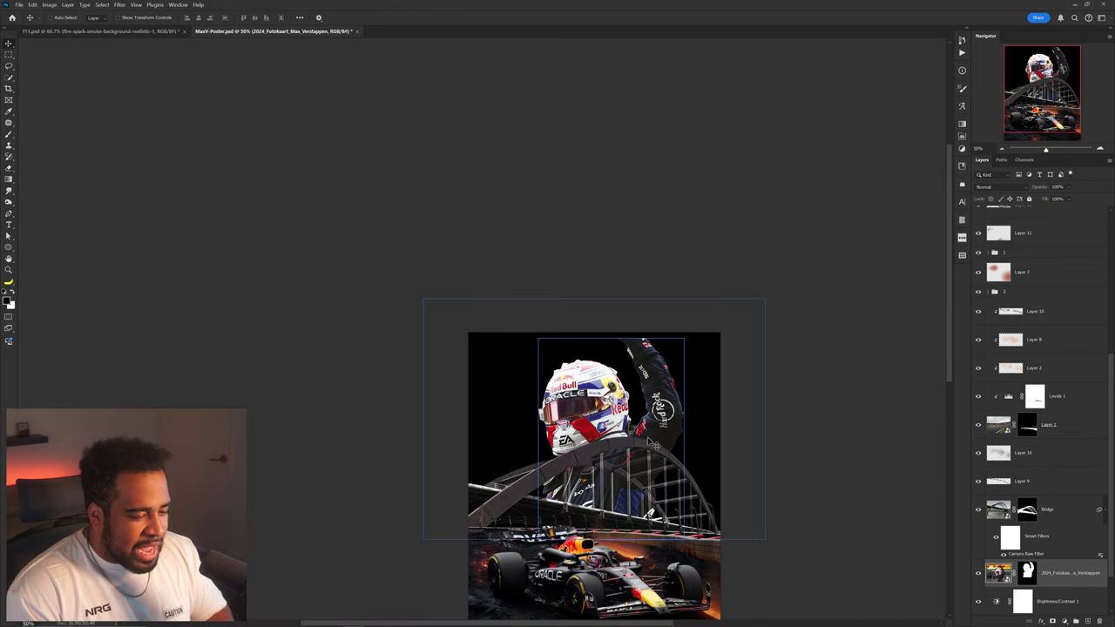
pyautogui.moveTo(647, 441); pyautogui.dragTo(646, 417)
pyautogui.moveTo(660, 464); pyautogui.dragTo(643, 304)
pyautogui.scroll(1, 643, 306)
pyautogui.keyDown('ctrl'); pyautogui.click(722, 294); pyautogui.keyUp('ctrl')
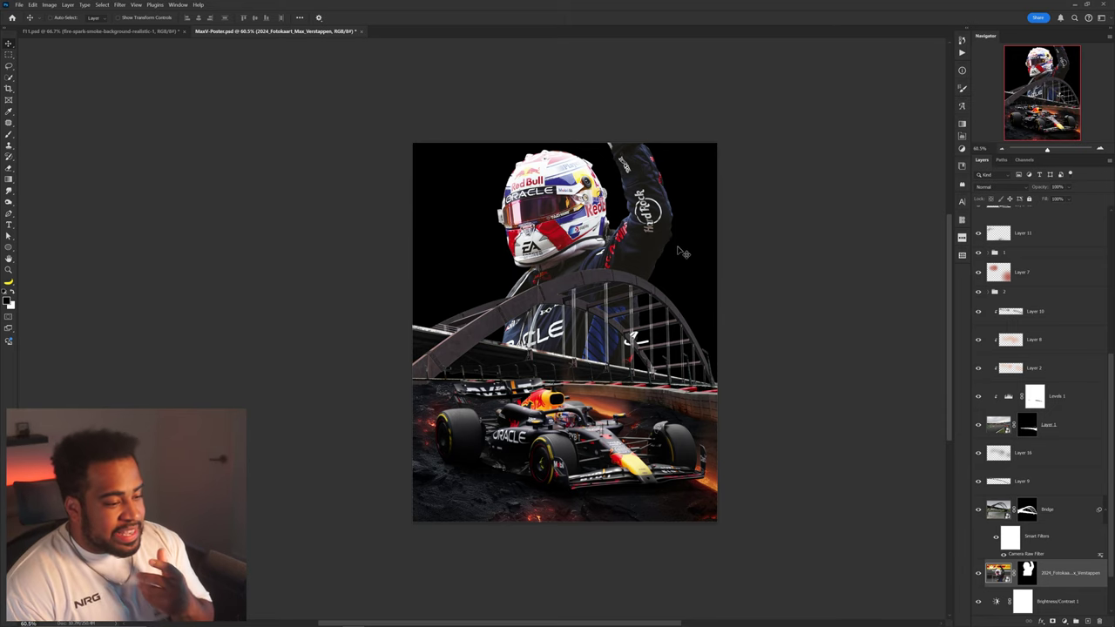
# Duplicate the Dark lava landscape layer to the bottom of the stack and delete the copy's layer mask
pyautogui.scroll(-1, 1046, 541)
pyautogui.click(1070, 577)
pyautogui.moveTo(1069, 577); pyautogui.dragTo(1044, 599)
pyautogui.rightClick(1031, 599)
pyautogui.click(1047, 528)
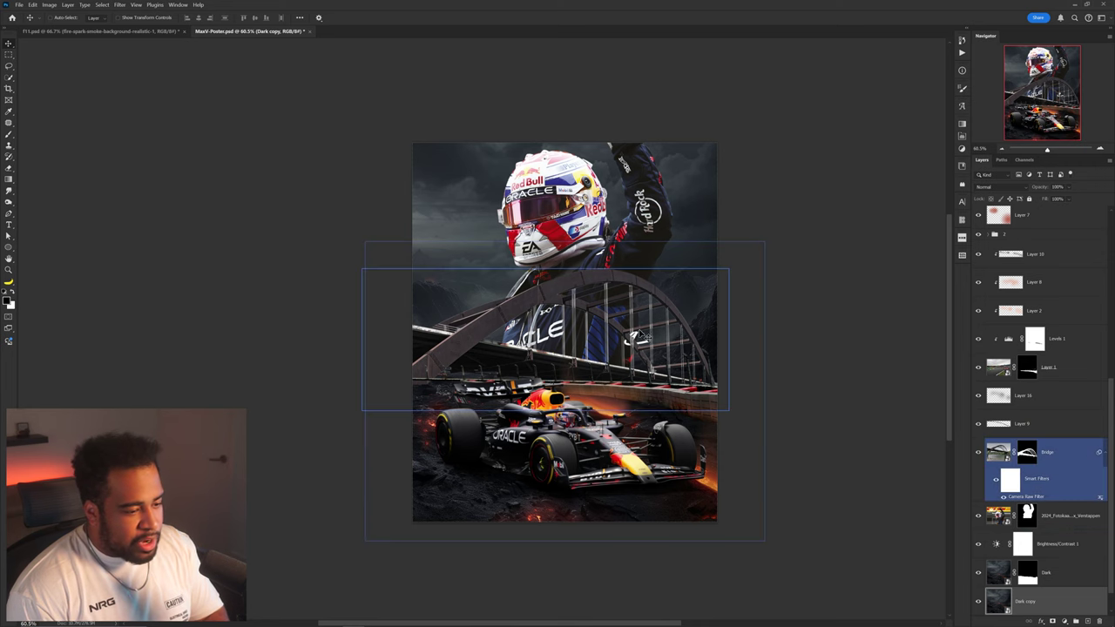
# Try shifting the duplicated Dark lava landscape layer behind the driver, and hide that copy
pyautogui.moveTo(748, 293); pyautogui.dragTo(771, 267)
pyautogui.scroll(3, 456, 352)
pyautogui.scroll(3, 454, 352)
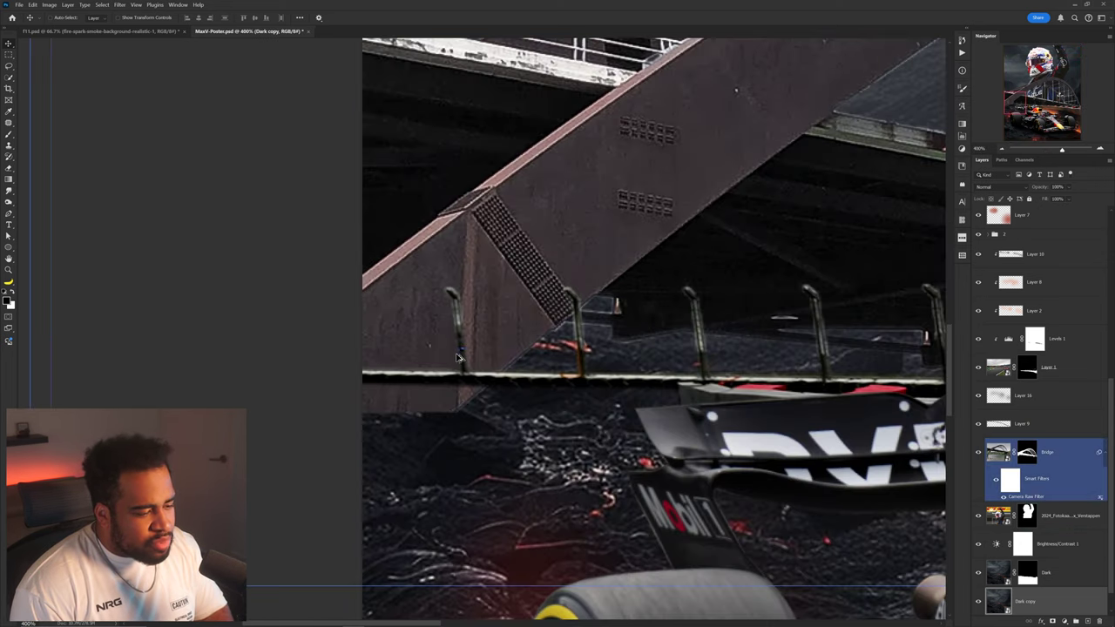
pyautogui.scroll(-7, 470, 356)
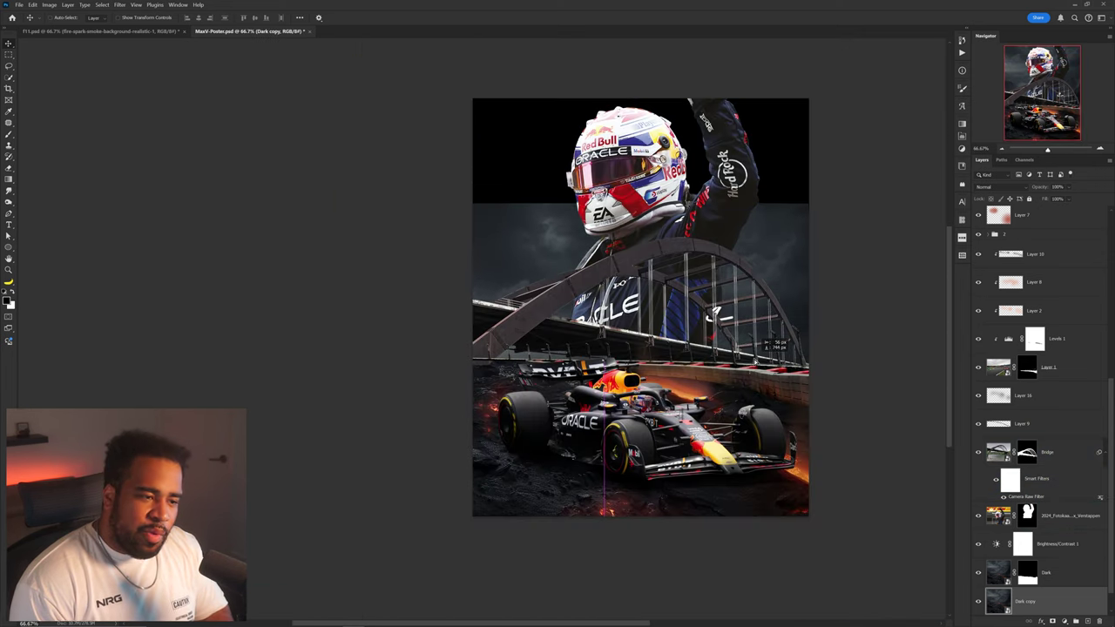
pyautogui.click(979, 601)
pyautogui.moveTo(536, 329); pyautogui.dragTo(536, 308)
pyautogui.hotkey('ctrl', 'z')
# Paint on the Bridge layer mask to hide the part of the arch leg extending below the track barrier
pyautogui.click(1028, 452)
pyautogui.press('b')
pyautogui.scroll(3, 483, 347)
pyautogui.scroll(2, 471, 407)
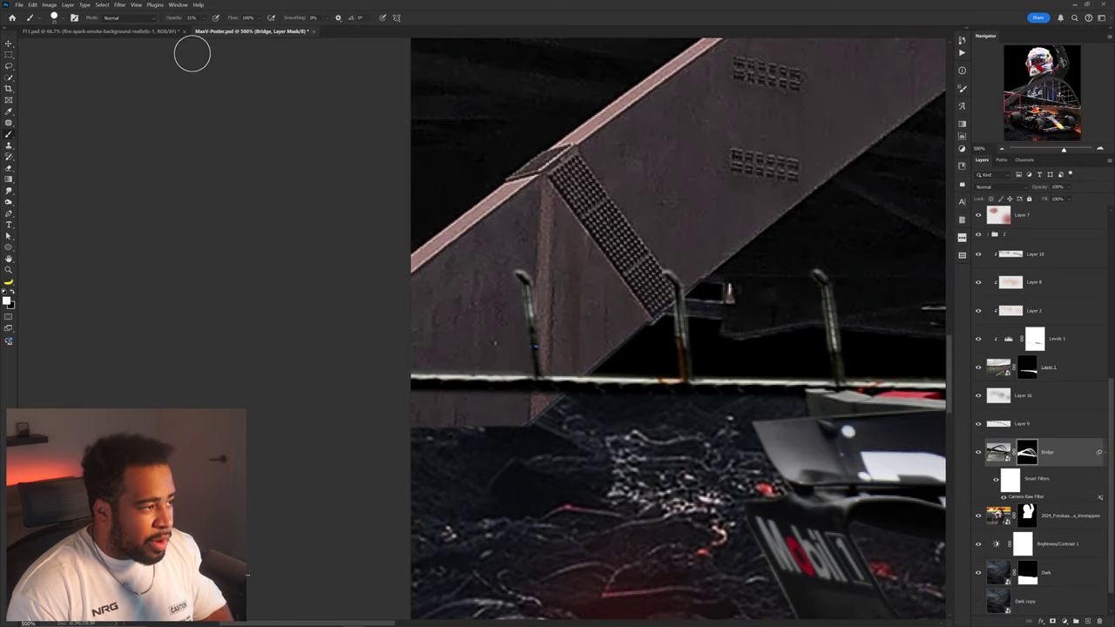
pyautogui.moveTo(534, 403)
pyautogui.mouseDown()
pyautogui.moveTo(456, 411)
pyautogui.moveTo(572, 412)
pyautogui.mouseUp()
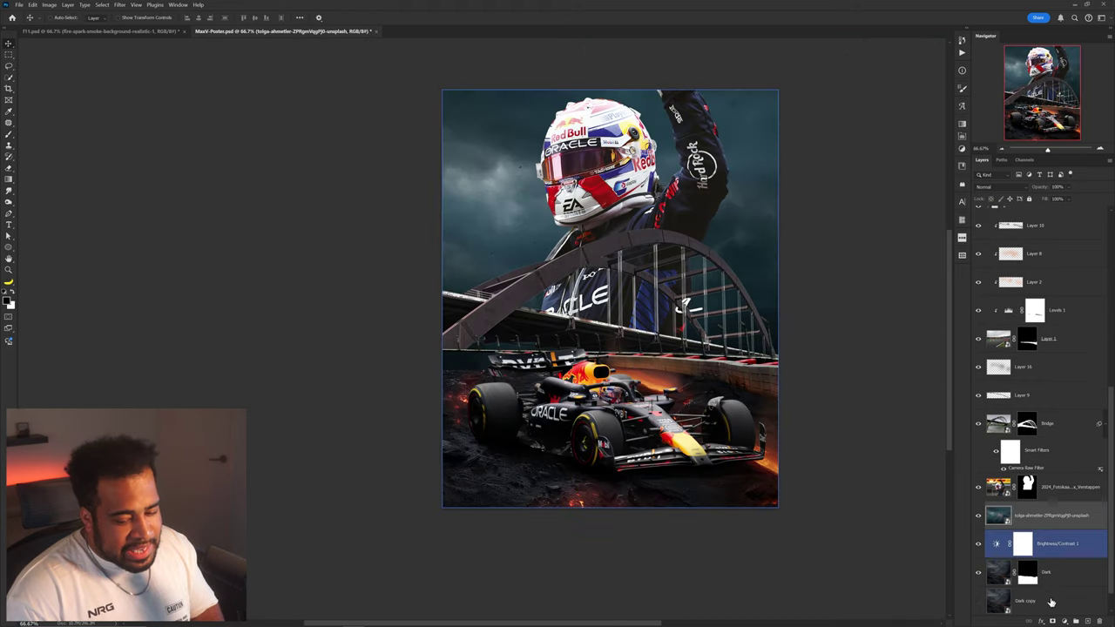
# Mask the stormy sky image's lower area so it blends with the landscape behind the bridge, and deselect the layer
pyautogui.press('b')
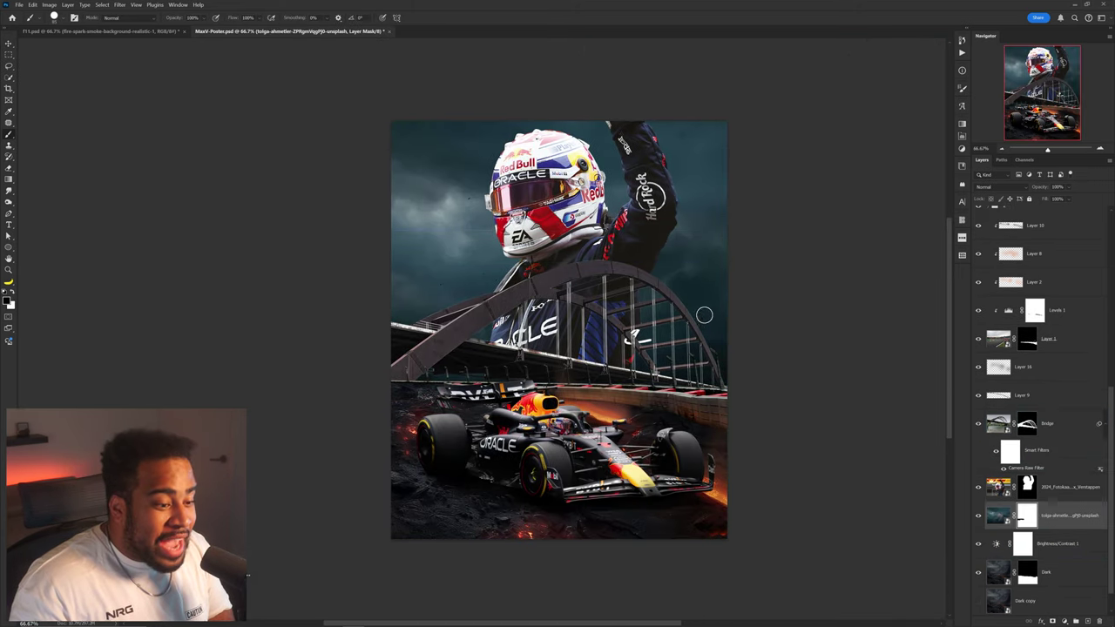
pyautogui.press('v')
pyautogui.keyDown('ctrl'); pyautogui.click(790, 291); pyautogui.keyUp('ctrl')
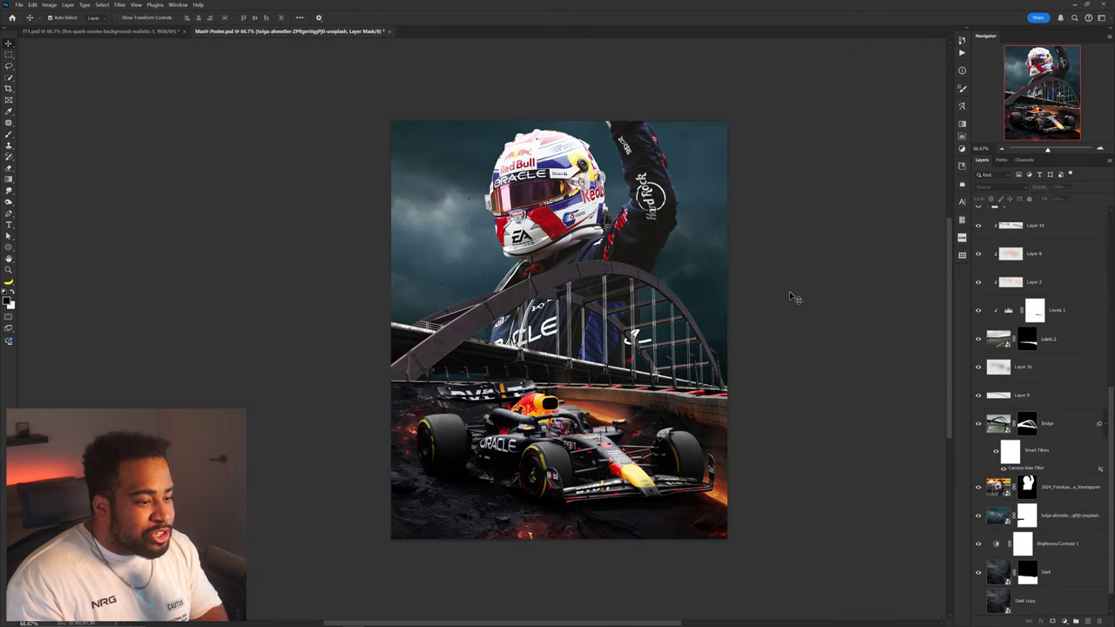
pyautogui.moveTo(798, 306); pyautogui.dragTo(794, 293)
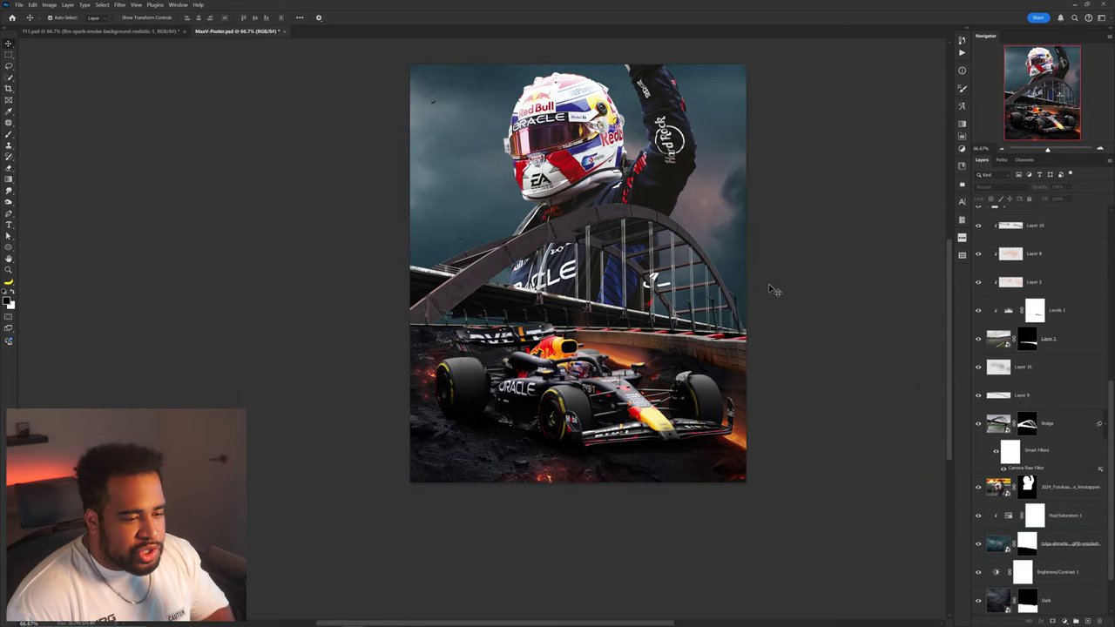
# Select the Levels 2 adjustment layer at the head of the car's clipped layers
pyautogui.hotkey('ctrl', 'z')
pyautogui.hotkey('ctrl', 'z')
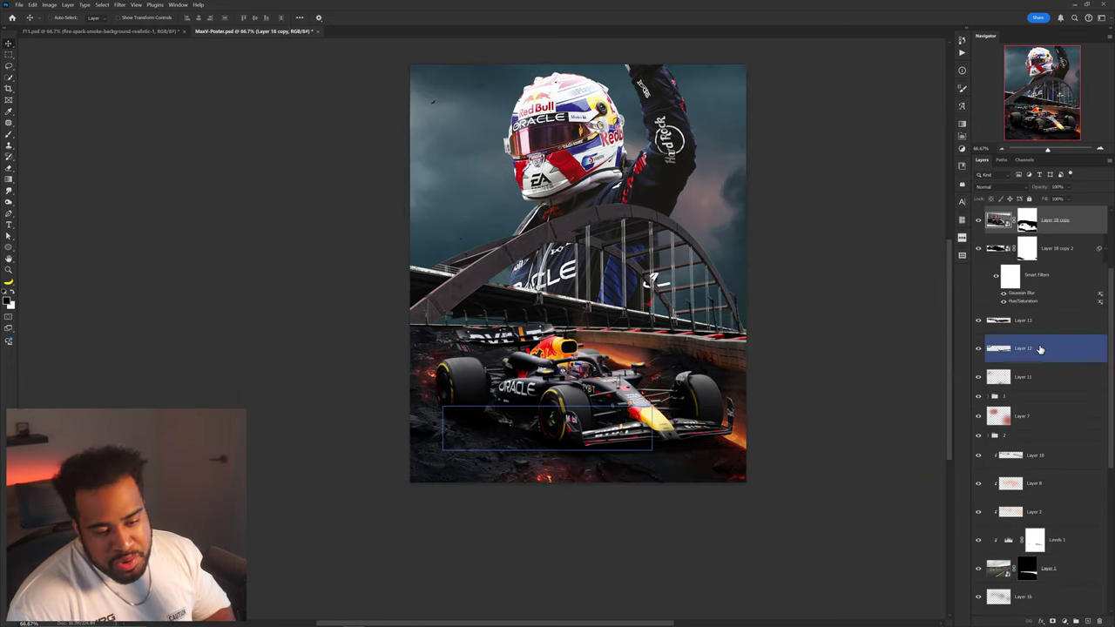
pyautogui.scroll(3, 1037, 346)
pyautogui.click(1074, 225)
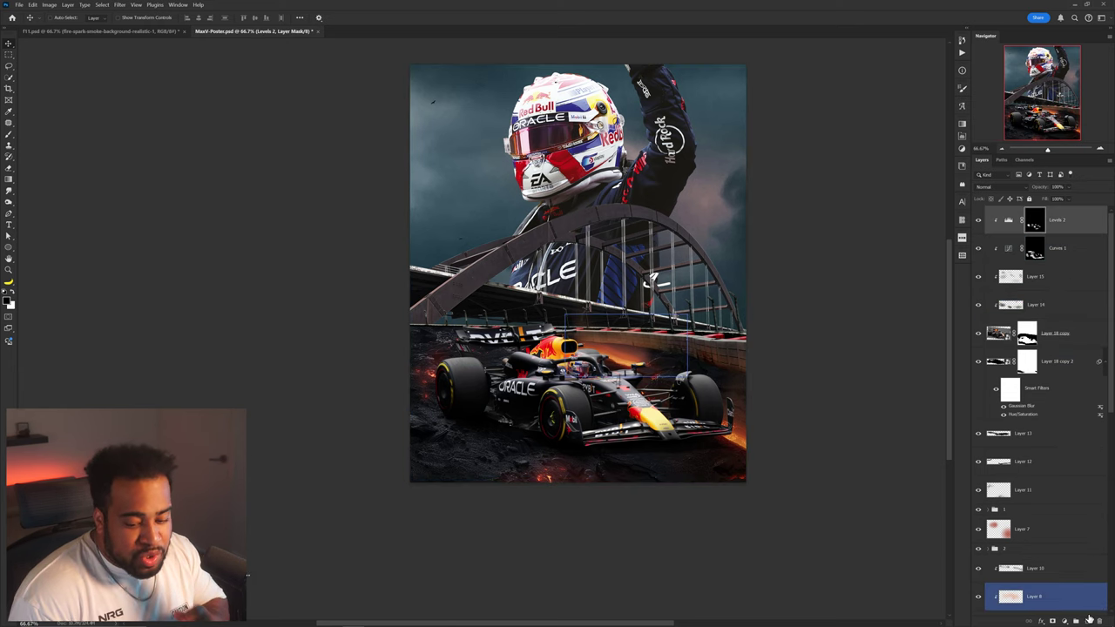
pyautogui.click(1088, 621)
pyautogui.moveTo(1055, 248); pyautogui.dragTo(1058, 231)
pyautogui.press('Delete')
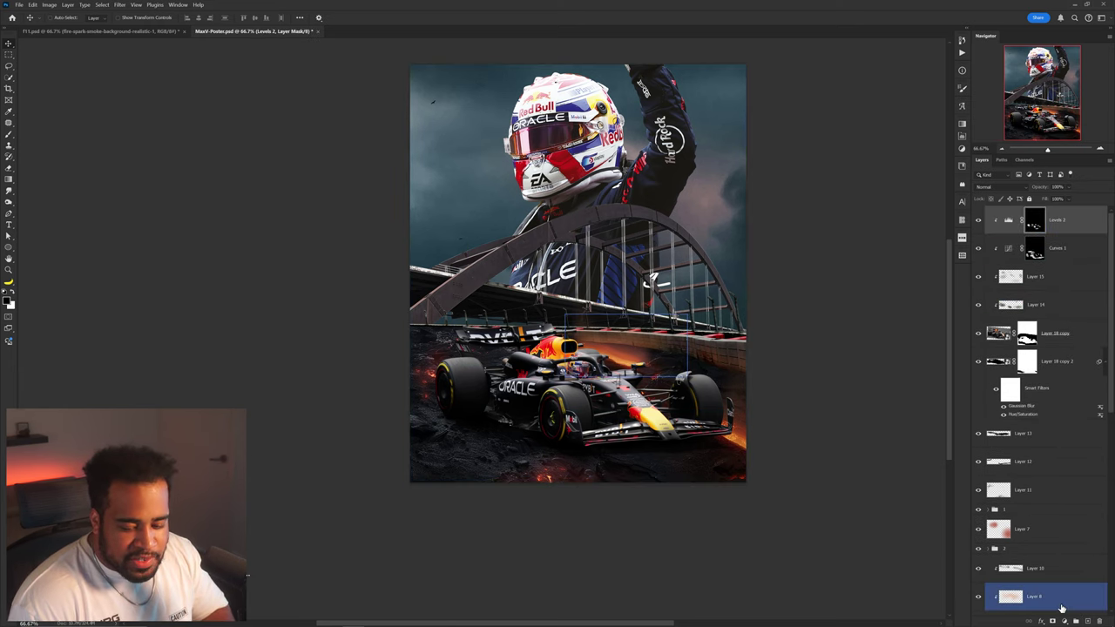
# Add a yellow-orange Solid Color fill layer above Levels 2 and clip it to the car
pyautogui.click(1065, 621)
pyautogui.click(1061, 468)
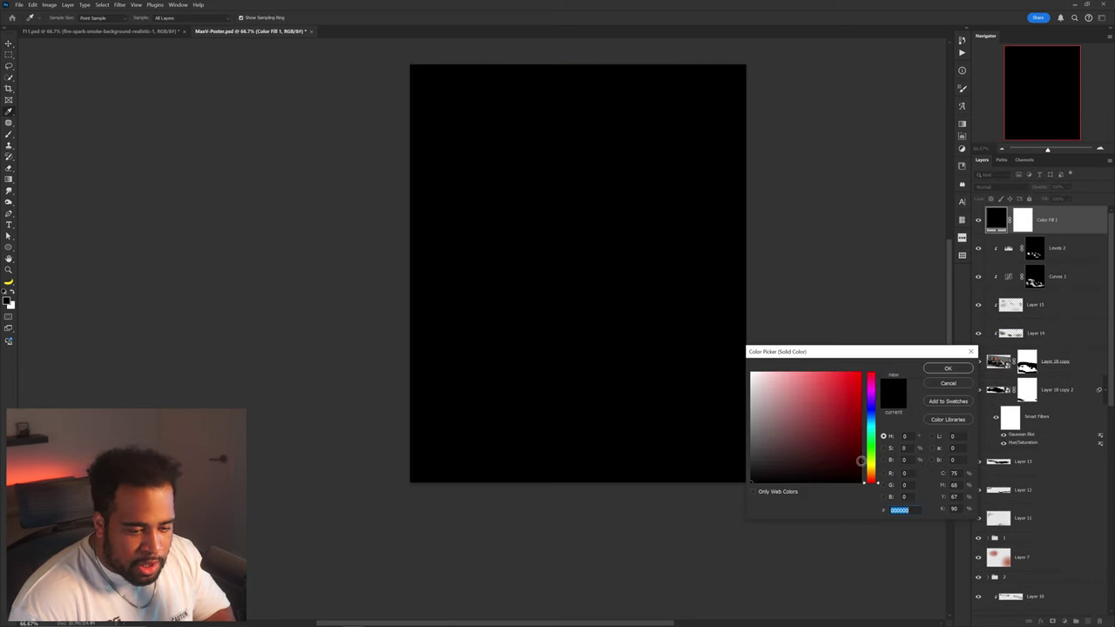
pyautogui.moveTo(871, 476); pyautogui.dragTo(871, 473)
pyautogui.moveTo(871, 473); pyautogui.dragTo(871, 471)
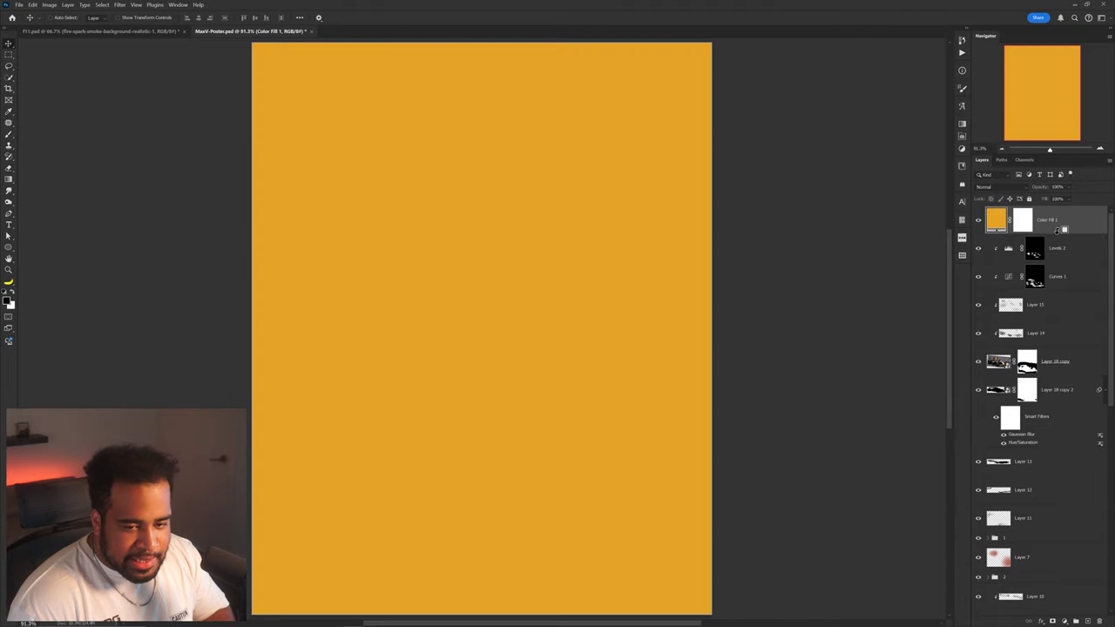
pyautogui.keyDown('alt'); pyautogui.click(1065, 233); pyautogui.keyUp('alt')
pyautogui.hotkey('ctrl', '-')
pyautogui.moveTo(745, 392); pyautogui.dragTo(751, 278)
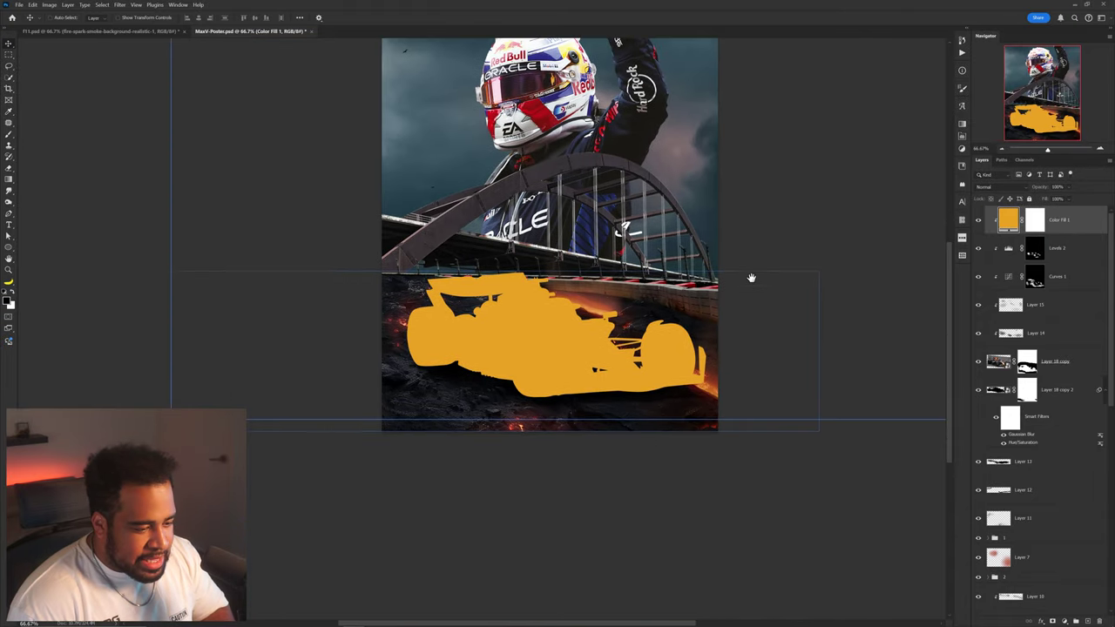
# Recolour the car's solid fill with an orange sampled from the lava glow beside the front wing
pyautogui.hotkey('ctrl', '+')
pyautogui.hotkey('ctrl', '+')
pyautogui.doubleClick(1009, 219)
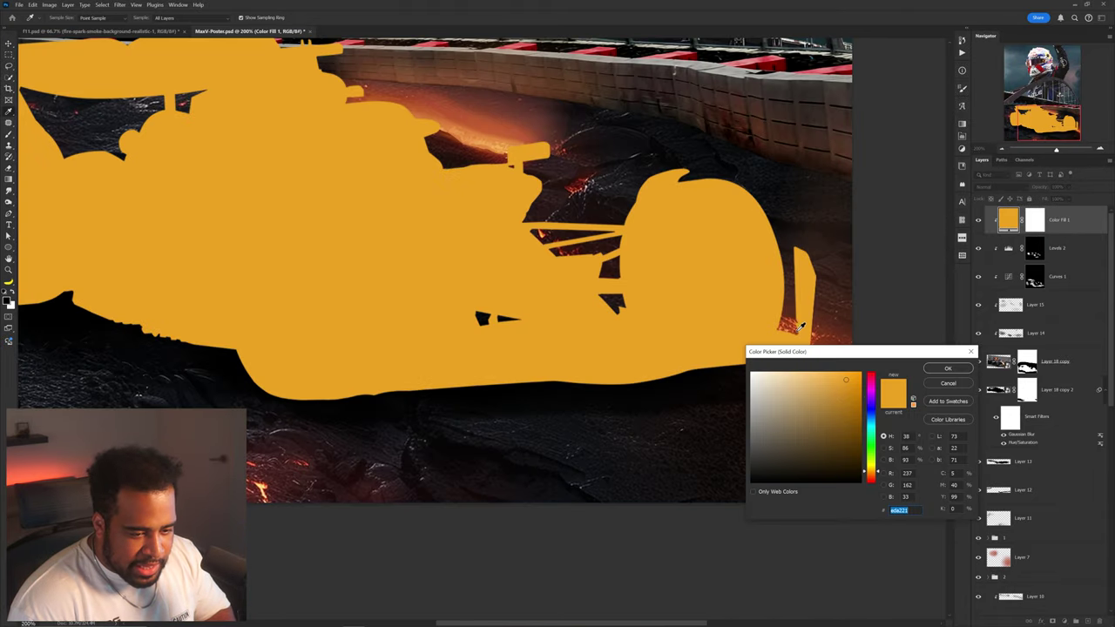
pyautogui.click(798, 332)
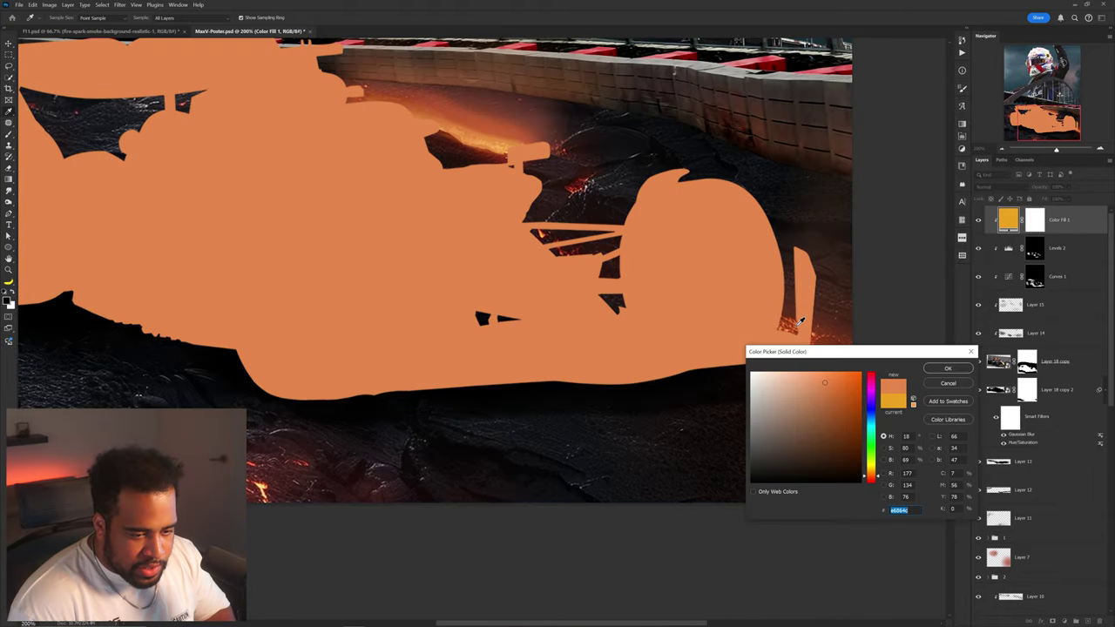
pyautogui.click(796, 329)
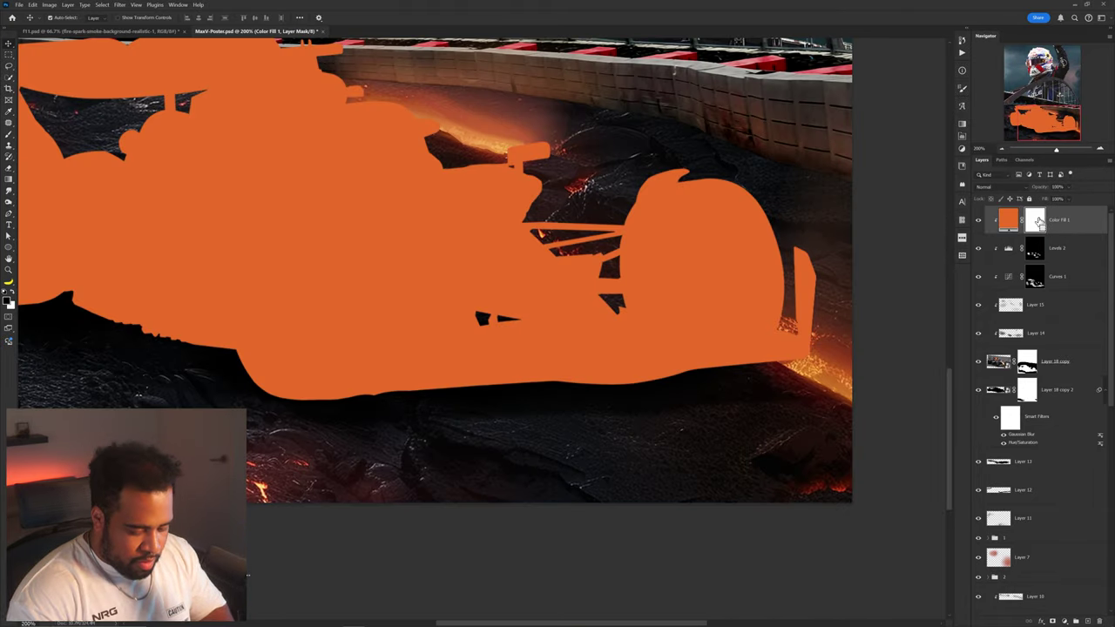
# Invert the Color Fill 1 mask to hide the orange, and prepare a brush at 15% opacity
pyautogui.click(1039, 222)
pyautogui.hotkey('ctrl', 'i')
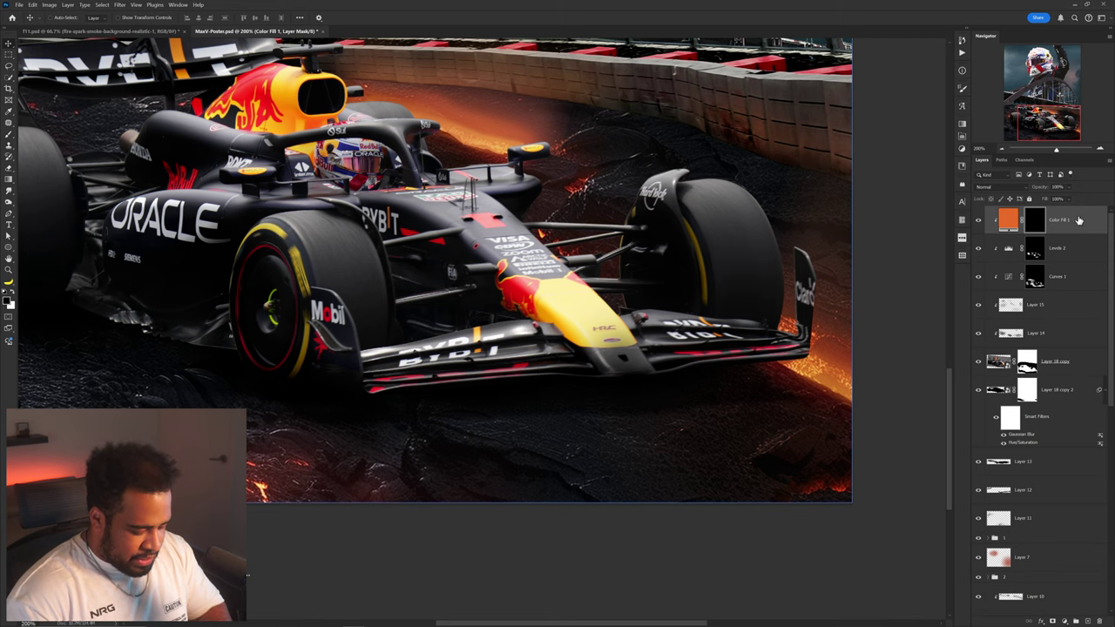
pyautogui.press('b')
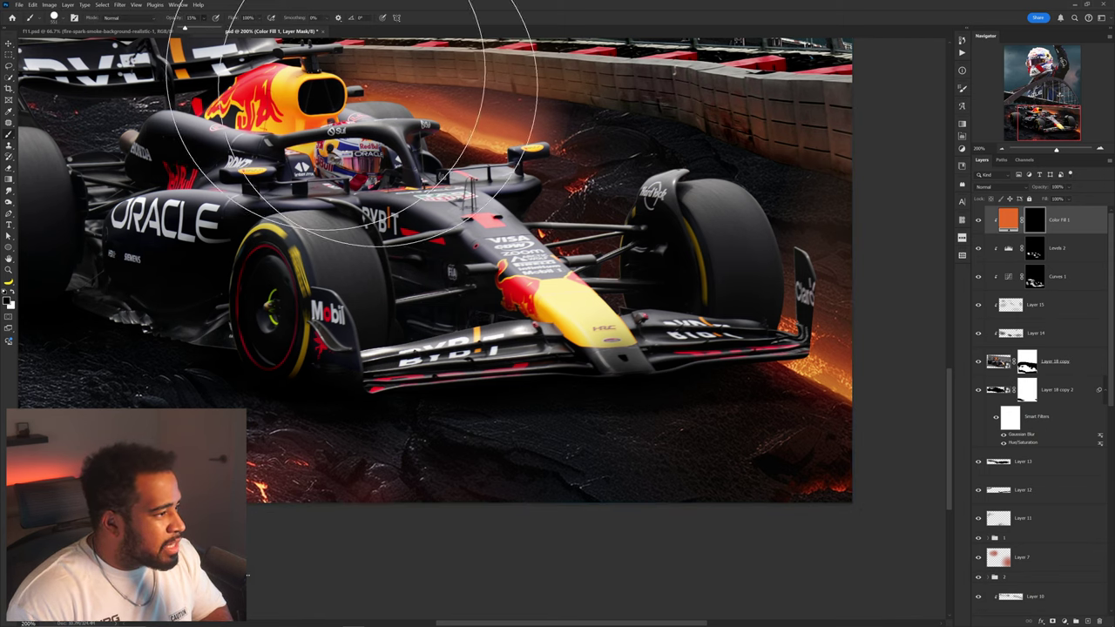
# Paint a soft orange glow on the Color Fill 1 mask along the front tyre's outer edge and the wing endplate
pyautogui.scroll(3, 800, 291)
pyautogui.scroll(2, 505, 326)
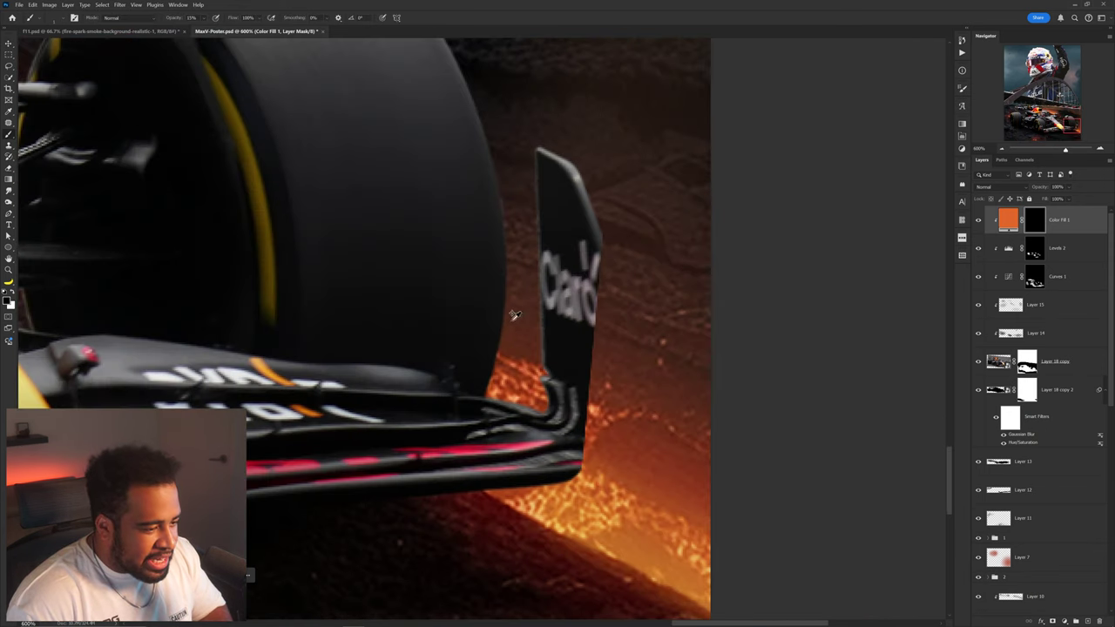
pyautogui.moveTo(492, 328); pyautogui.dragTo(575, 179)
pyautogui.scroll(2, 595, 371)
pyautogui.press('r')
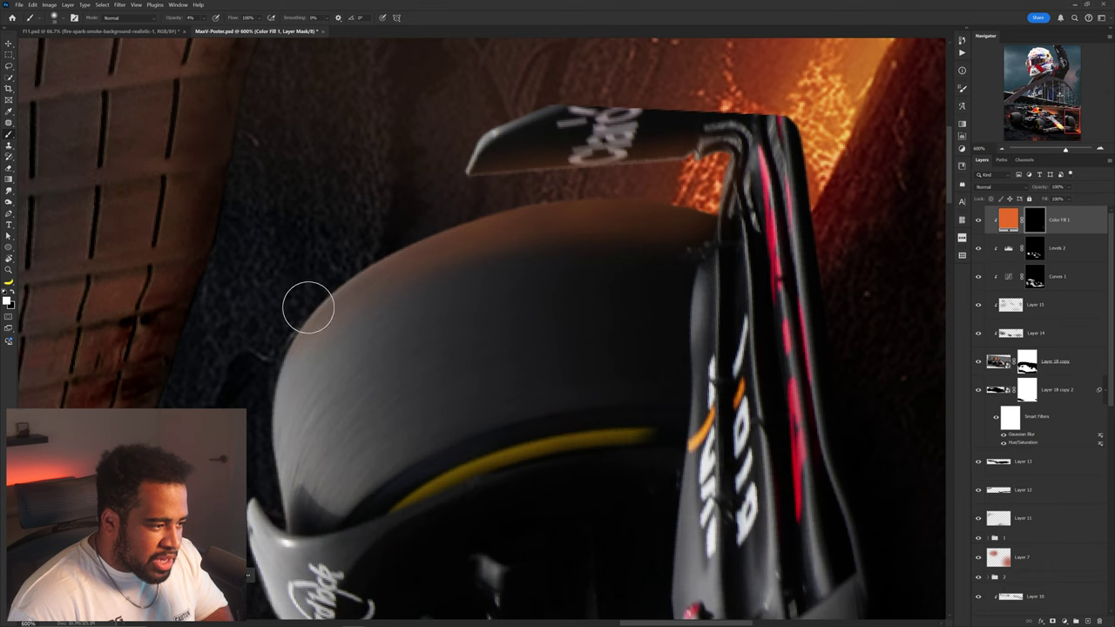
pyautogui.press(']')
pyautogui.press(']')
pyautogui.press(']')
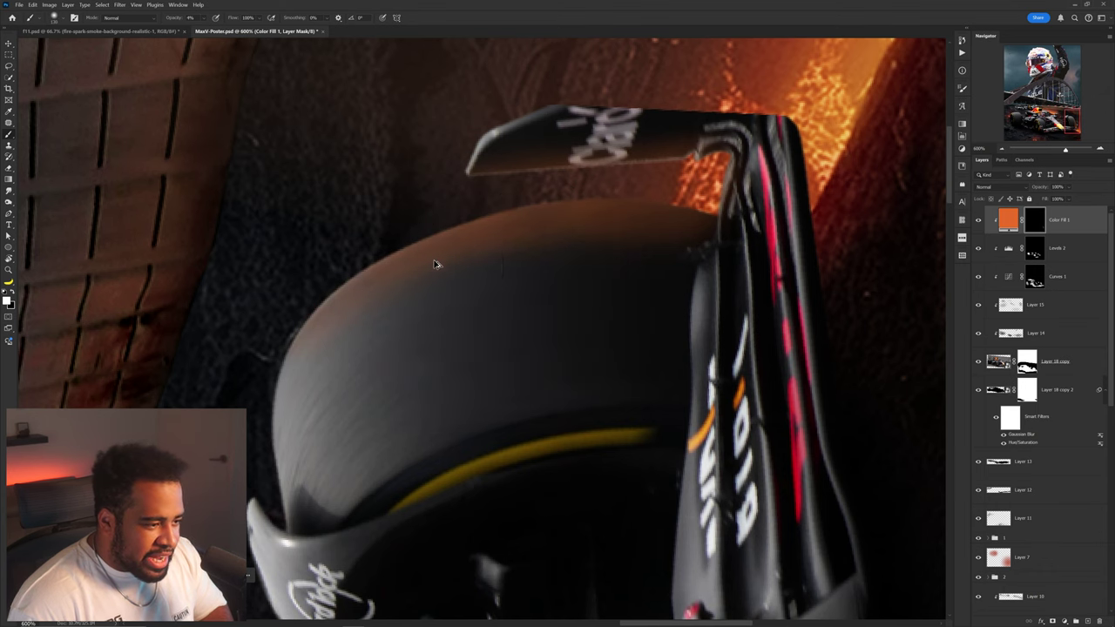
pyautogui.scroll(-3, 630, 229)
pyautogui.scroll(4, 678, 222)
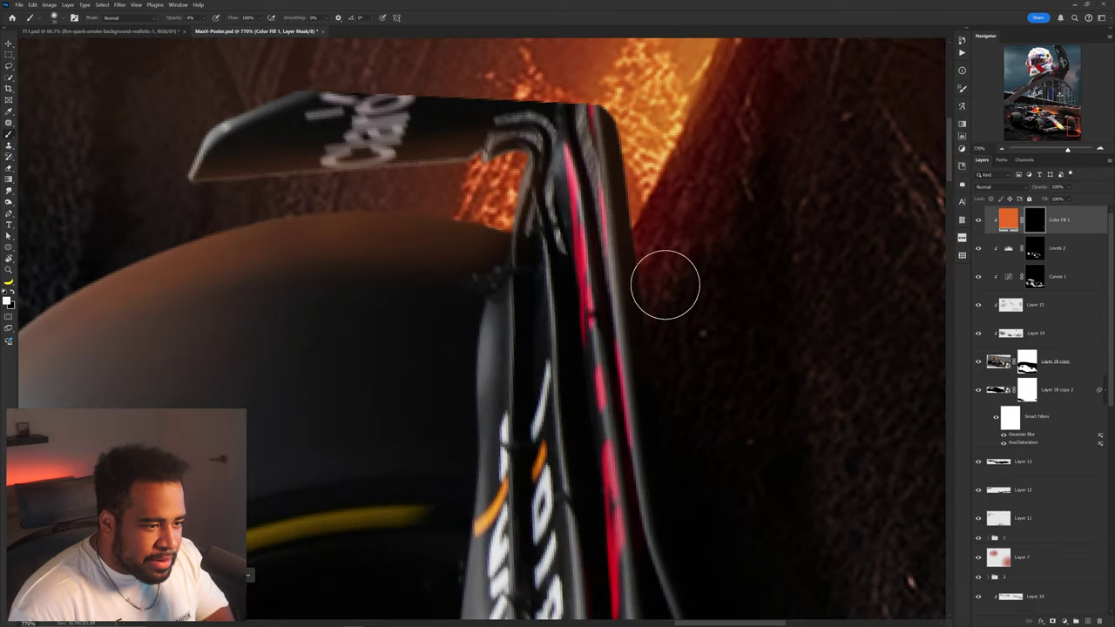
pyautogui.scroll(-2, 660, 249)
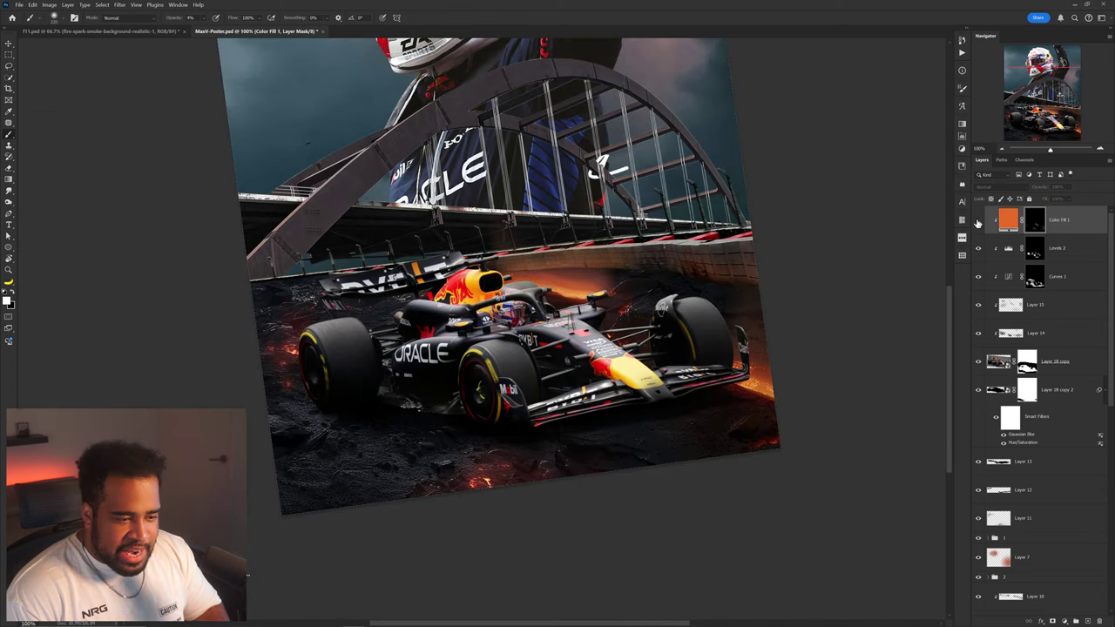
# Compare the car with the Color Fill 1 glow hidden and shown
pyautogui.click(978, 222)
pyautogui.click(978, 222)
pyautogui.click(978, 222)
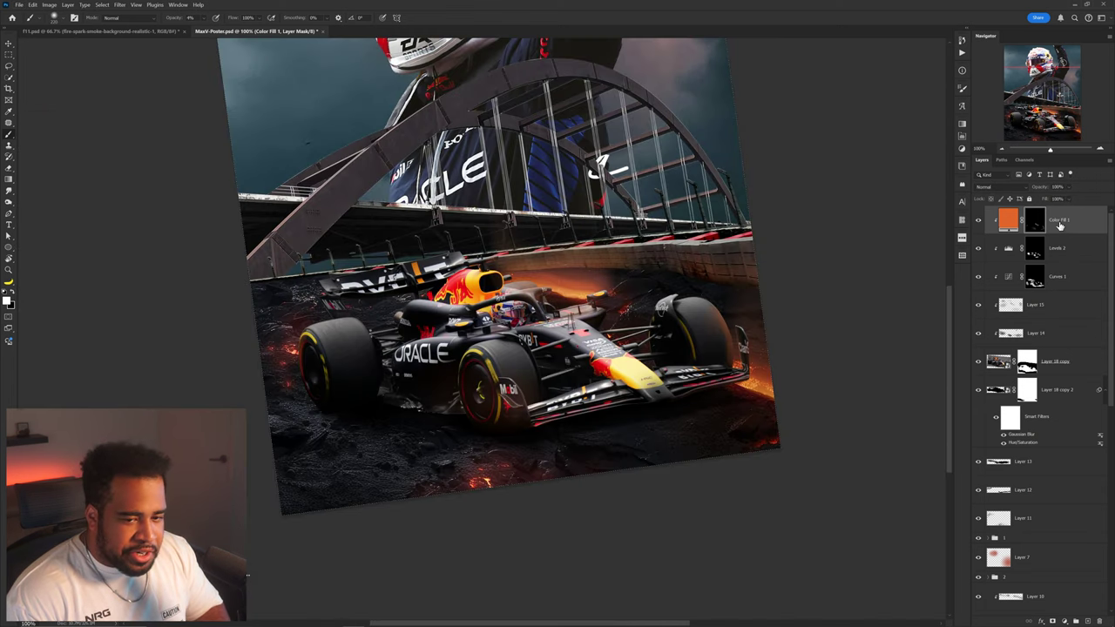
# Duplicate the Color Fill 1 glow layer and set the copy's blend mode to Color Dodge
pyautogui.click(1087, 622)
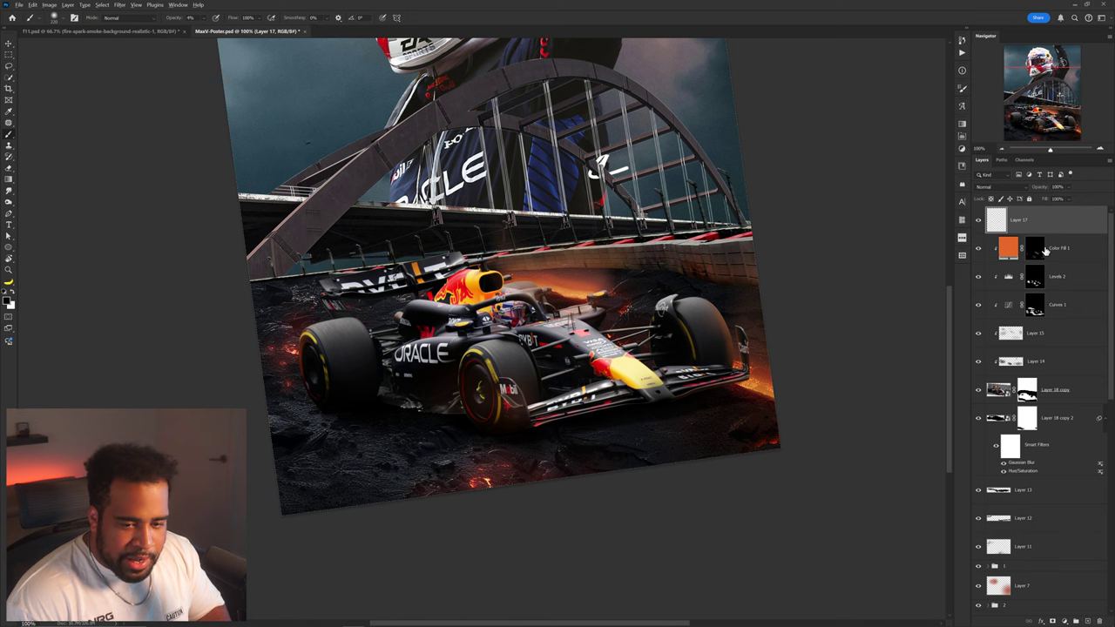
pyautogui.hotkey('ctrl', 'z')
pyautogui.hotkey('ctrl', 'j')
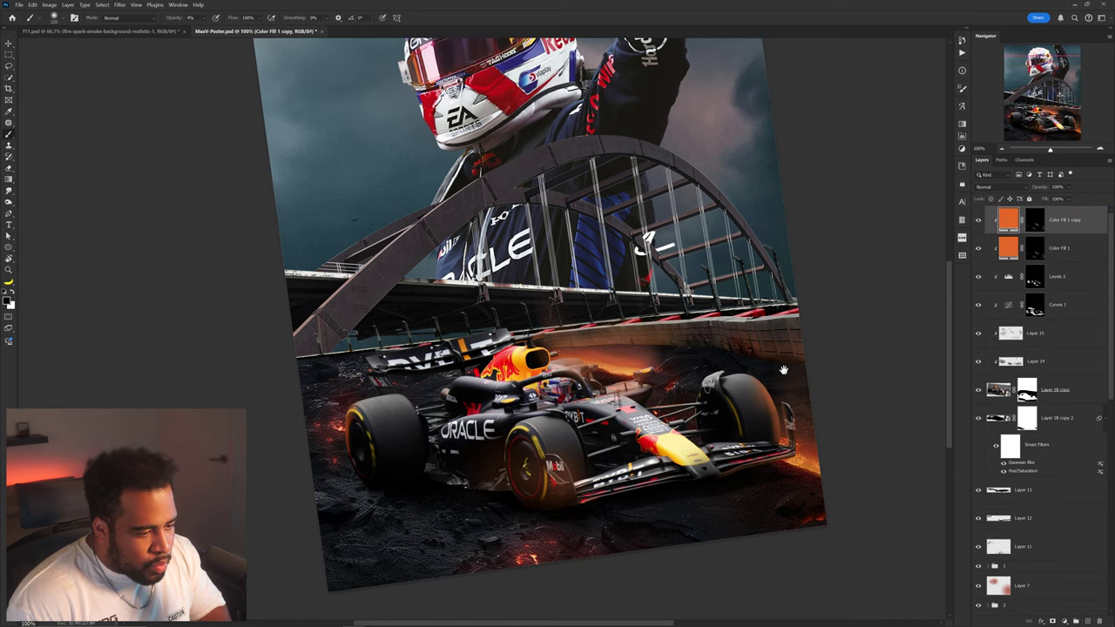
pyautogui.click(979, 222)
pyautogui.click(980, 222)
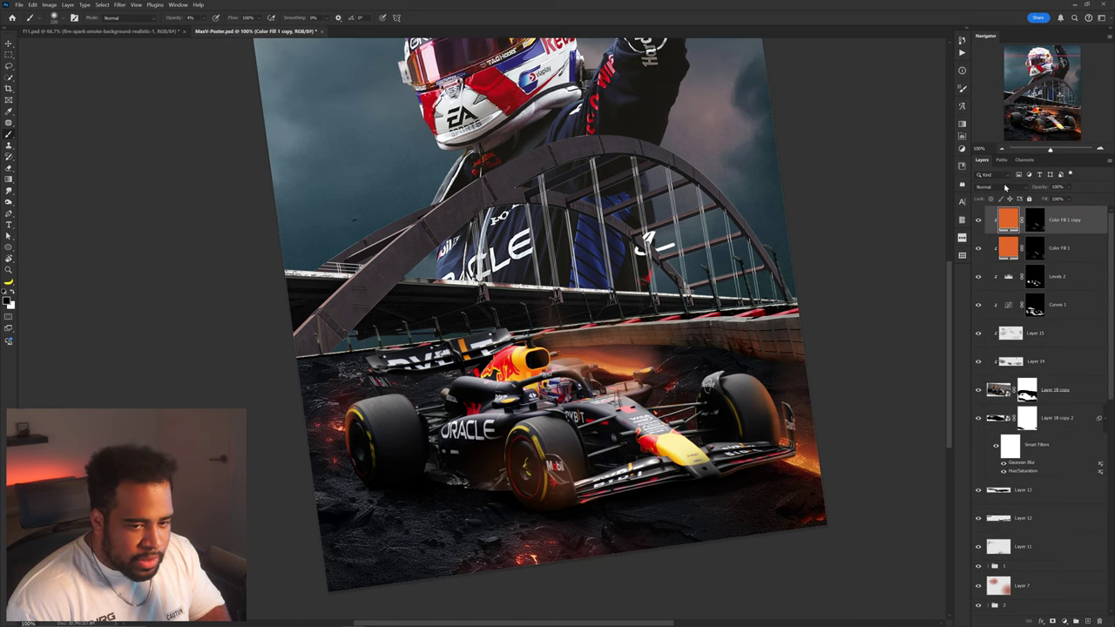
pyautogui.click(993, 186)
pyautogui.click(993, 288)
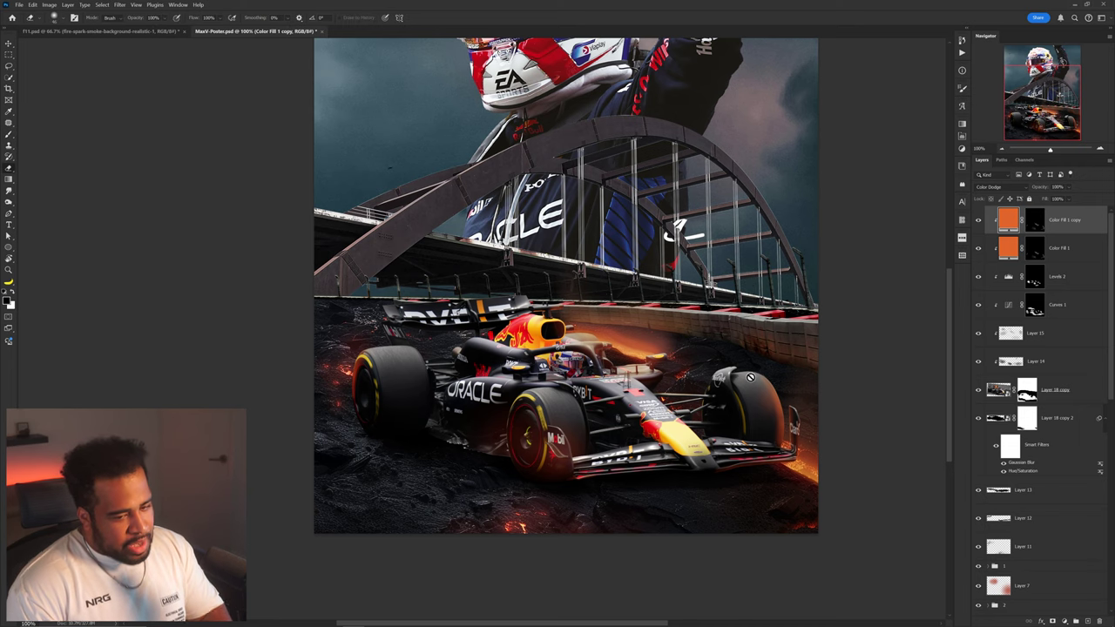
# Duplicate the Color Dodge fill as a Normal fill with a blank mask over the car, and recolour it light yellow-orange
pyautogui.scroll(1, 758, 400)
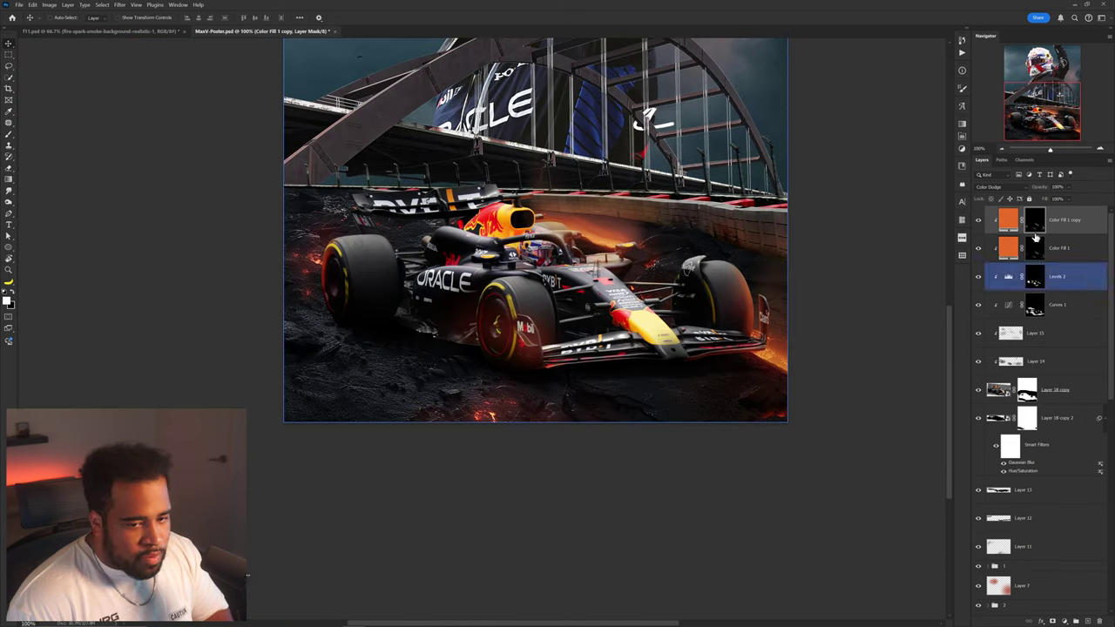
pyautogui.click(1009, 219)
pyautogui.hotkey('ctrl', 'j')
pyautogui.rightClick(1032, 213)
pyautogui.moveTo(872, 477); pyautogui.dragTo(871, 471)
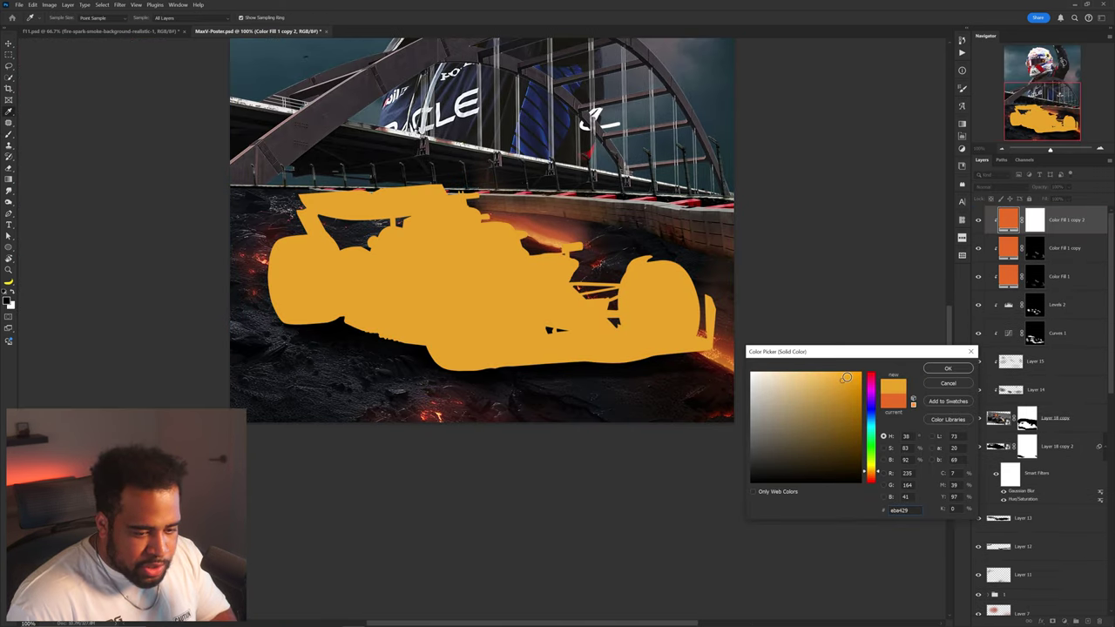
pyautogui.moveTo(846, 377); pyautogui.dragTo(828, 371)
pyautogui.press('Return')
# Invert the light yellow-orange fill's mask and paint thin rim highlights along the tyre edges at 80% brush opacity
pyautogui.hotkey('ctrl', 'i')
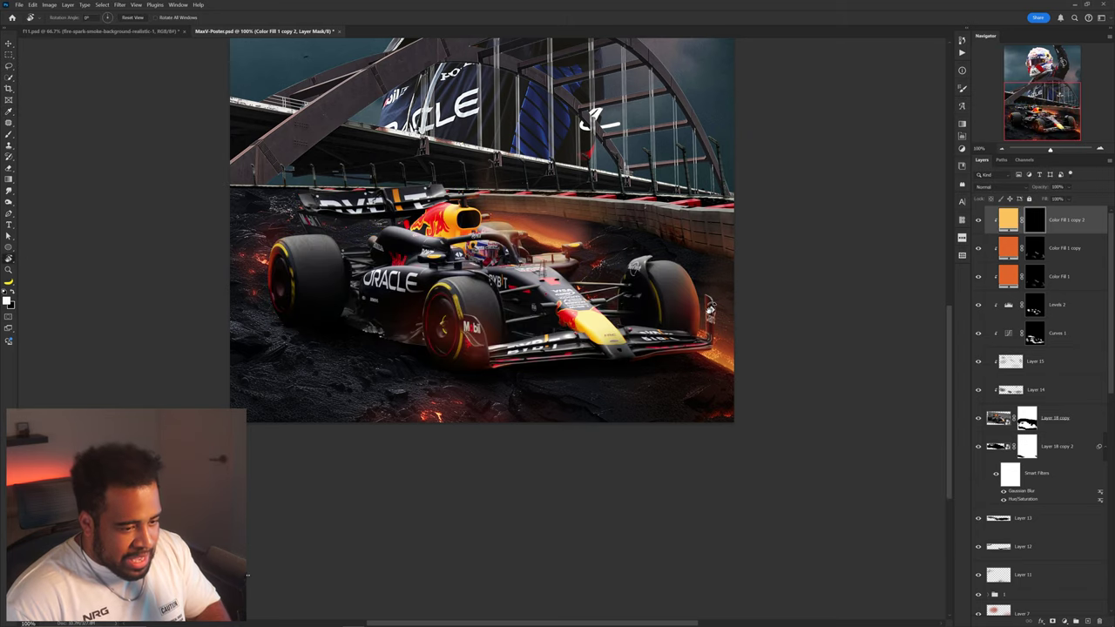
pyautogui.scroll(6, 712, 309)
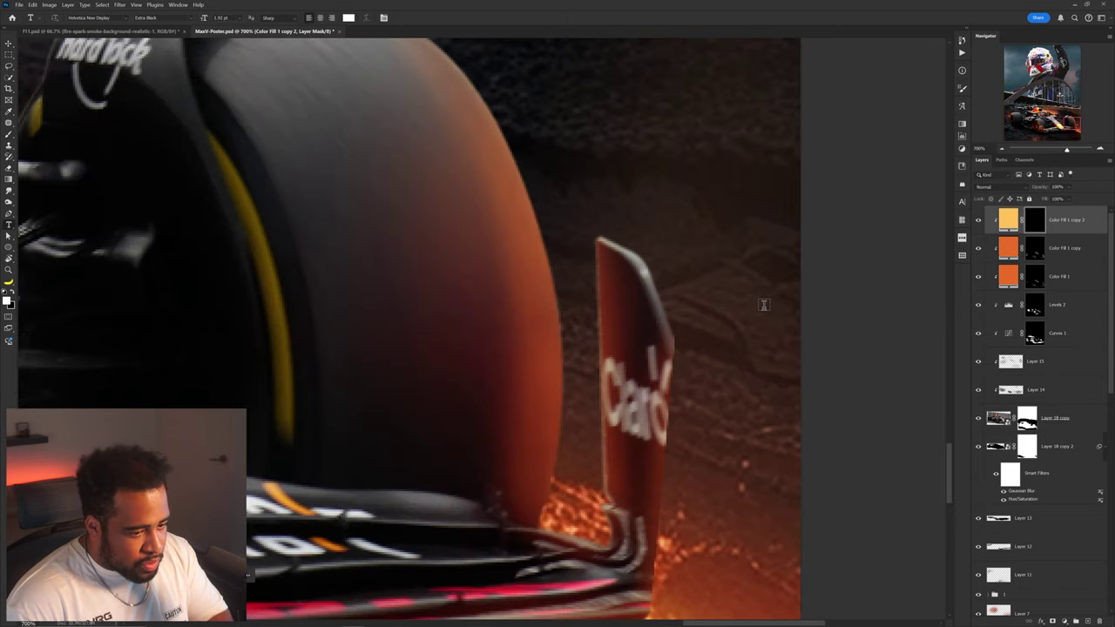
pyautogui.moveTo(767, 301); pyautogui.dragTo(495, 144)
pyautogui.scroll(4, 459, 244)
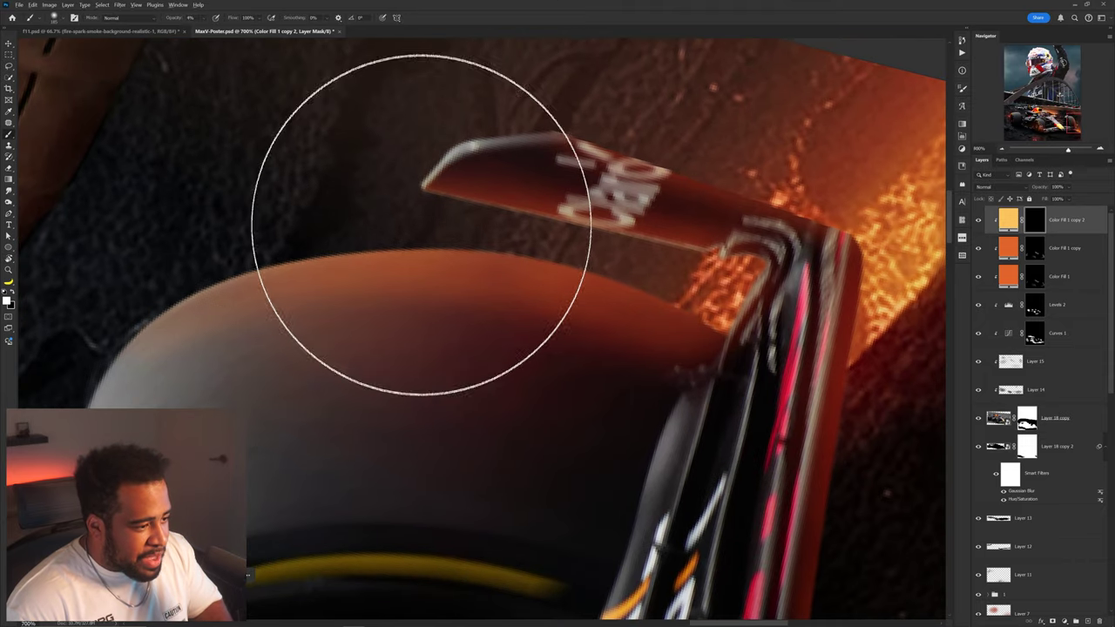
pyautogui.press('b')
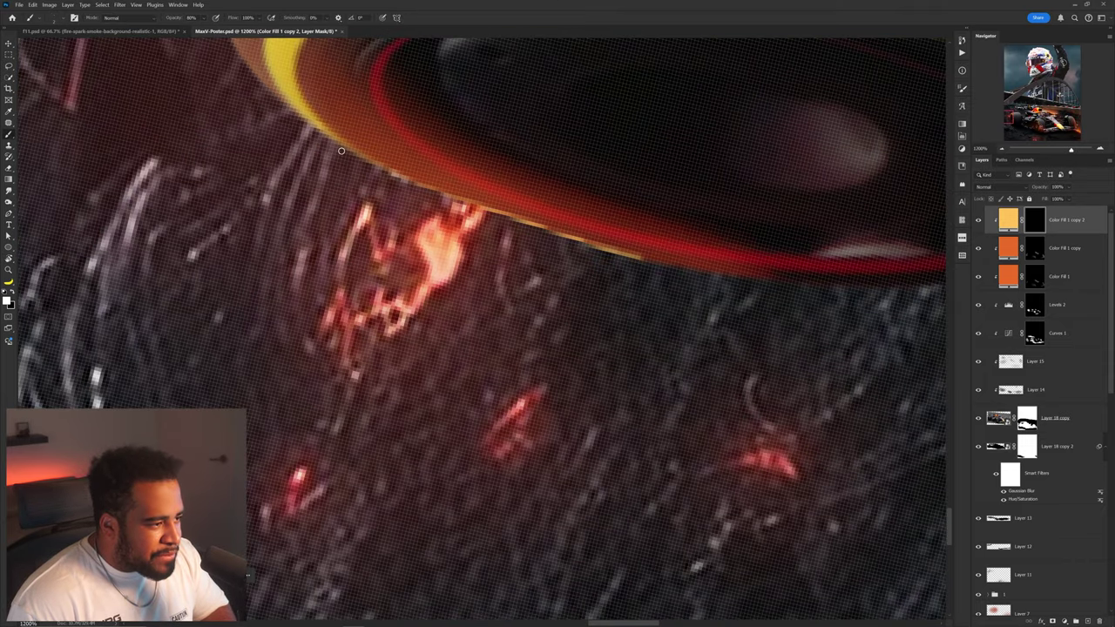
pyautogui.scroll(-7, 392, 174)
pyautogui.moveTo(571, 52); pyautogui.dragTo(562, 362)
pyautogui.moveTo(607, 237); pyautogui.dragTo(464, 554)
pyautogui.moveTo(555, 45); pyautogui.dragTo(525, 292)
pyautogui.scroll(3, 523, 272)
pyautogui.moveTo(828, 244); pyautogui.dragTo(915, 235)
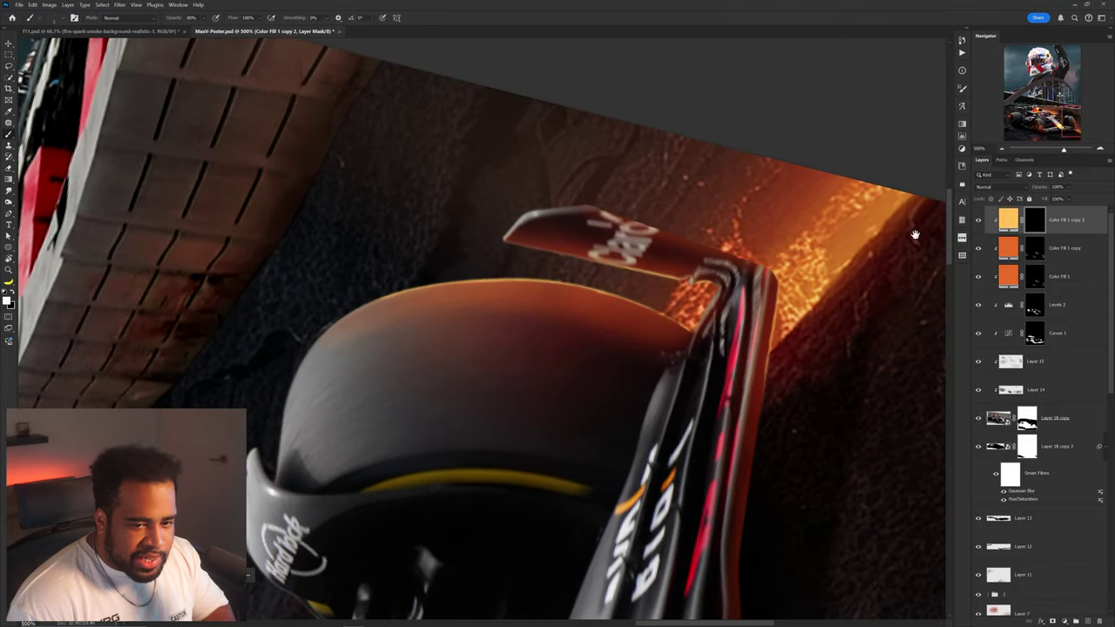
# Recolour the topmost rim highlight fill, Color Fill 1 copy 2, to a light peach orange
pyautogui.doubleClick(1007, 221)
pyautogui.moveTo(872, 475); pyautogui.dragTo(873, 474)
pyautogui.click(947, 370)
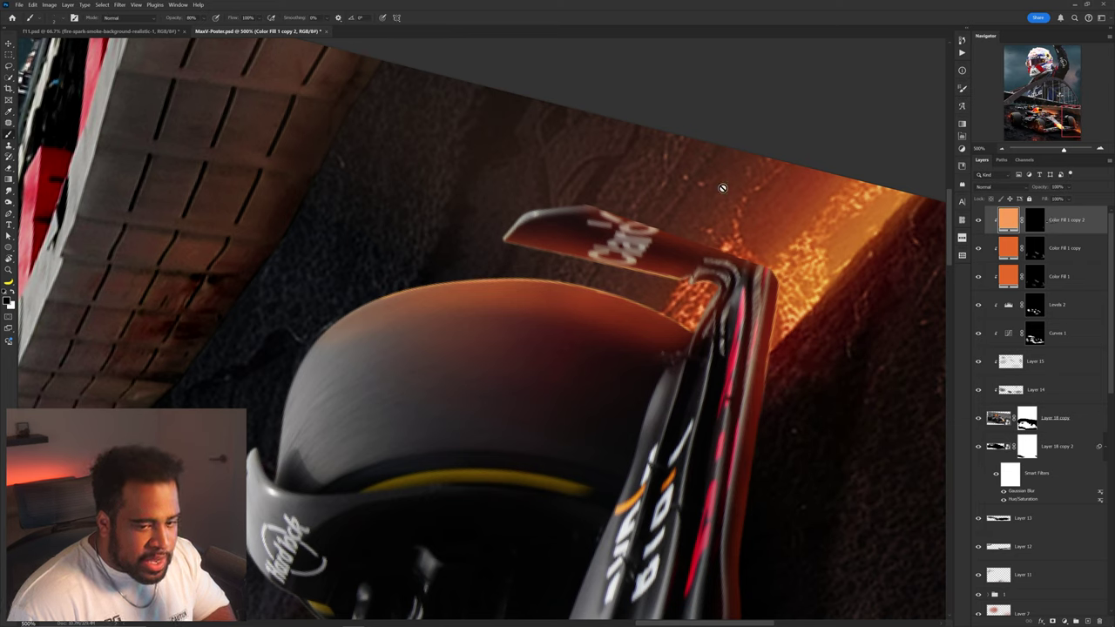
# Soften the peach rim highlight layer with a Gaussian Blur smart filter and rotate the canvas view back upright
pyautogui.click(121, 5)
pyautogui.moveTo(174, 109)
pyautogui.click(248, 140)
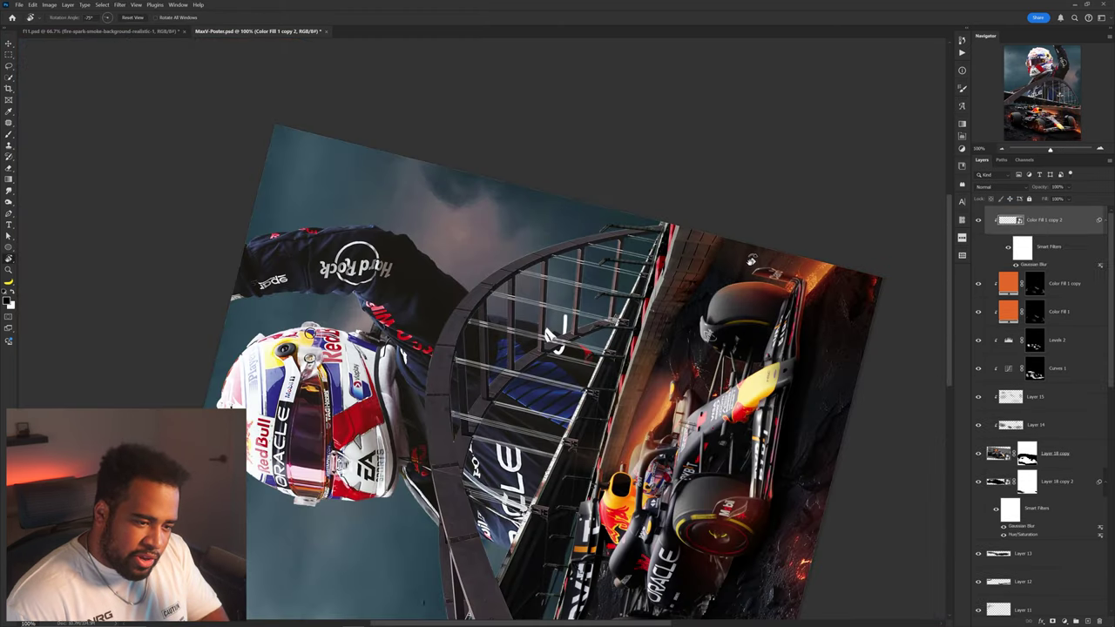
pyautogui.moveTo(749, 260); pyautogui.dragTo(743, 327)
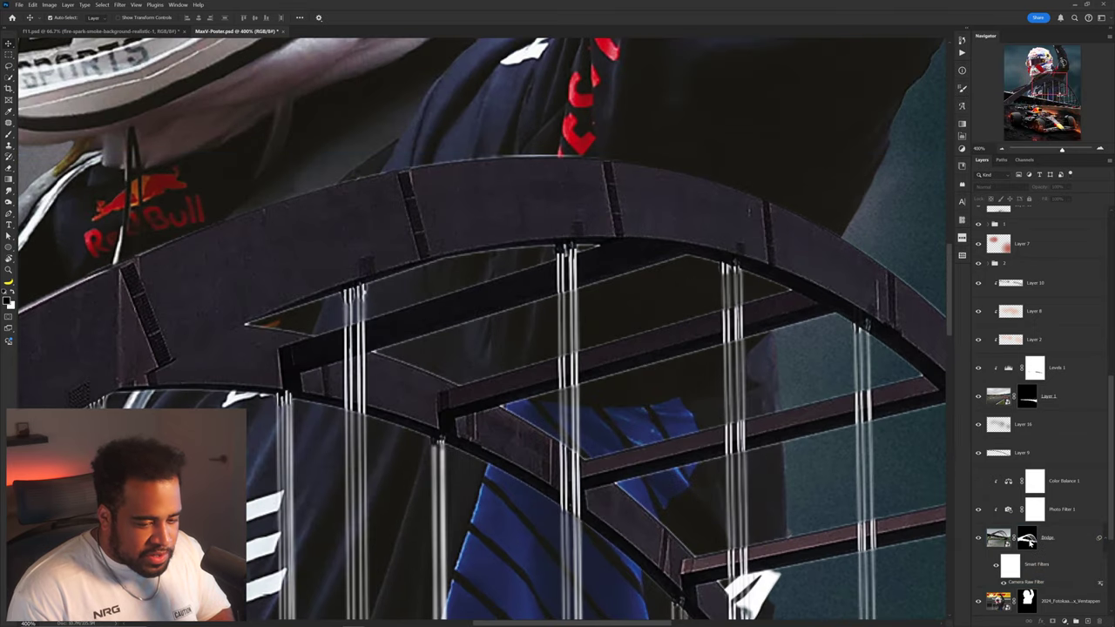
# Load the Bridge mask as a selection, shift its edge inward in Select and Mask, and output a new layer with layer mask
pyautogui.keyDown('ctrl'); pyautogui.click(1027, 540); pyautogui.keyUp('ctrl')
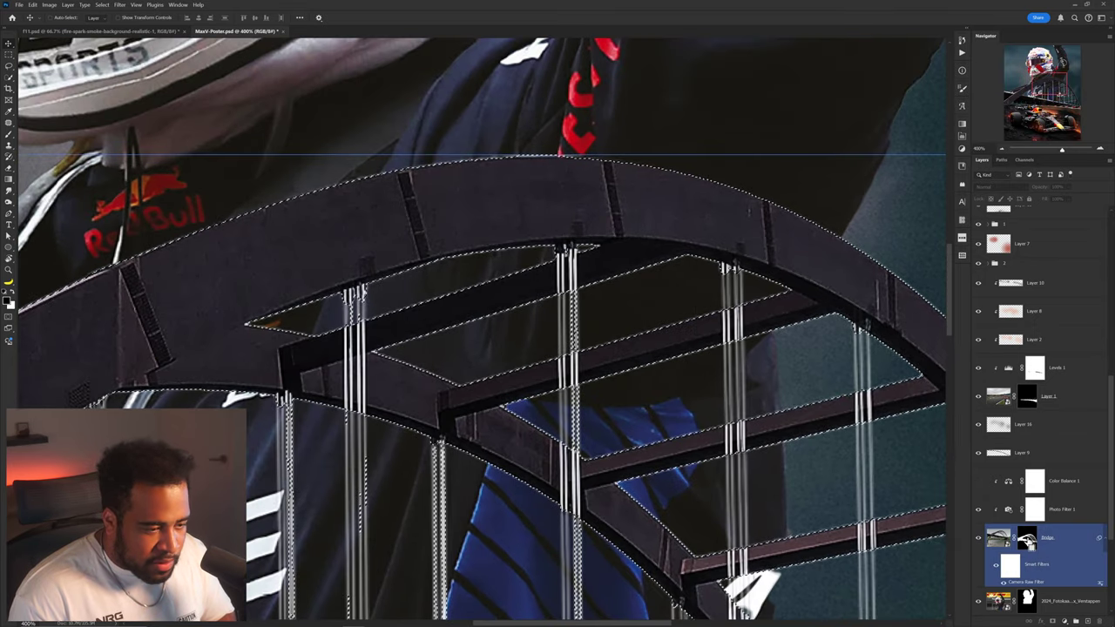
pyautogui.hotkey('ctrl', 'alt', 'r')
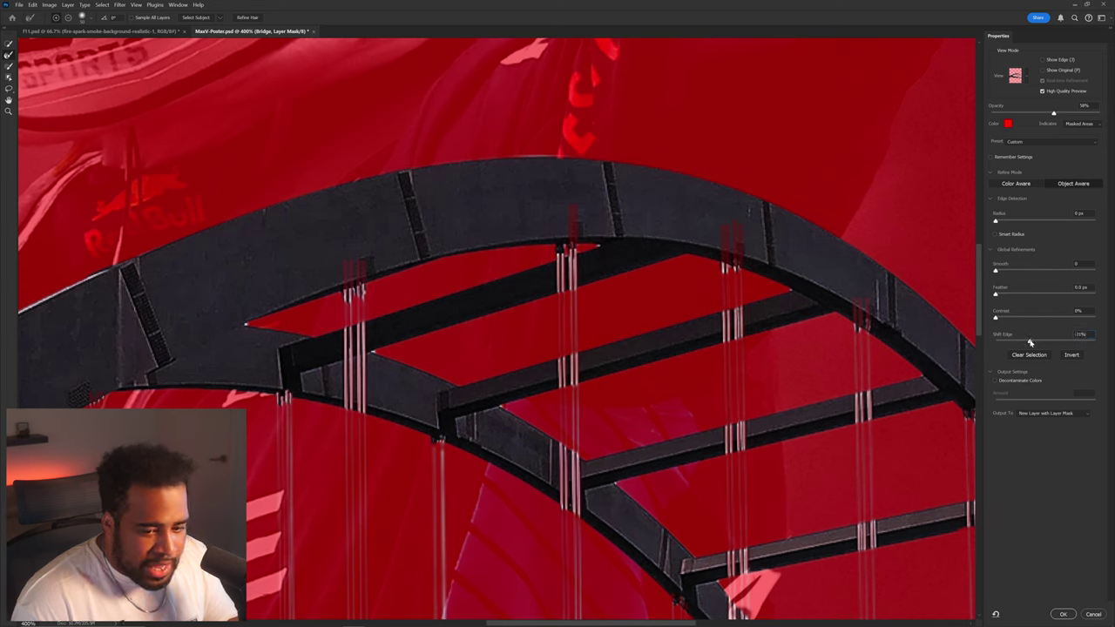
pyautogui.moveTo(1031, 342); pyautogui.dragTo(1002, 340)
pyautogui.click(1061, 614)
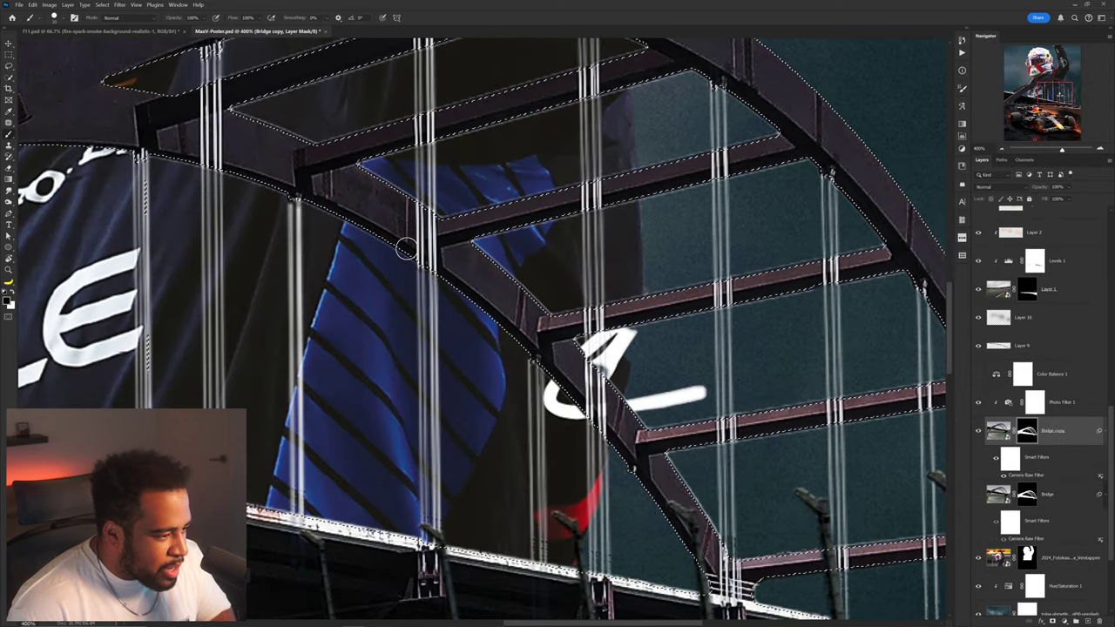
# Paint along the arch's inner edges on the Bridge copy mask within the selection, and deselect
pyautogui.moveTo(318, 207); pyautogui.dragTo(517, 319)
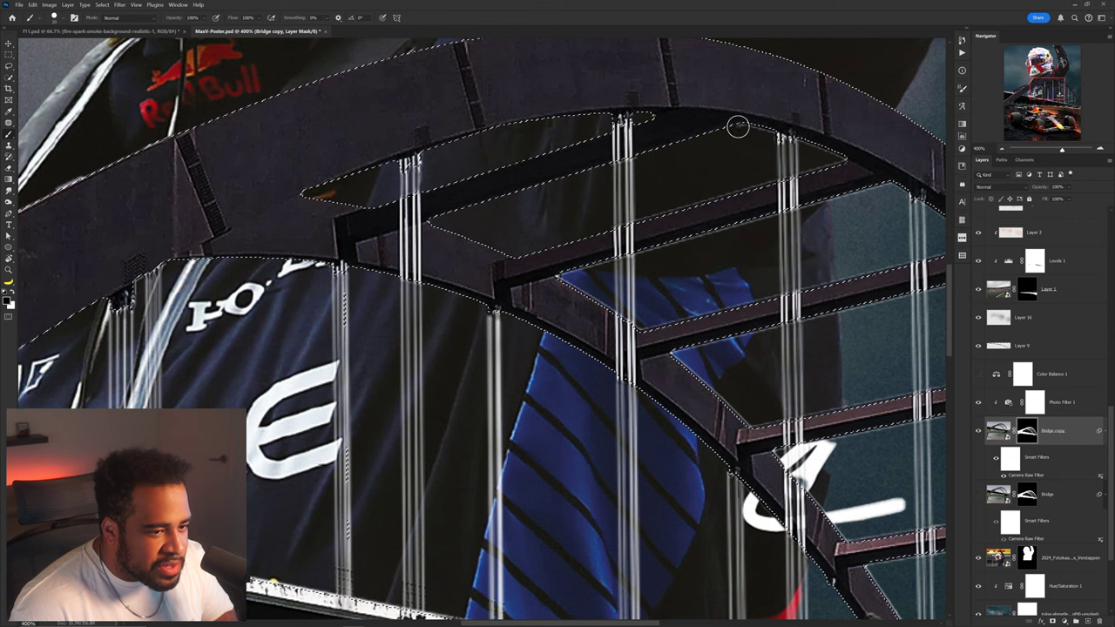
pyautogui.hotkey('ctrl', 'd')
pyautogui.hotkey('ctrl', '0')
pyautogui.press('v')
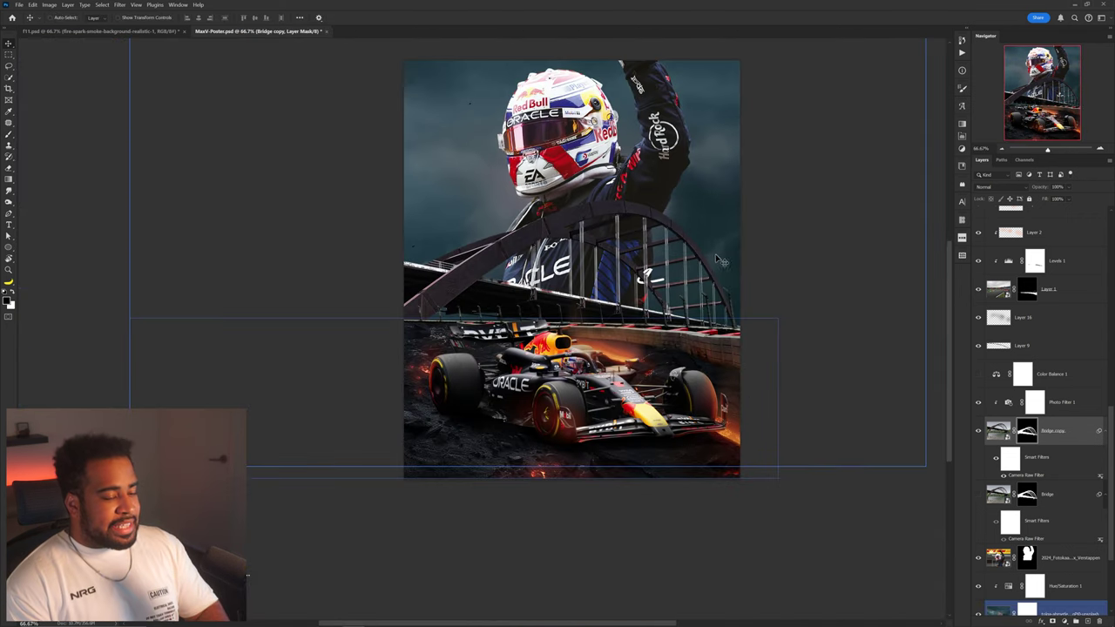
# Try a Generative Fill over the selected vertical bridge cables with the prompt "bridge connecting lines" and preview its second variation
pyautogui.scroll(4, 623, 254)
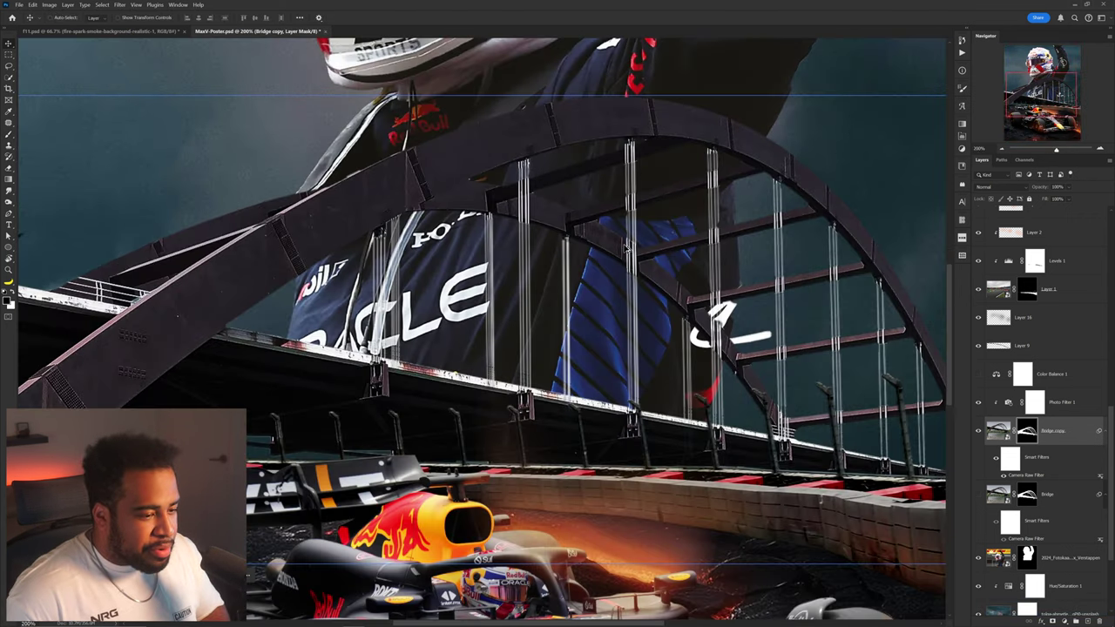
pyautogui.scroll(-4, 642, 253)
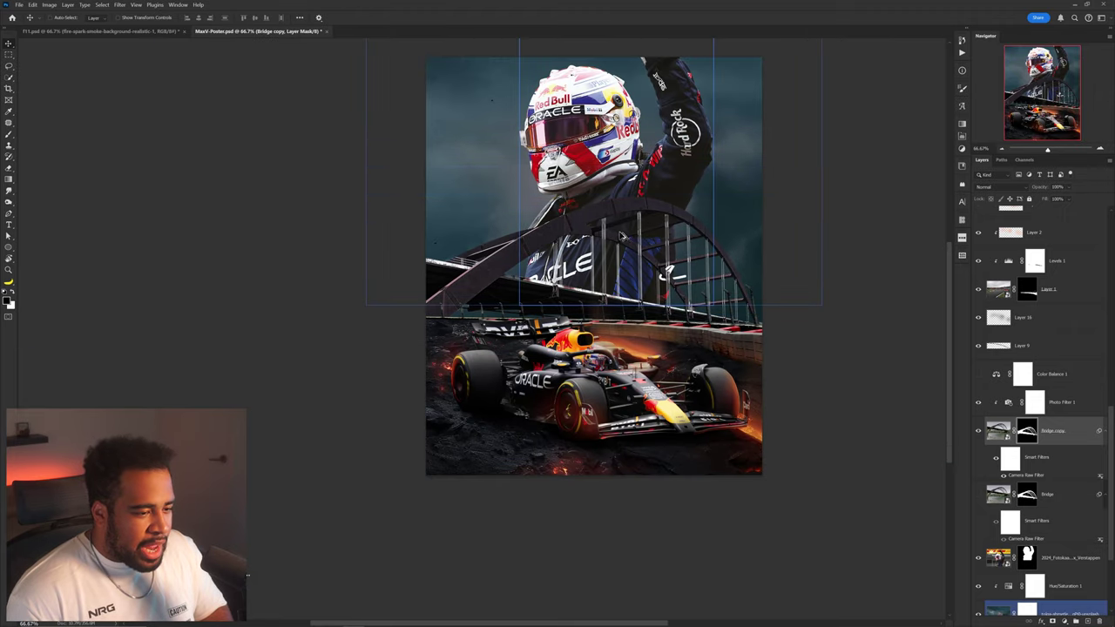
pyautogui.click(642, 243)
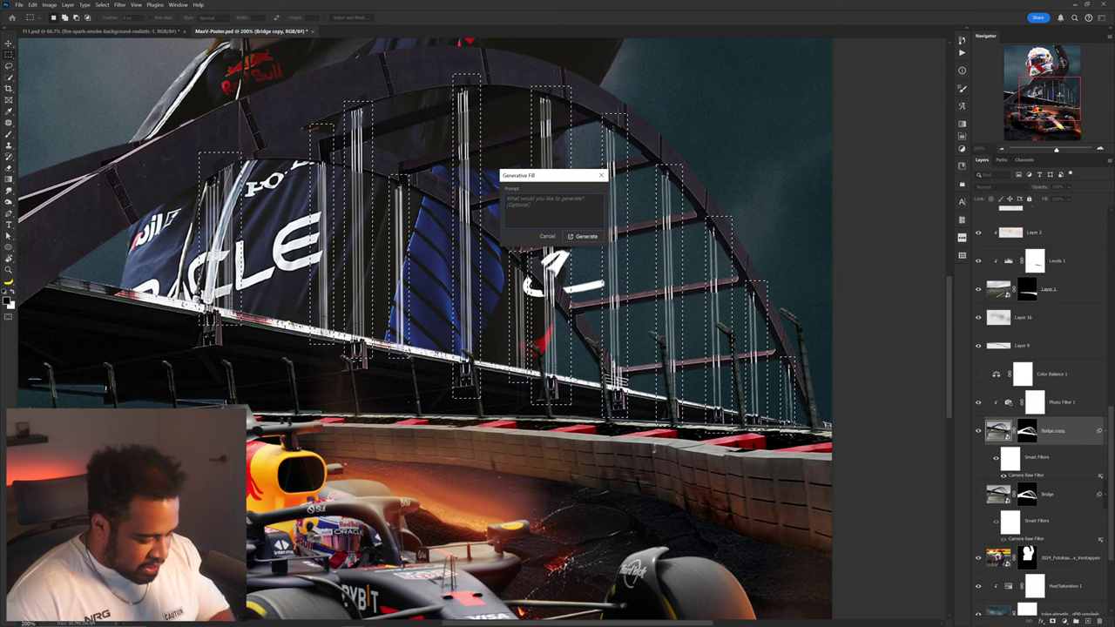
pyautogui.write('bridge connecting lines')
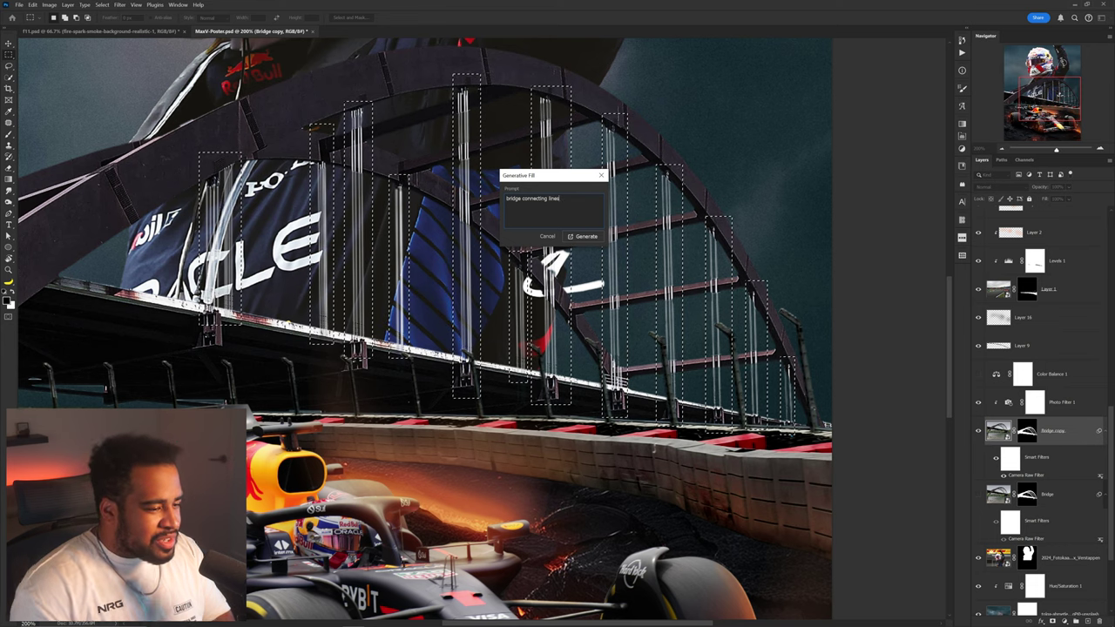
pyautogui.press('Return')
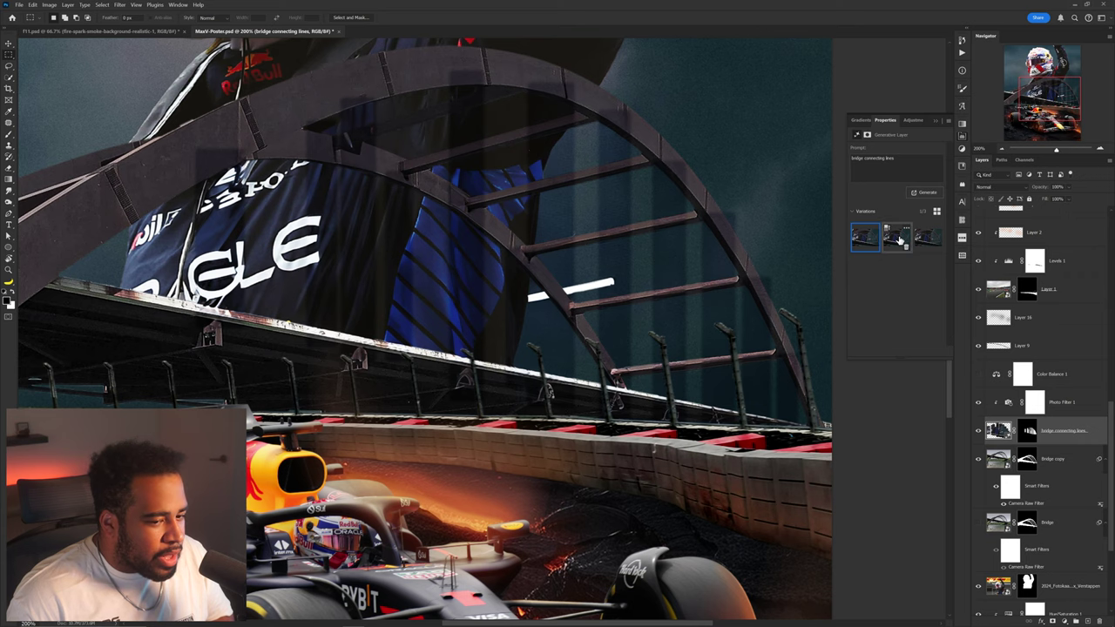
pyautogui.click(901, 241)
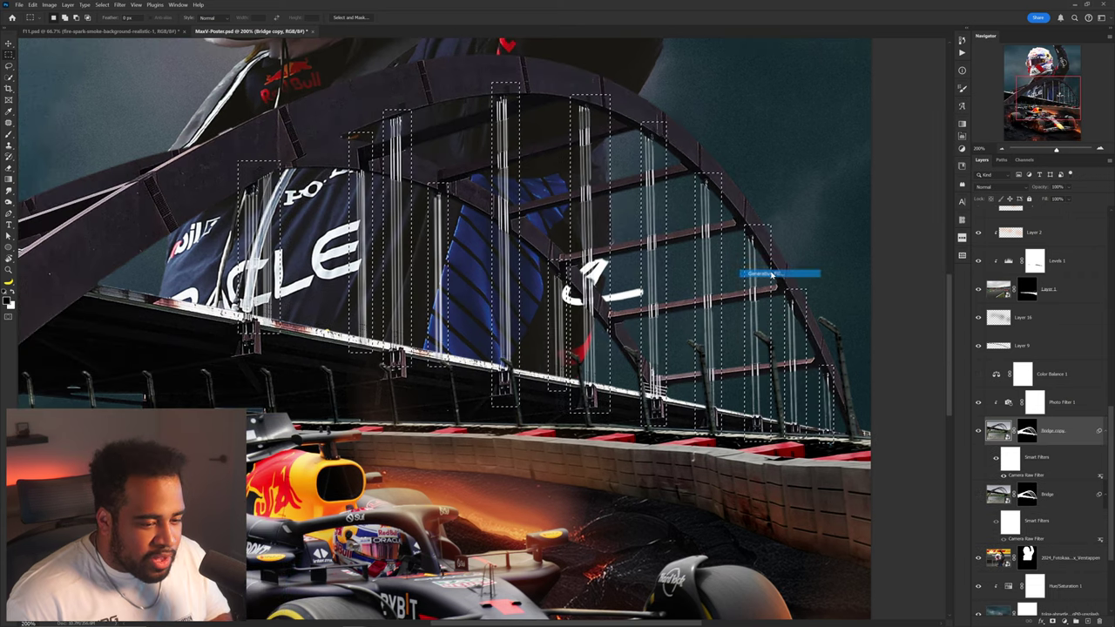
# Try a Generative Fill over the selected bridge cables with the prompt "bridge wires"
pyautogui.click(769, 274)
pyautogui.write('bridge wires')
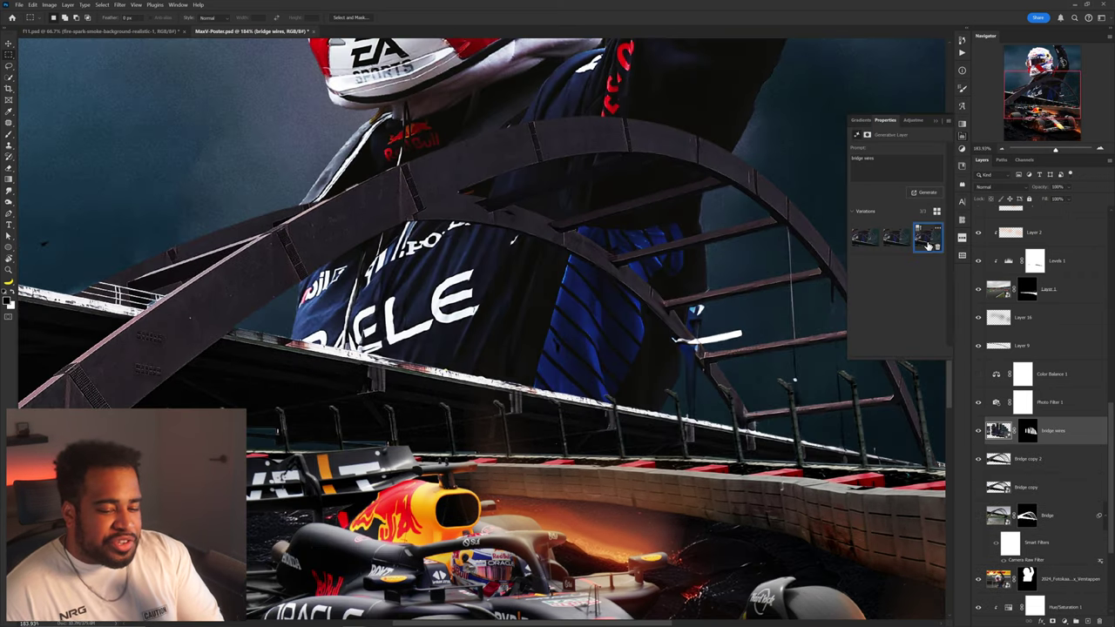
pyautogui.moveTo(788, 226); pyautogui.dragTo(789, 228)
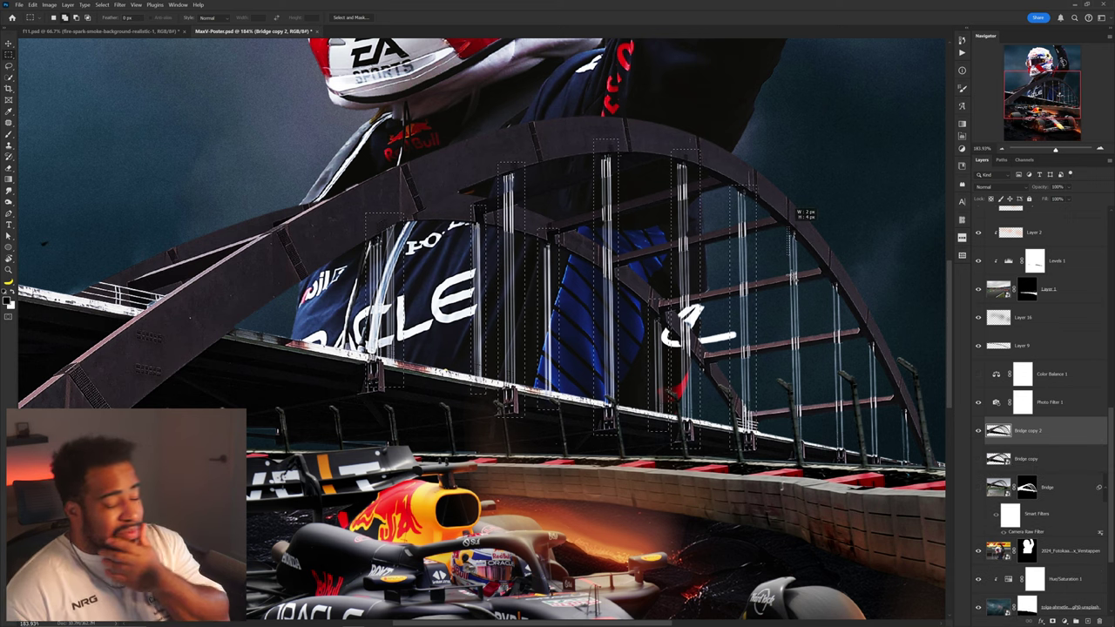
pyautogui.rightClick(808, 336)
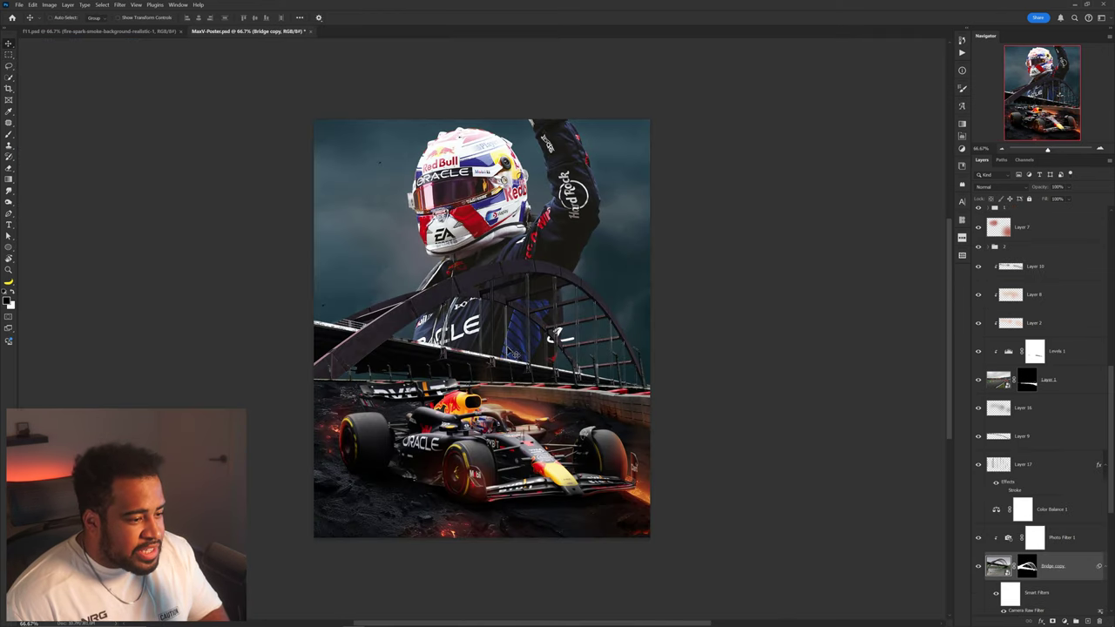
# Shift the cable lines on Layer 17 horizontally by 1 px to align them with the bridge's cables
pyautogui.scroll(2, 523, 345)
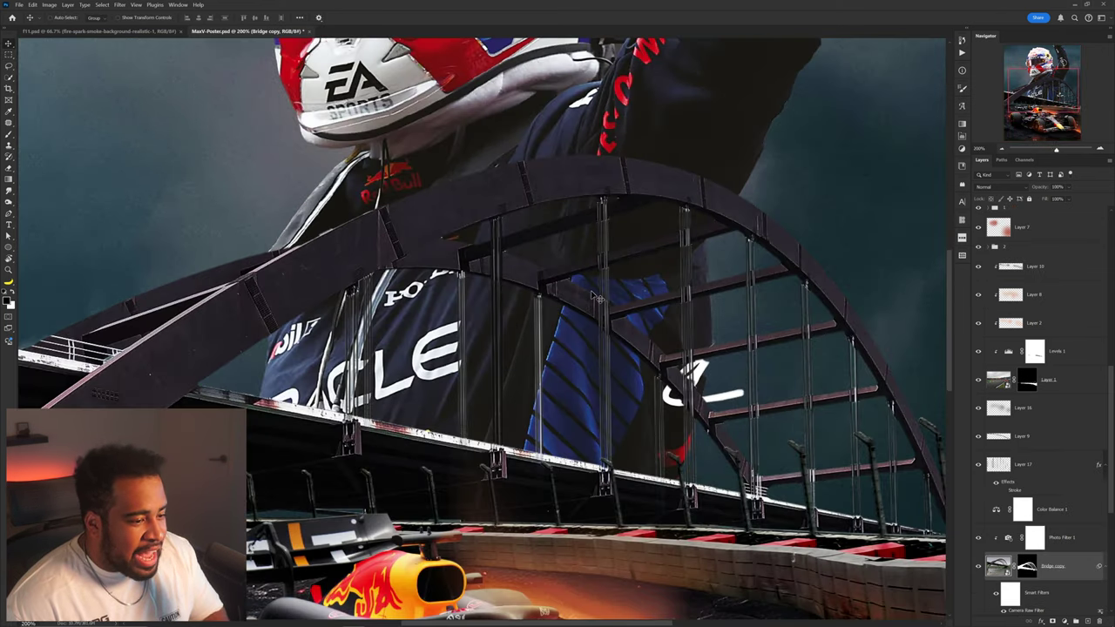
pyautogui.scroll(5, 603, 294)
pyautogui.scroll(3, 619, 291)
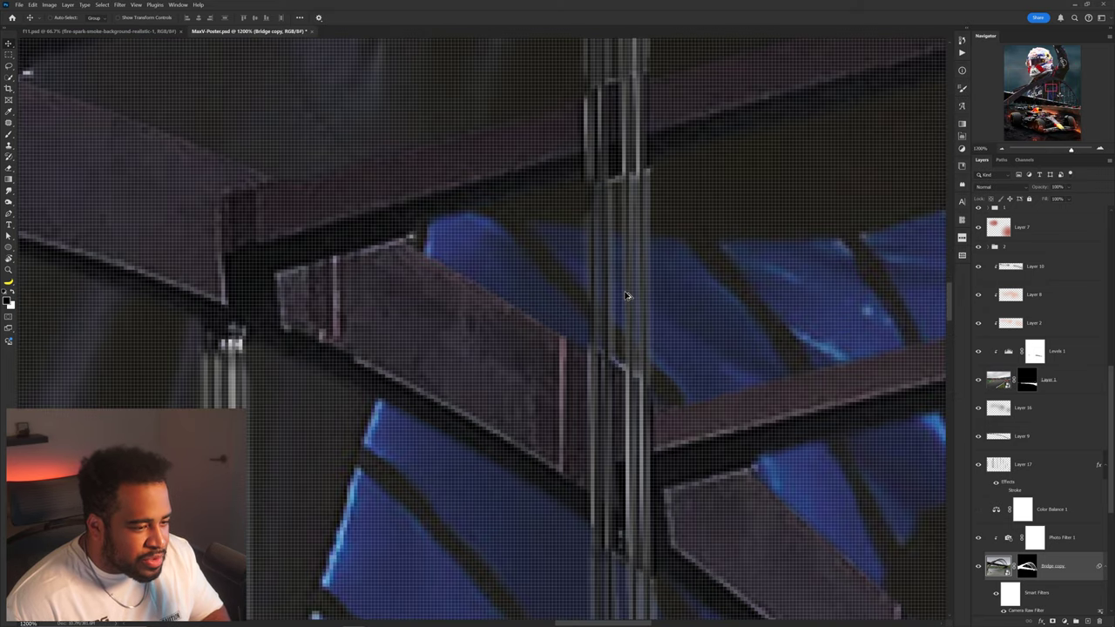
pyautogui.click(1030, 455)
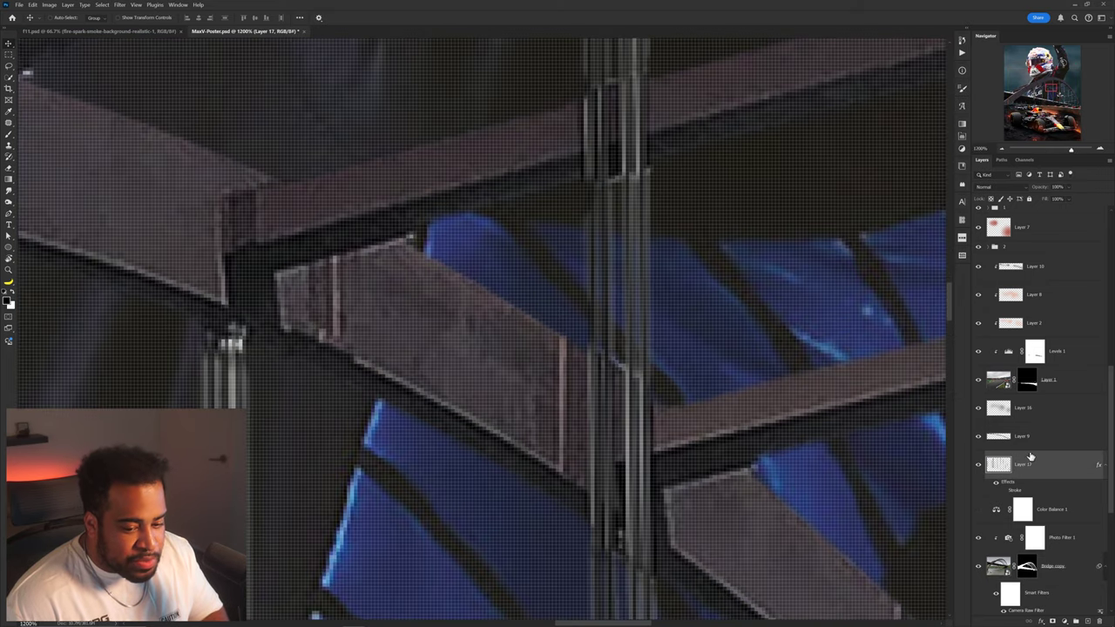
pyautogui.moveTo(622, 307); pyautogui.dragTo(626, 306)
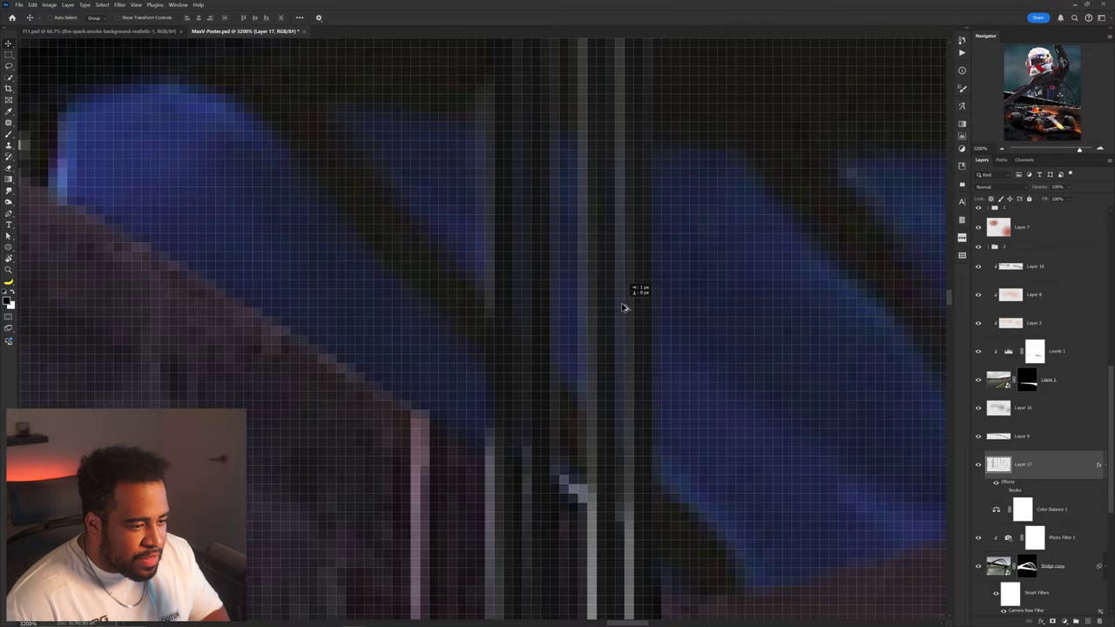
pyautogui.scroll(-10, 626, 307)
pyautogui.moveTo(786, 404); pyautogui.dragTo(818, 312)
pyautogui.keyDown('ctrl'); pyautogui.click(809, 307); pyautogui.keyUp('ctrl')
# Examine the cables in the original bridge photo in F11.psd and compare them with the whole poster
pyautogui.scroll(10, 809, 306)
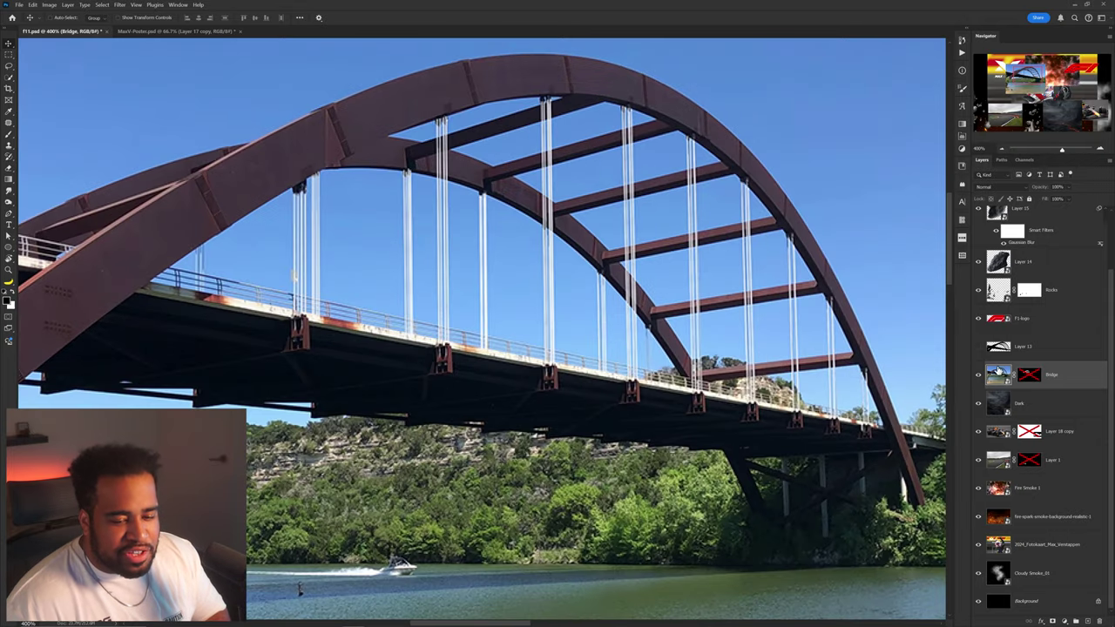
pyautogui.doubleClick(999, 374)
pyautogui.scroll(-4, 716, 319)
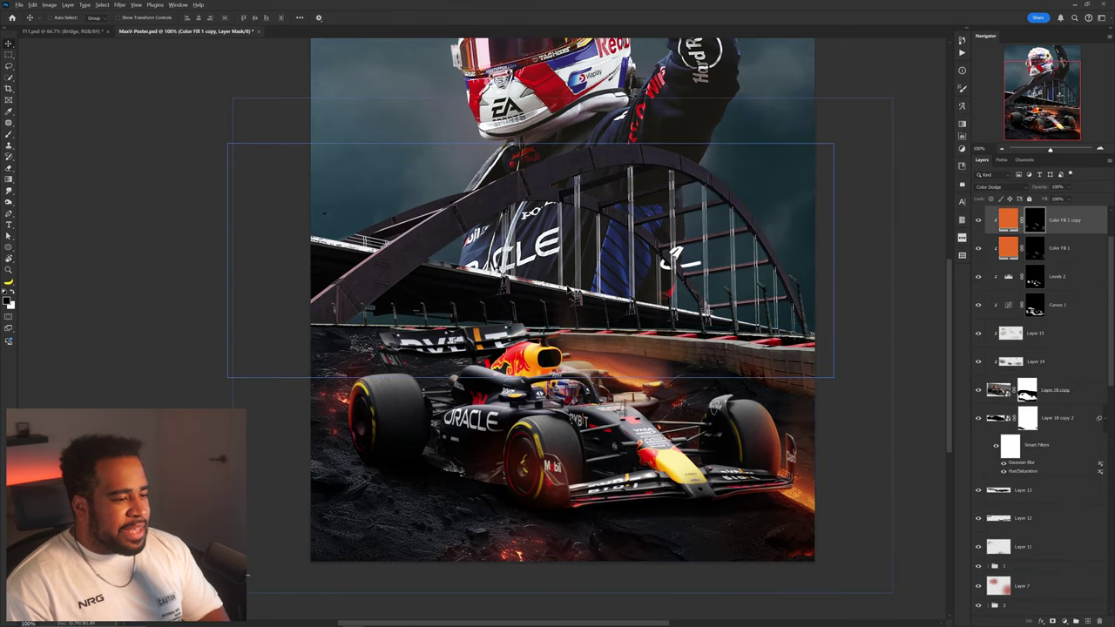
pyautogui.hotkey('ctrl', '0')
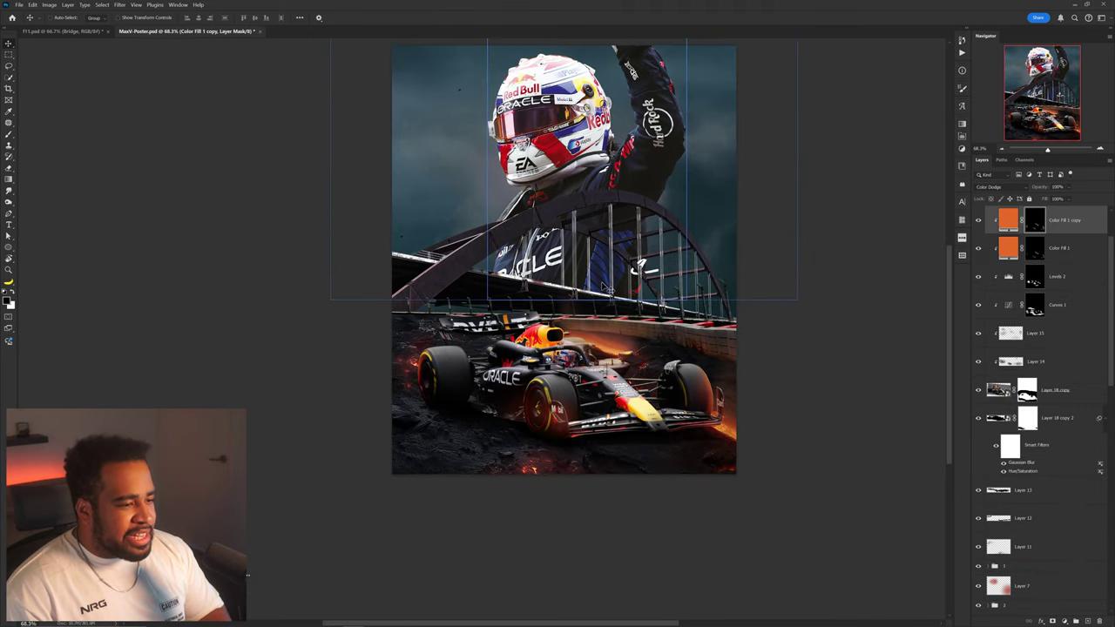
# Bring the F1 logo from F11.psd into the poster, scale it down and turn it white with Hue/Saturation
pyautogui.click(88, 31)
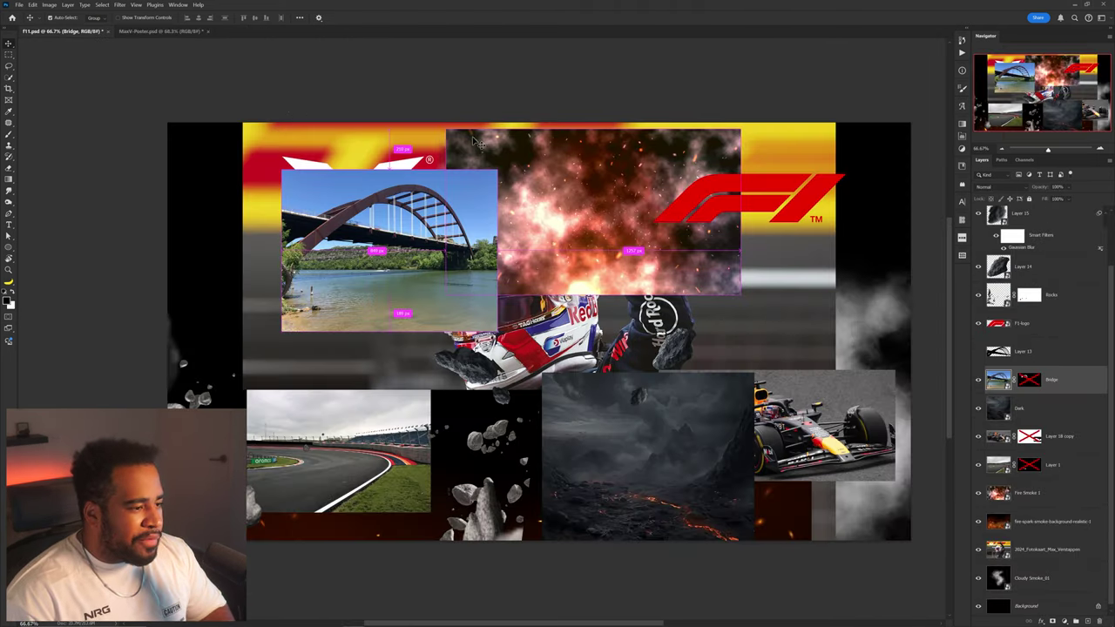
pyautogui.moveTo(751, 180); pyautogui.dragTo(463, 219)
pyautogui.hotkey('ctrl', 't')
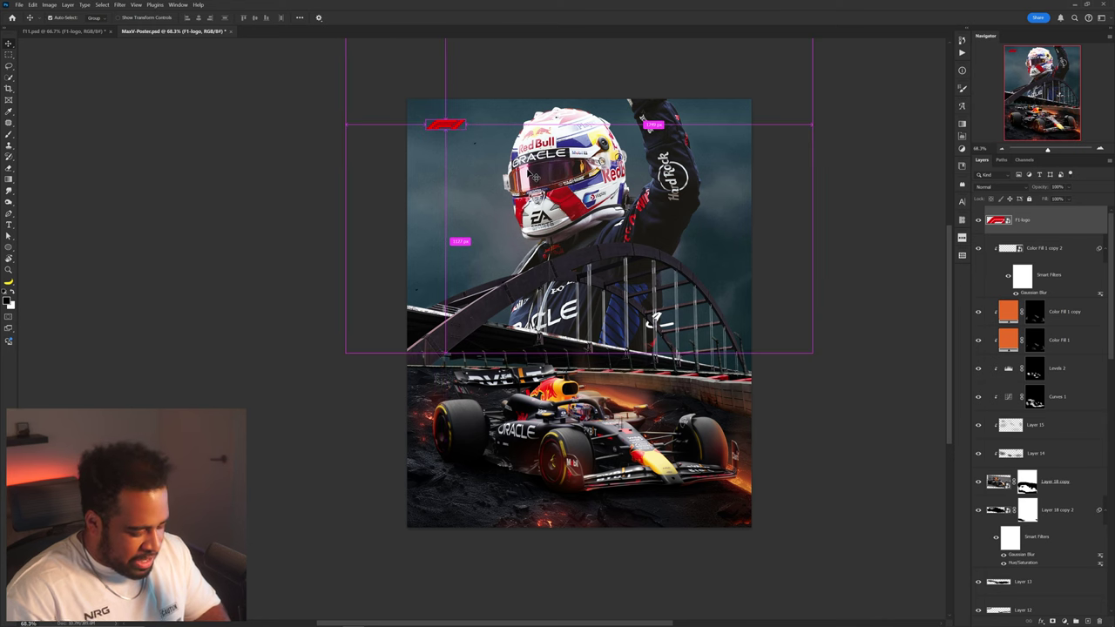
pyautogui.press('Return')
pyautogui.hotkey('ctrl', 'u')
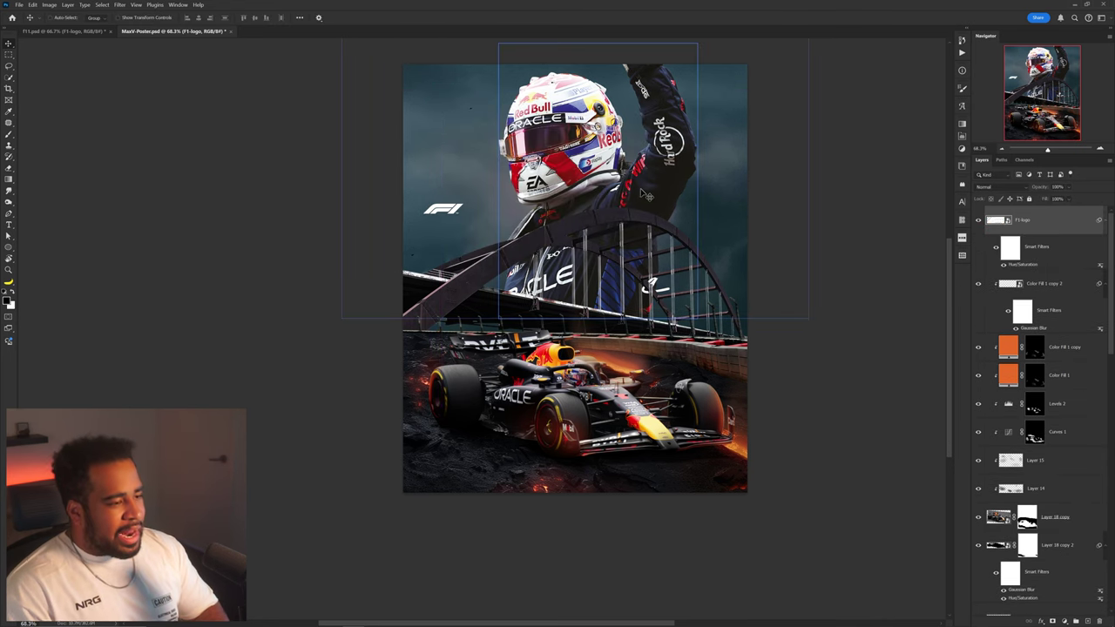
# Enlarge the white F1 logo to nearly the poster's width and place its layer below the driver layer
pyautogui.moveTo(599, 207); pyautogui.dragTo(610, 190)
pyautogui.moveTo(1000, 233); pyautogui.dragTo(1008, 523)
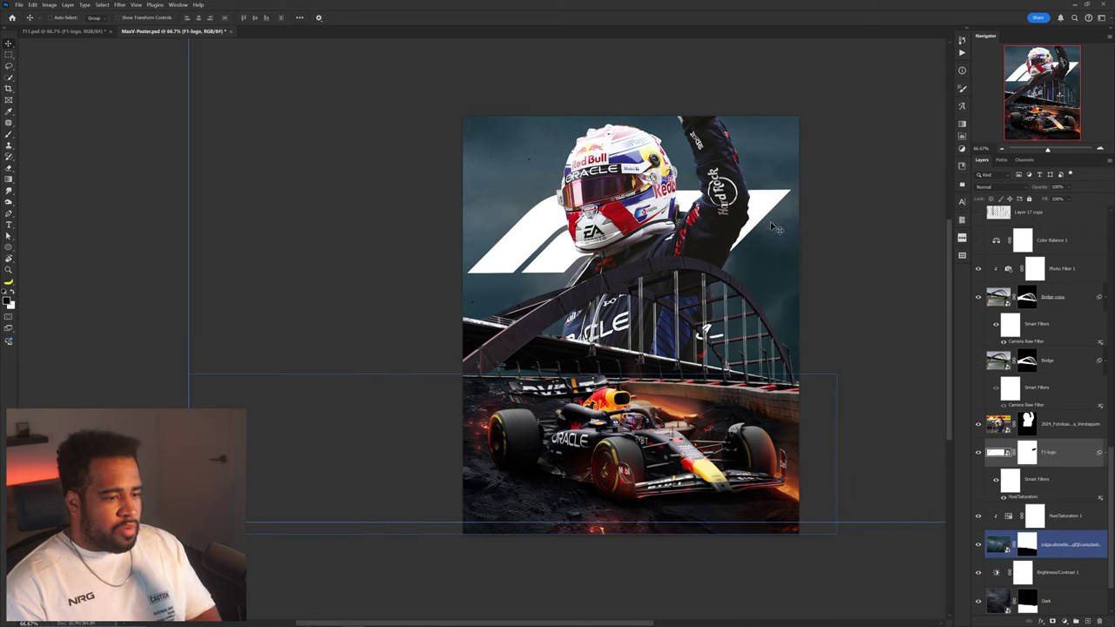
pyautogui.moveTo(772, 230); pyautogui.dragTo(770, 260)
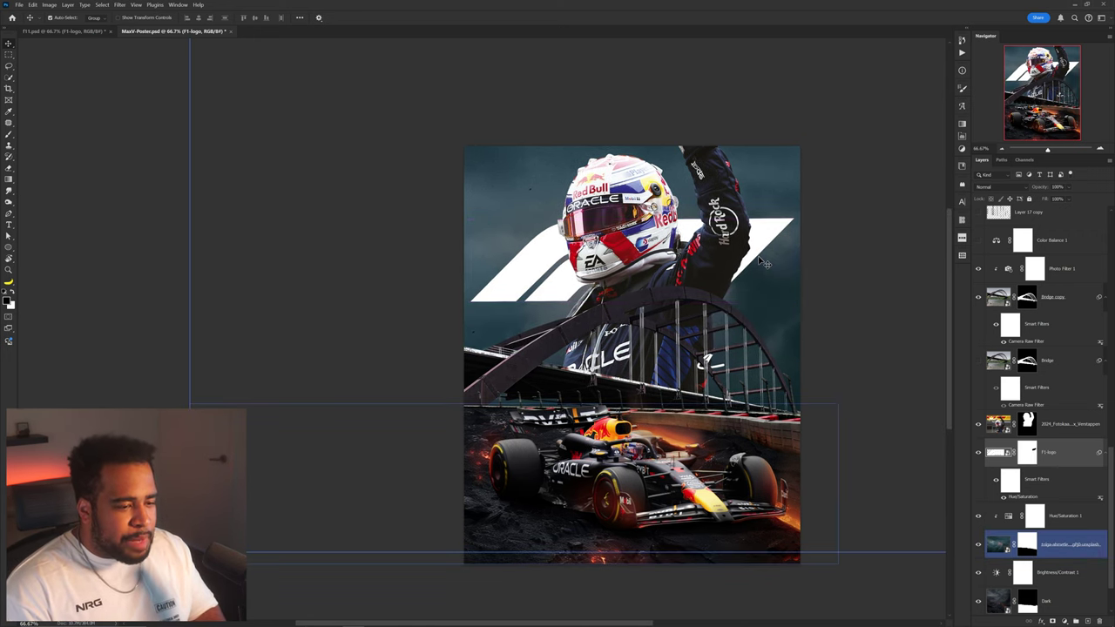
# Set the large F1 logo's blend mode to Overlay and lower its opacity to about 43%
pyautogui.click(1054, 297)
pyautogui.click(993, 186)
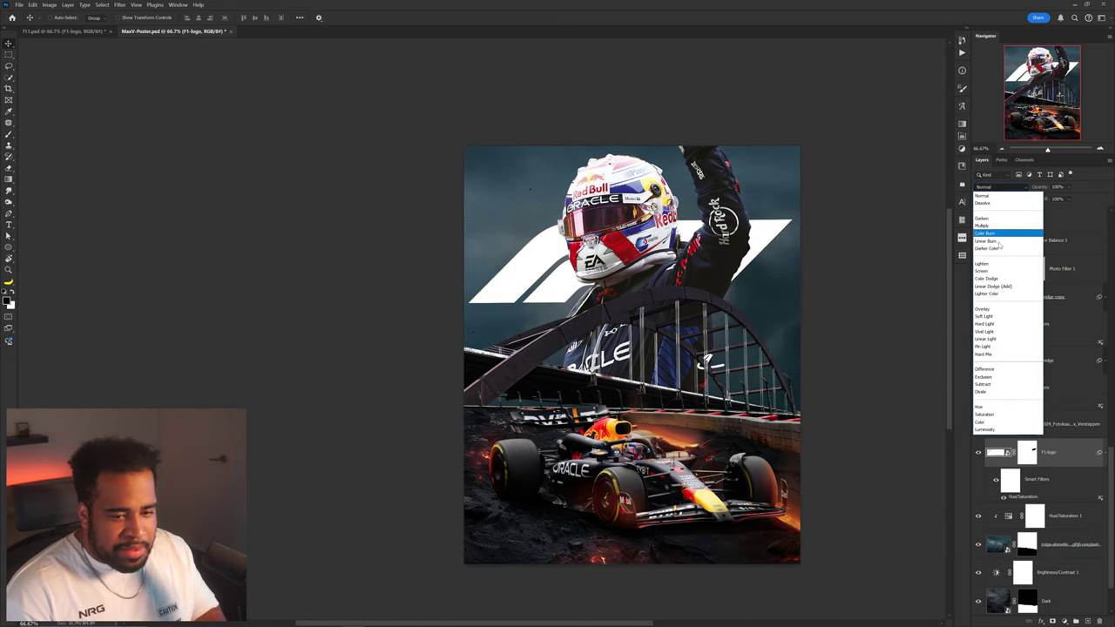
pyautogui.click(985, 309)
pyautogui.moveTo(1083, 197); pyautogui.dragTo(1067, 198)
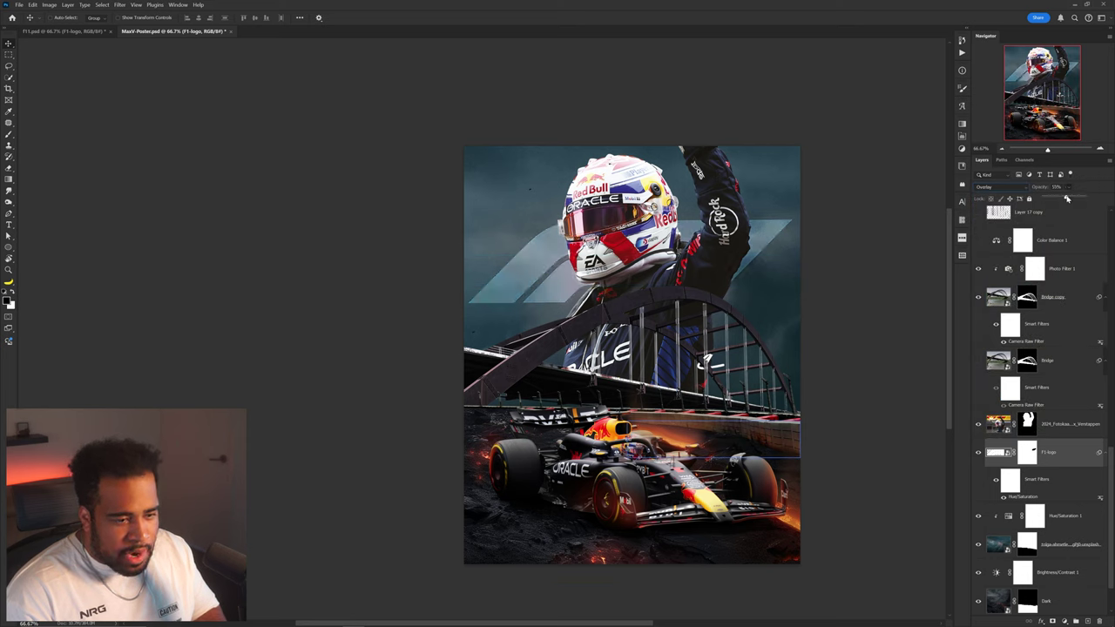
# Duplicate the F1 logo as a small, solid white Normal-mode copy in the poster's upper-left corner
pyautogui.moveTo(793, 263); pyautogui.dragTo(512, 265)
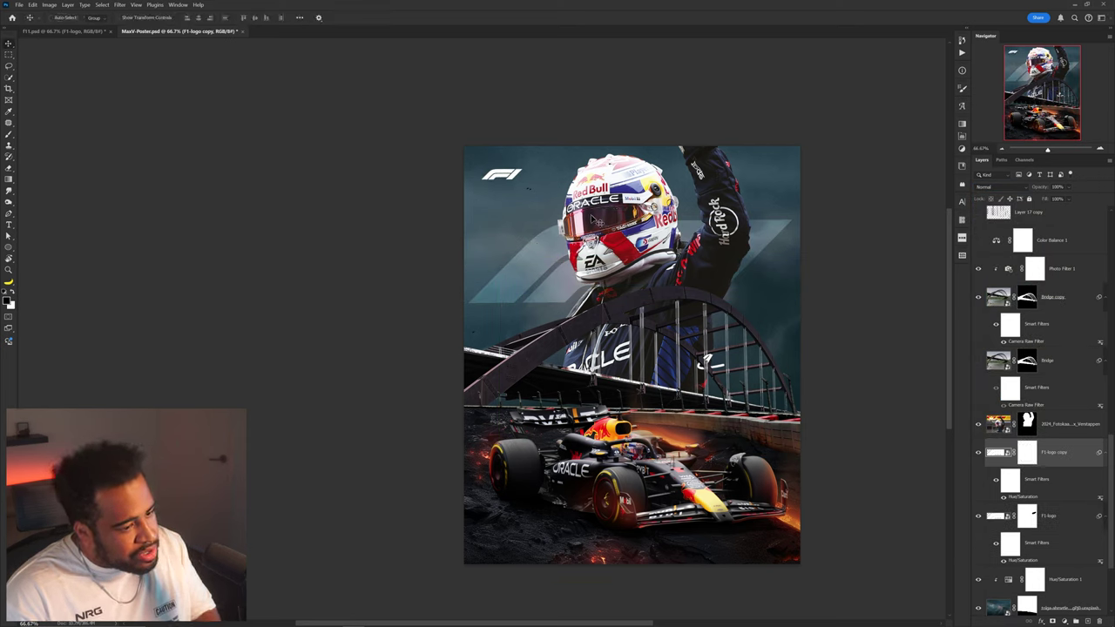
pyautogui.scroll(1, 515, 183)
pyautogui.scroll(-2, 495, 172)
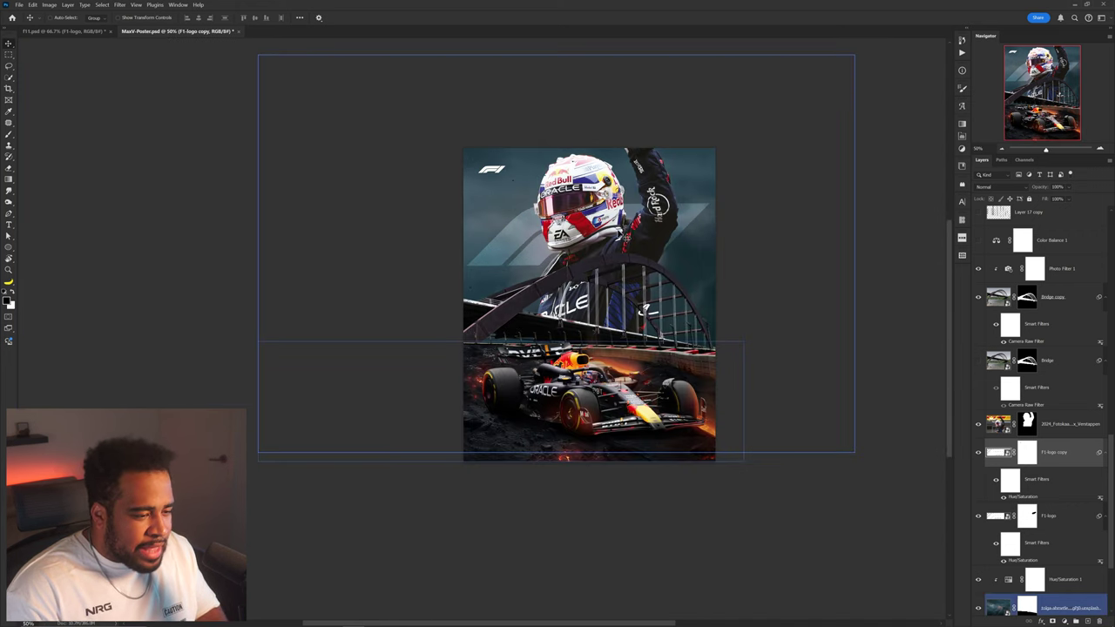
pyautogui.scroll(-2, 724, 252)
pyautogui.moveTo(795, 252); pyautogui.dragTo(792, 284)
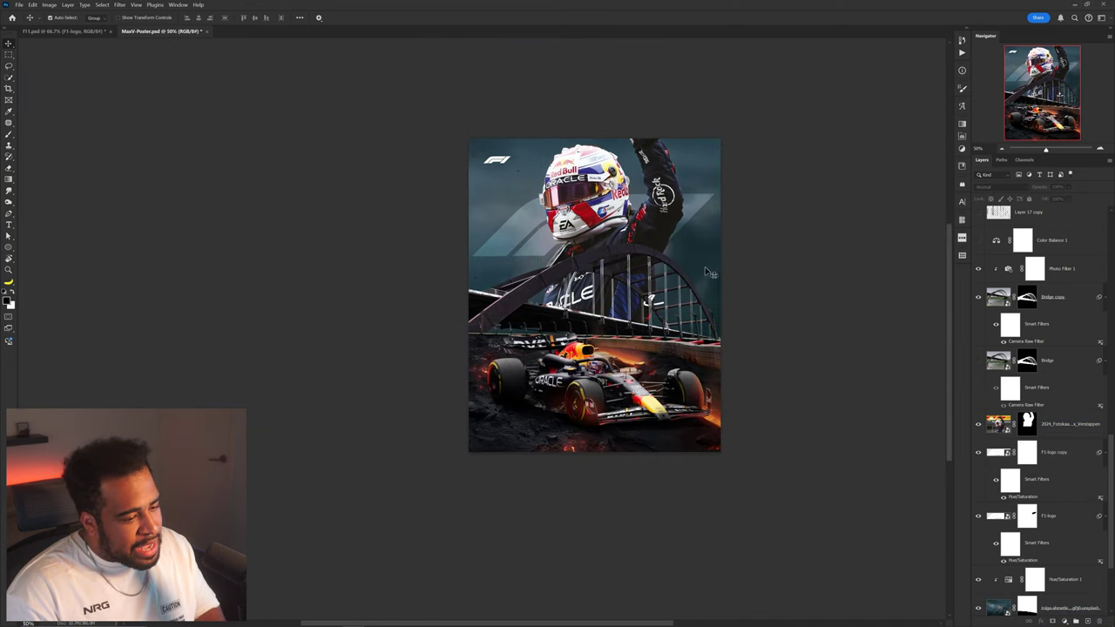
pyautogui.scroll(1, 582, 271)
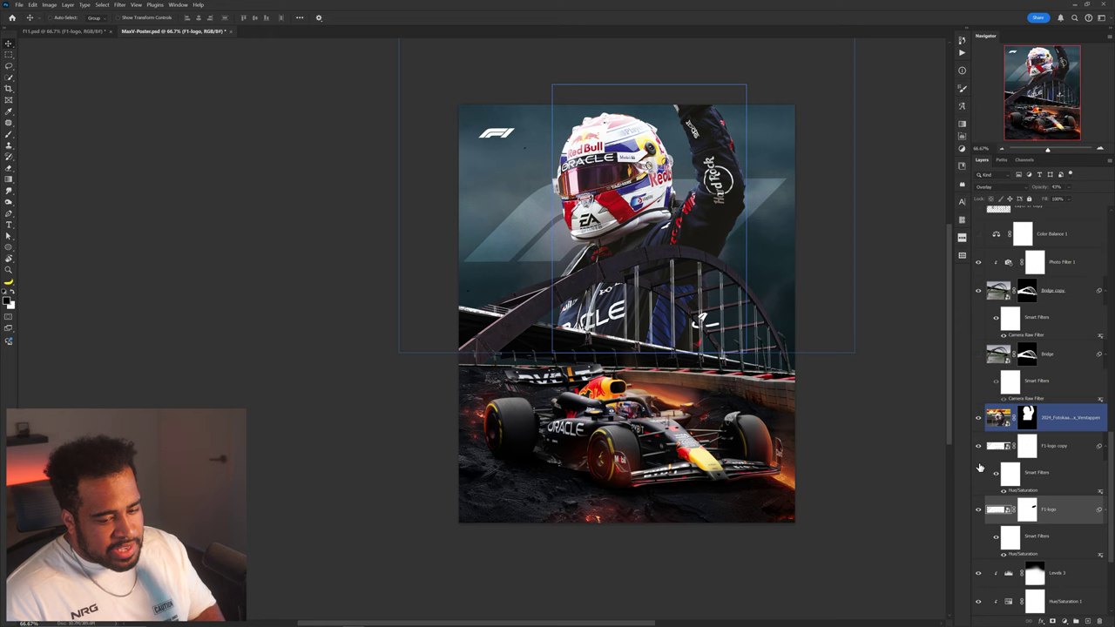
# Brush the Fire Smoke 1 layer mask around the rear wheel to shape the fiery smoke there
pyautogui.click(919, 475)
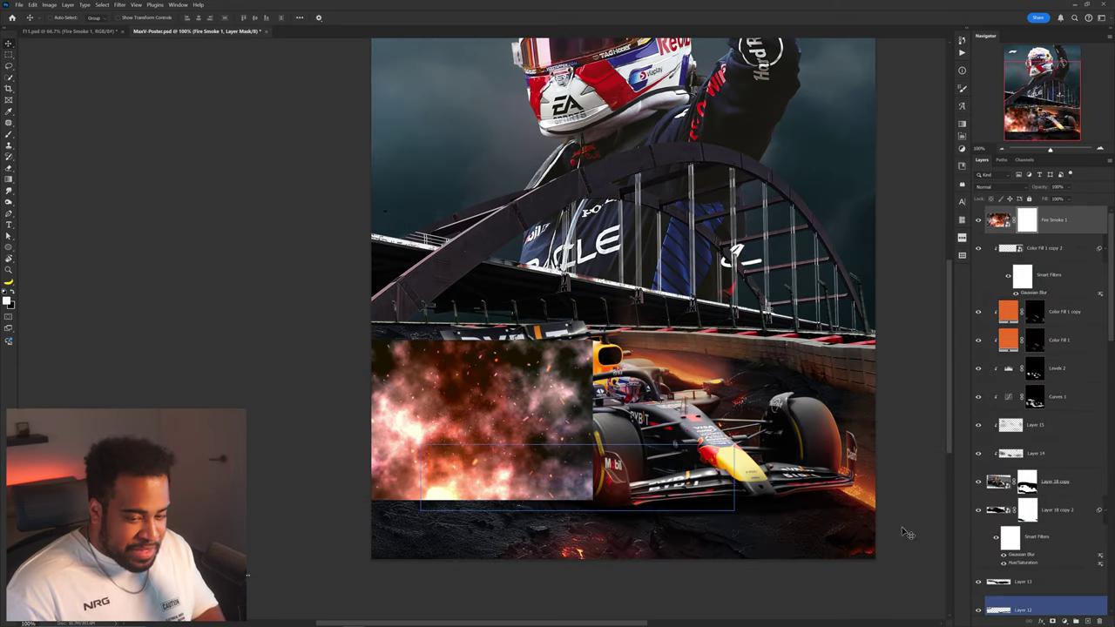
pyautogui.press('b')
pyautogui.moveTo(550, 384); pyautogui.dragTo(568, 384)
pyautogui.moveTo(481, 362); pyautogui.dragTo(476, 359)
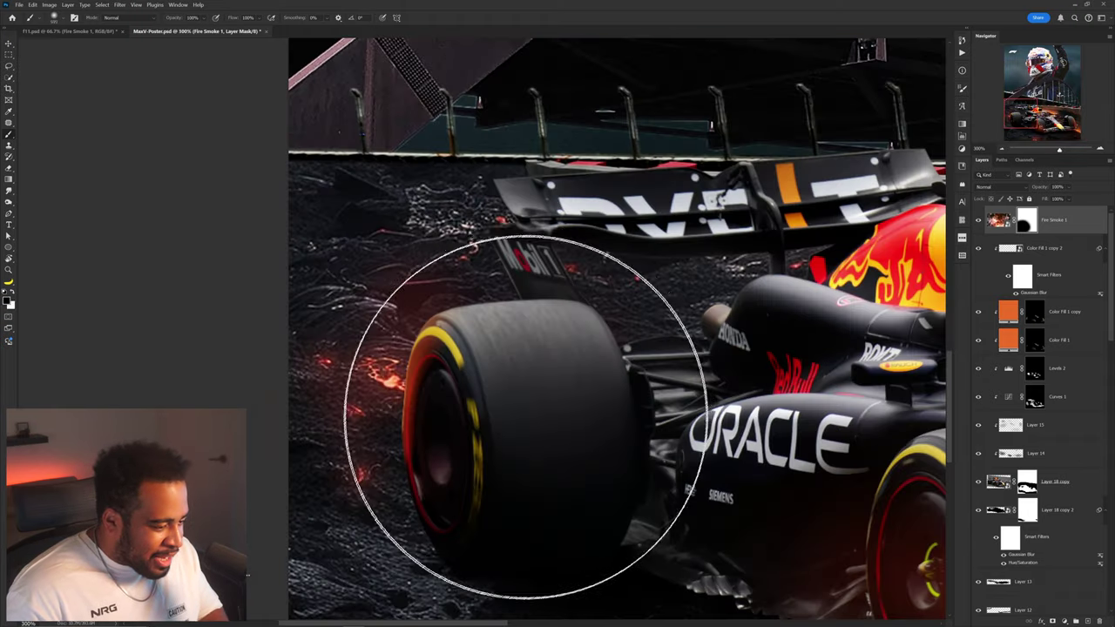
pyautogui.press('x')
pyautogui.click(527, 416)
pyautogui.moveTo(566, 414)
pyautogui.mouseDown()
pyautogui.moveTo(496, 413)
pyautogui.moveTo(525, 397)
pyautogui.moveTo(526, 333)
pyautogui.mouseUp()
pyautogui.scroll(-3, 521, 427)
pyautogui.scroll(3, 525, 333)
pyautogui.moveTo(510, 183); pyautogui.dragTo(495, 177)
# Move the Fire Smoke 1 overlay to the front wheel and mask it down to wisps around and behind the tyre
pyautogui.moveTo(340, 202)
pyautogui.mouseDown()
pyautogui.moveTo(390, 223)
pyautogui.moveTo(652, 273)
pyautogui.moveTo(643, 269)
pyautogui.mouseUp()
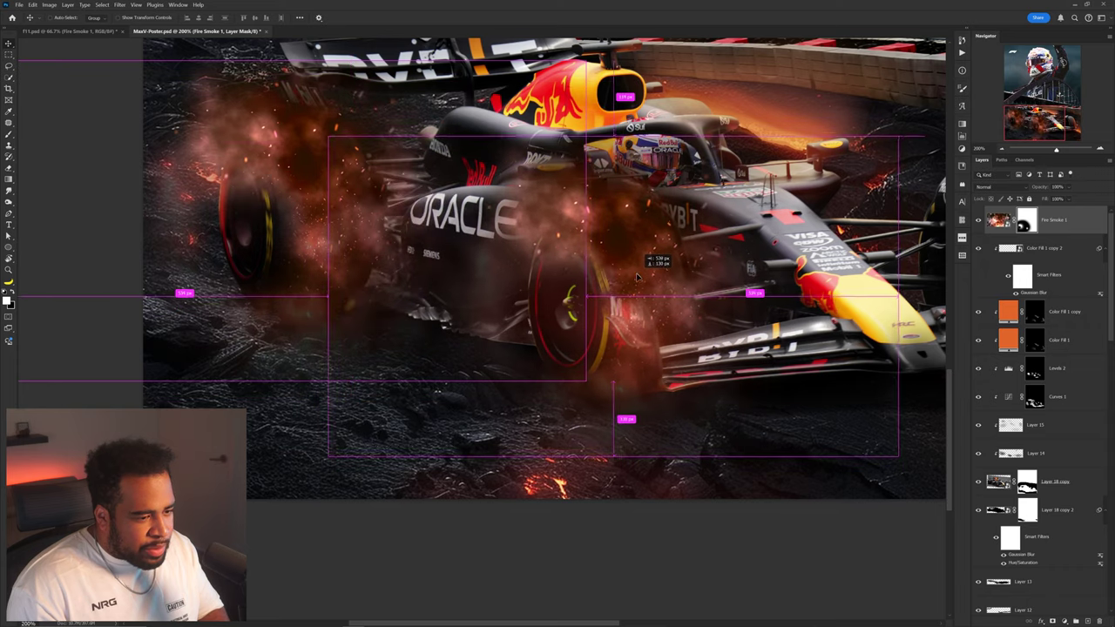
pyautogui.scroll(-3, 642, 268)
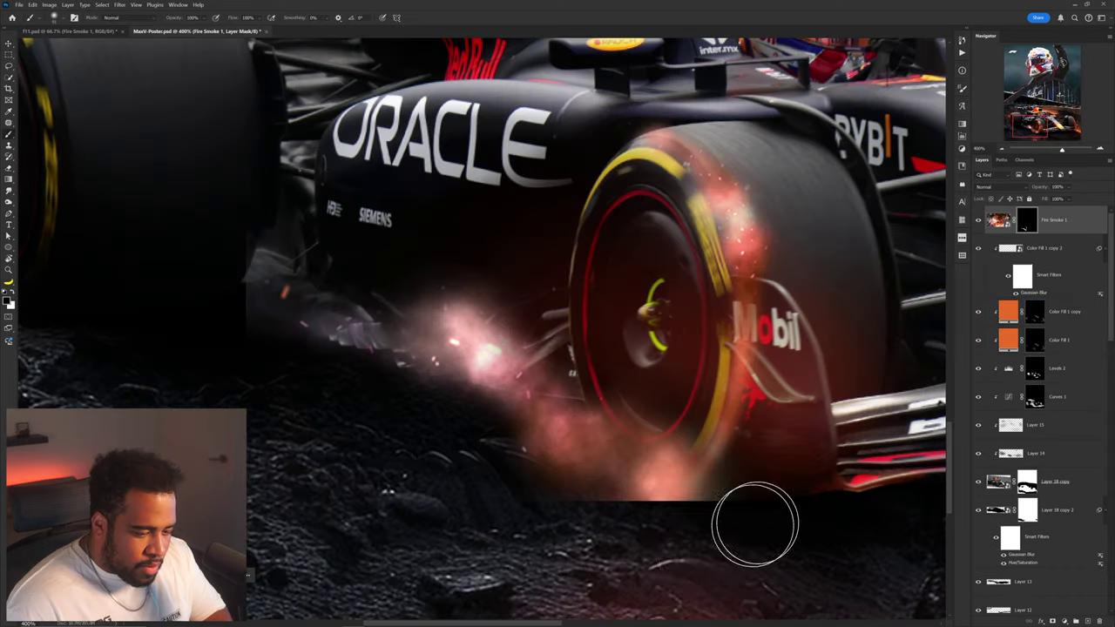
pyautogui.moveTo(755, 523); pyautogui.dragTo(636, 554)
pyautogui.scroll(-5, 746, 503)
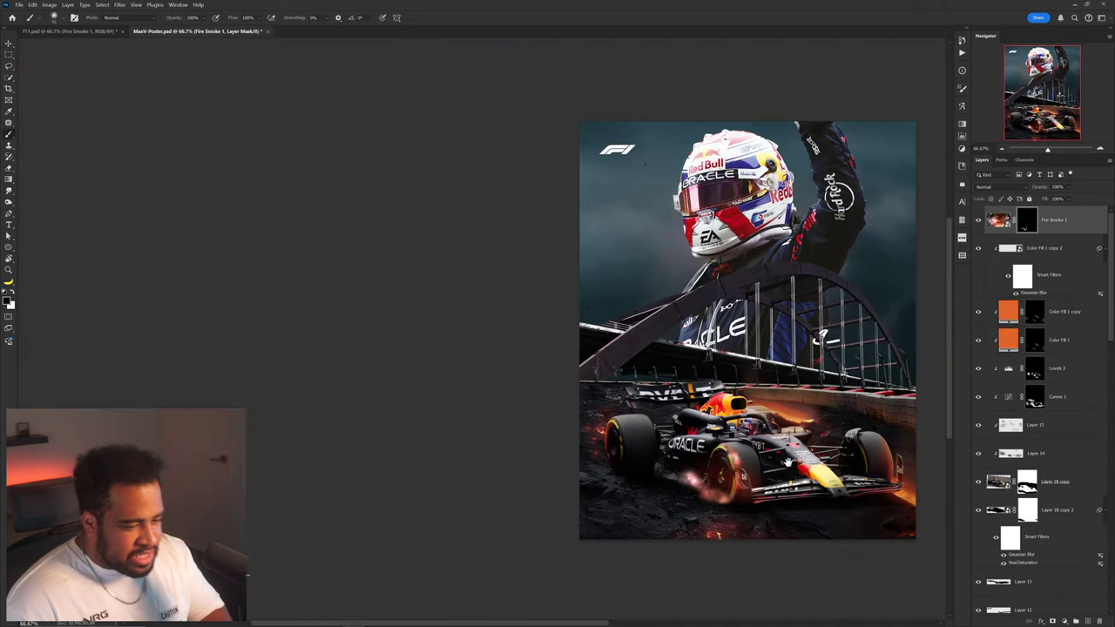
pyautogui.scroll(1, 704, 397)
pyautogui.scroll(2, 591, 421)
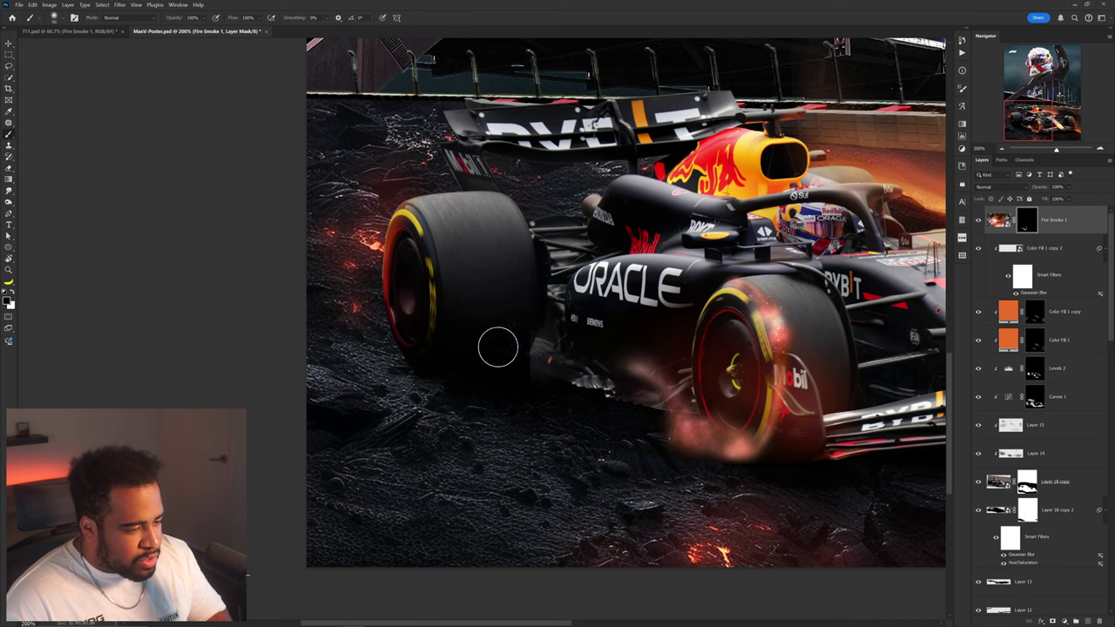
pyautogui.hotkey('ctrl', 'z')
pyautogui.press('v')
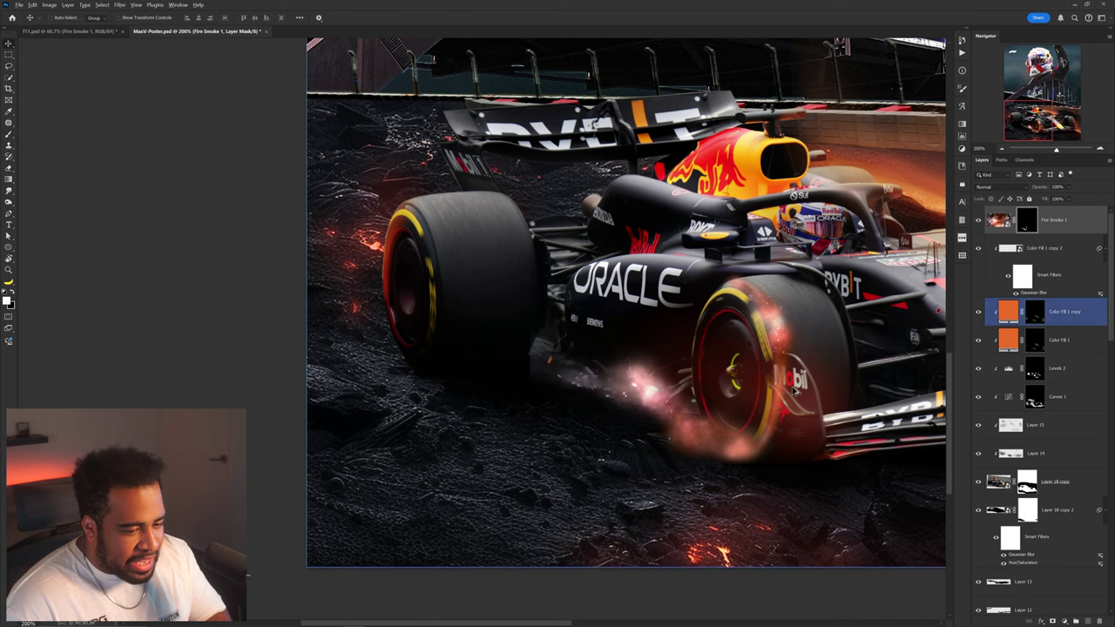
# Duplicate the Fire Smoke 1 layer, delete the copy's mask, and position and re-mask it as a trail from the rear wheel
pyautogui.moveTo(749, 375); pyautogui.dragTo(520, 288)
pyautogui.rightClick(1030, 223)
pyautogui.click(1037, 237)
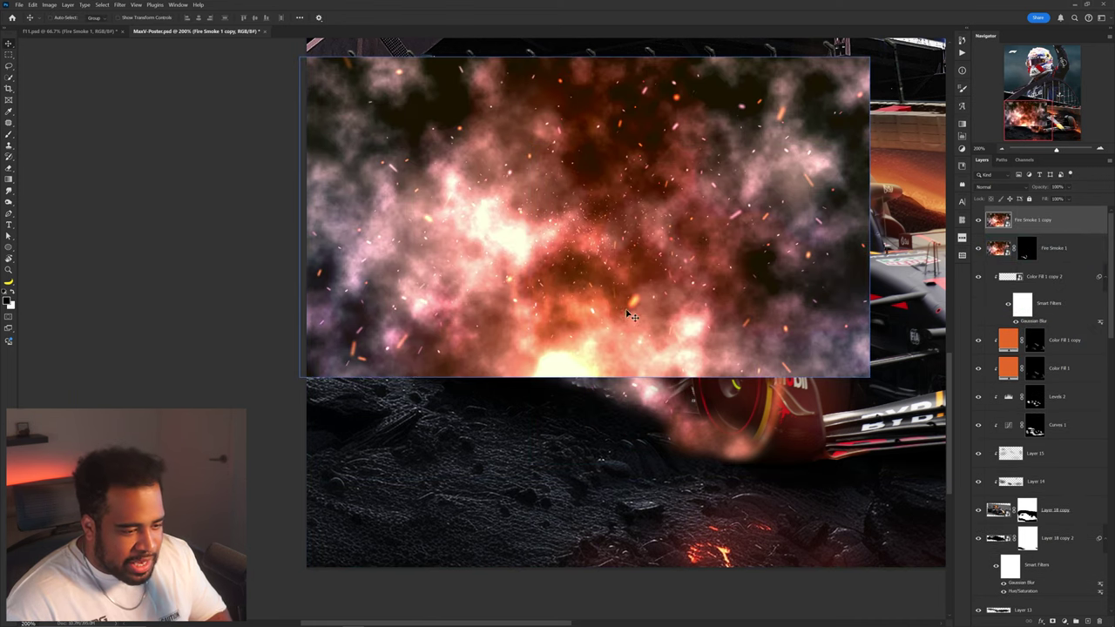
pyautogui.moveTo(630, 300); pyautogui.dragTo(565, 424)
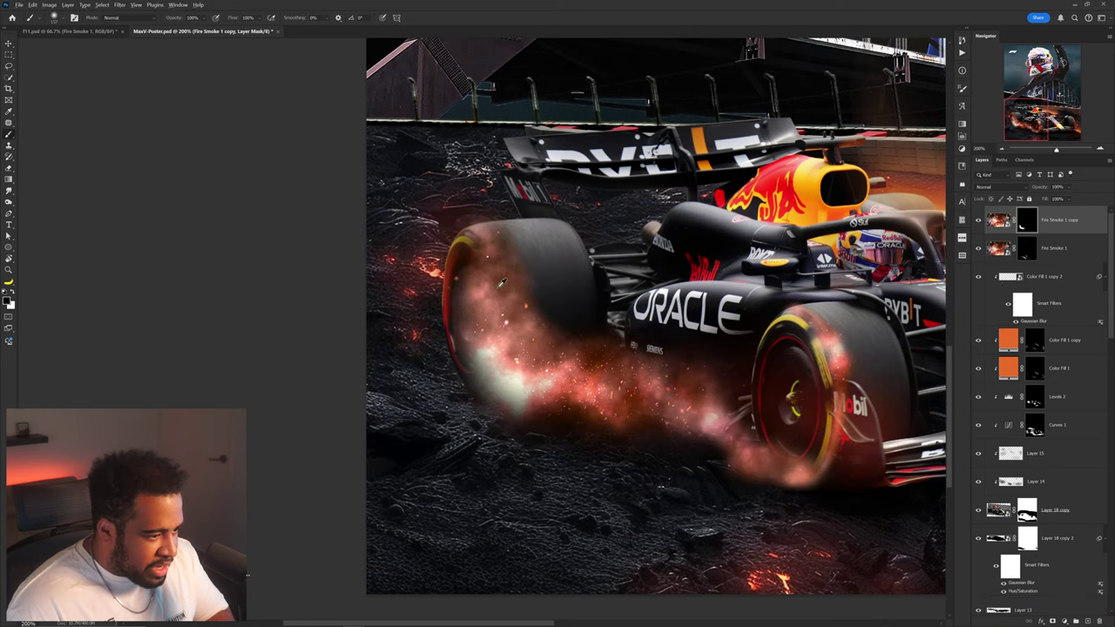
pyautogui.scroll(2, 467, 257)
pyautogui.moveTo(468, 255); pyautogui.dragTo(473, 442)
# Scale the fire-flame-overlay-3 image to about 30%, rotate it over the car and set its blend mode to Screen
pyautogui.hotkey('ctrl', '0')
pyautogui.scroll(1, 677, 313)
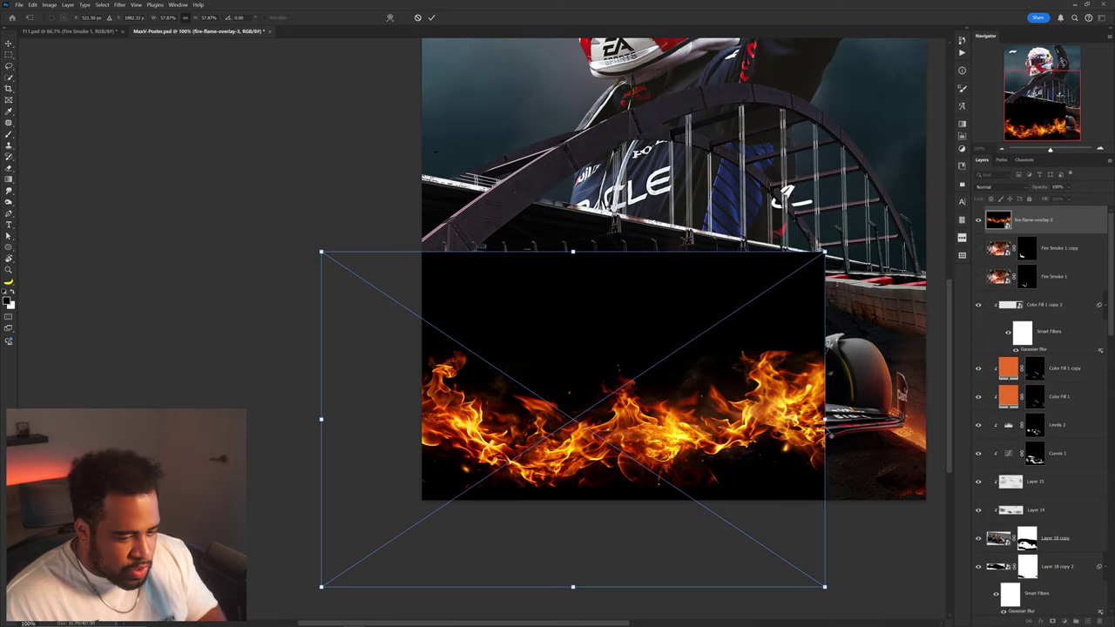
pyautogui.moveTo(827, 419); pyautogui.dragTo(673, 429)
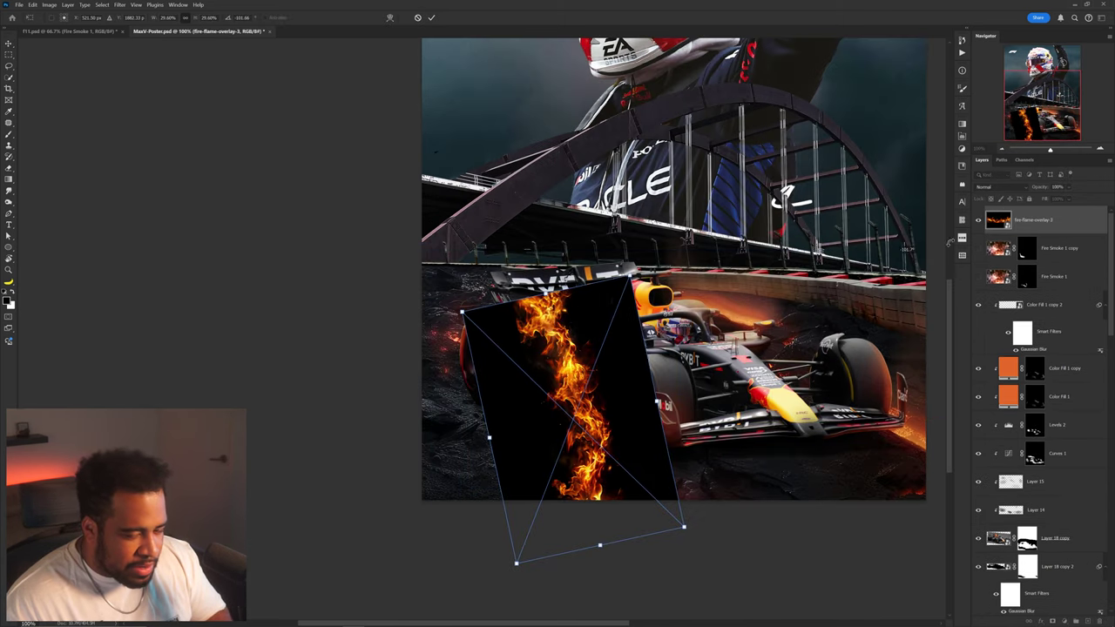
pyautogui.click(1002, 187)
pyautogui.click(1017, 270)
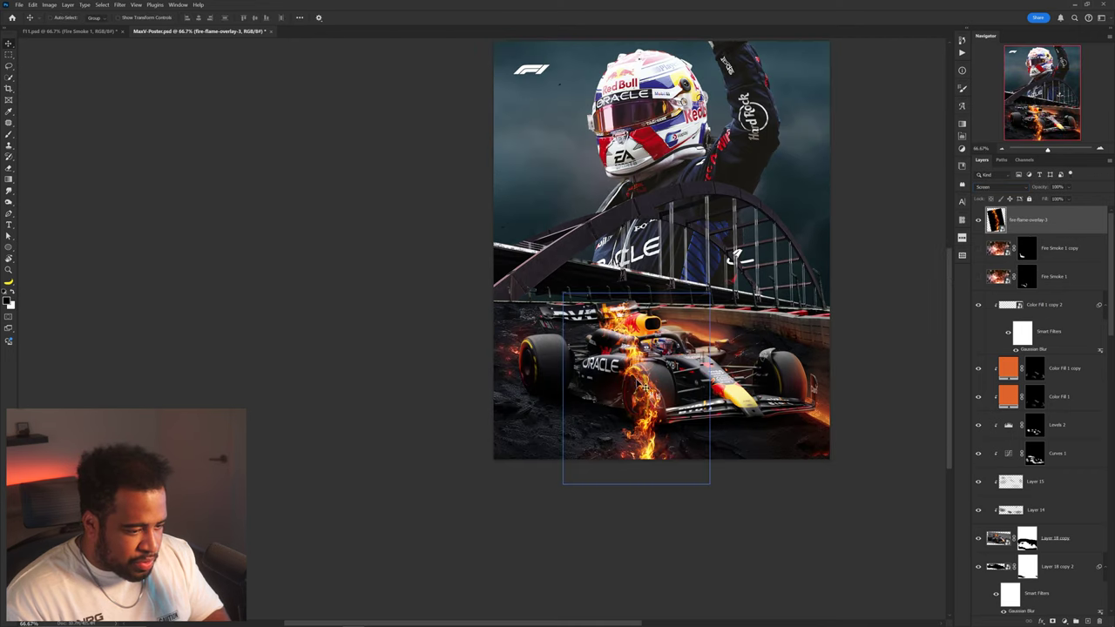
# Rotate and reposition the fire-flame-overlay-3 flame so it runs along the car's lower side between the wheels
pyautogui.hotkey('ctrl', 't')
pyautogui.scroll(1, 643, 359)
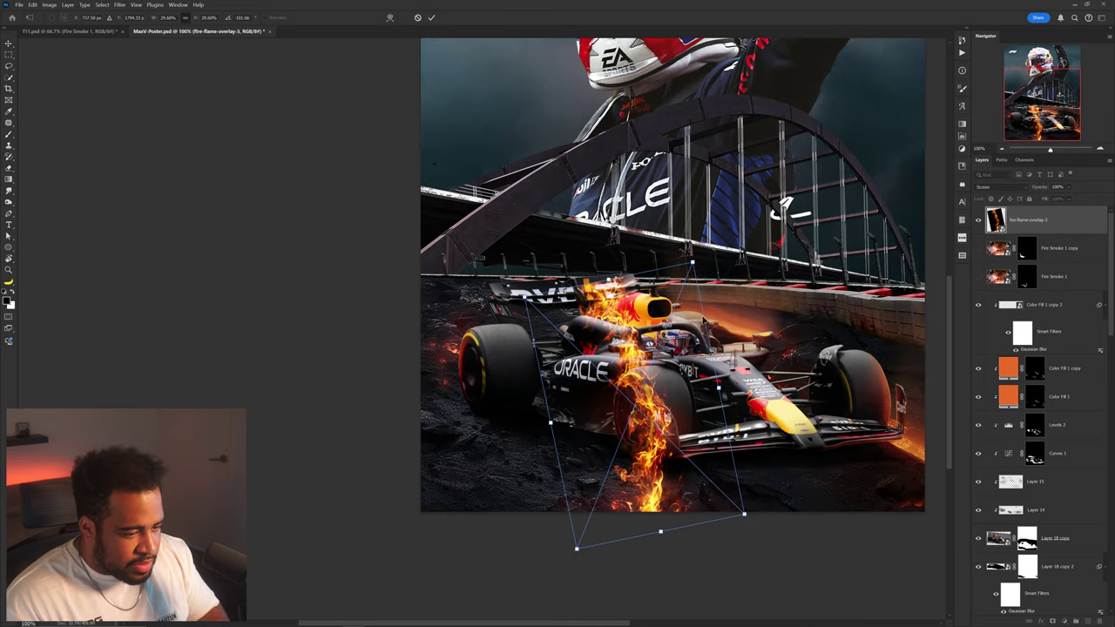
pyautogui.moveTo(719, 250); pyautogui.dragTo(741, 264)
pyautogui.moveTo(927, 292); pyautogui.dragTo(897, 214)
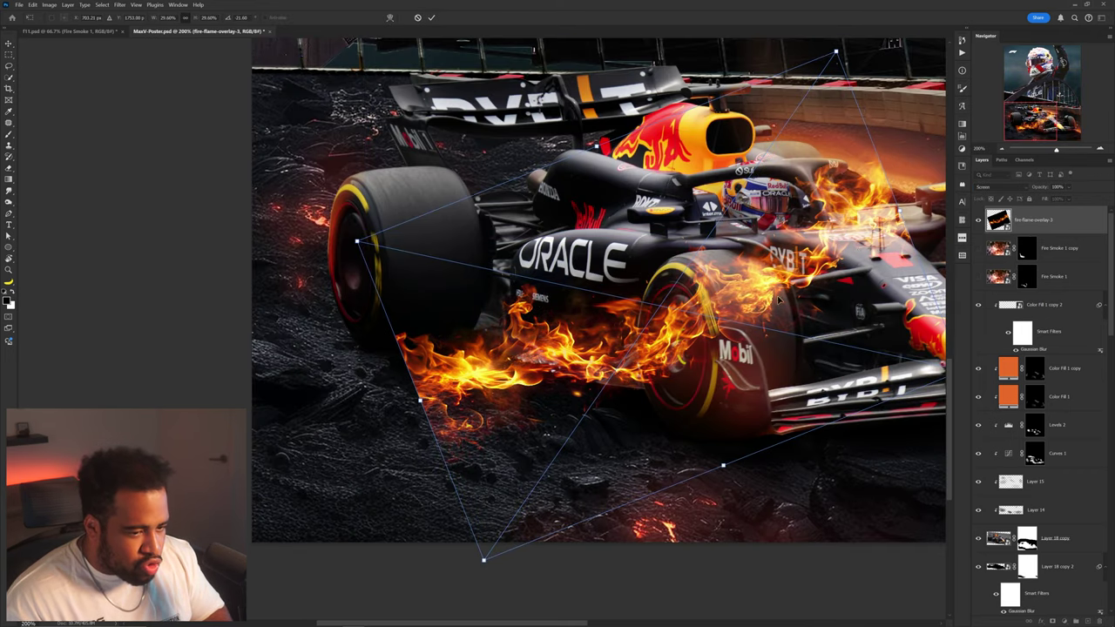
pyautogui.moveTo(781, 300); pyautogui.dragTo(786, 315)
pyautogui.moveTo(913, 220); pyautogui.dragTo(898, 309)
pyautogui.moveTo(806, 331); pyautogui.dragTo(595, 312)
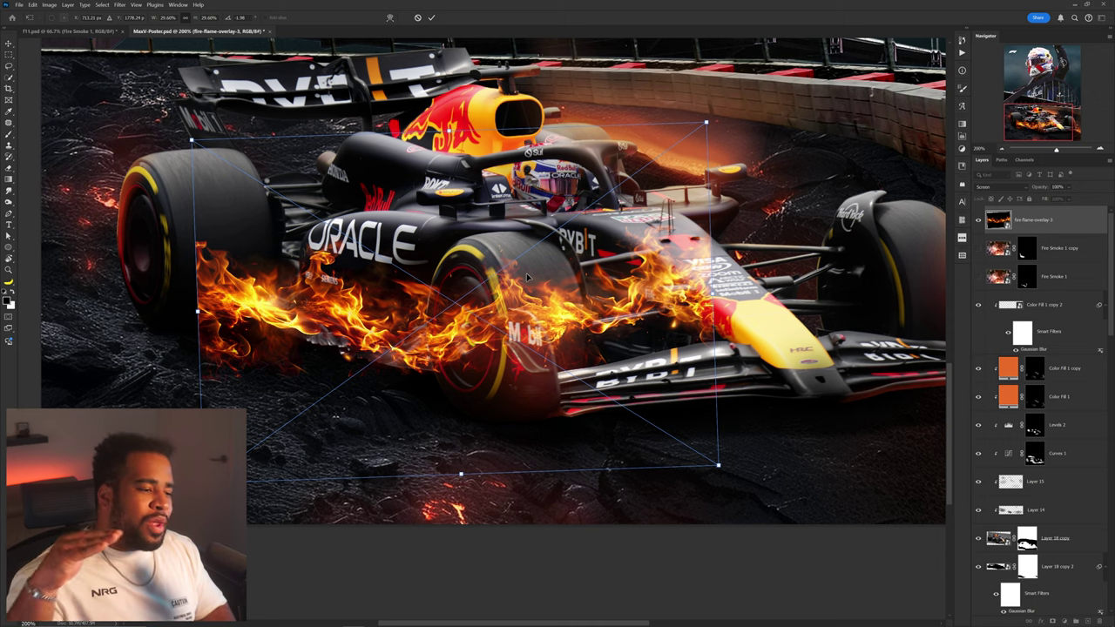
pyautogui.moveTo(501, 269); pyautogui.dragTo(519, 288)
pyautogui.moveTo(786, 303); pyautogui.dragTo(784, 325)
pyautogui.moveTo(586, 277); pyautogui.dragTo(591, 288)
# Warp the flame so it sweeps low from the rear wheel and curves up over the front wheel
pyautogui.rightClick(570, 308)
pyautogui.click(596, 404)
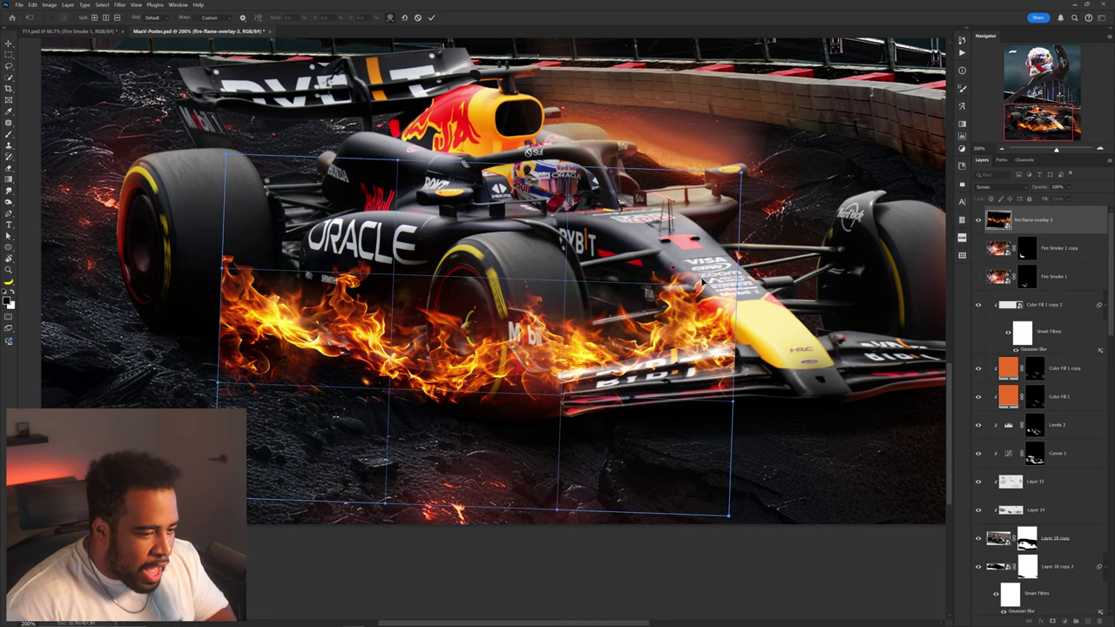
pyautogui.moveTo(674, 330); pyautogui.dragTo(516, 310)
pyautogui.hotkey('ctrl', 'z')
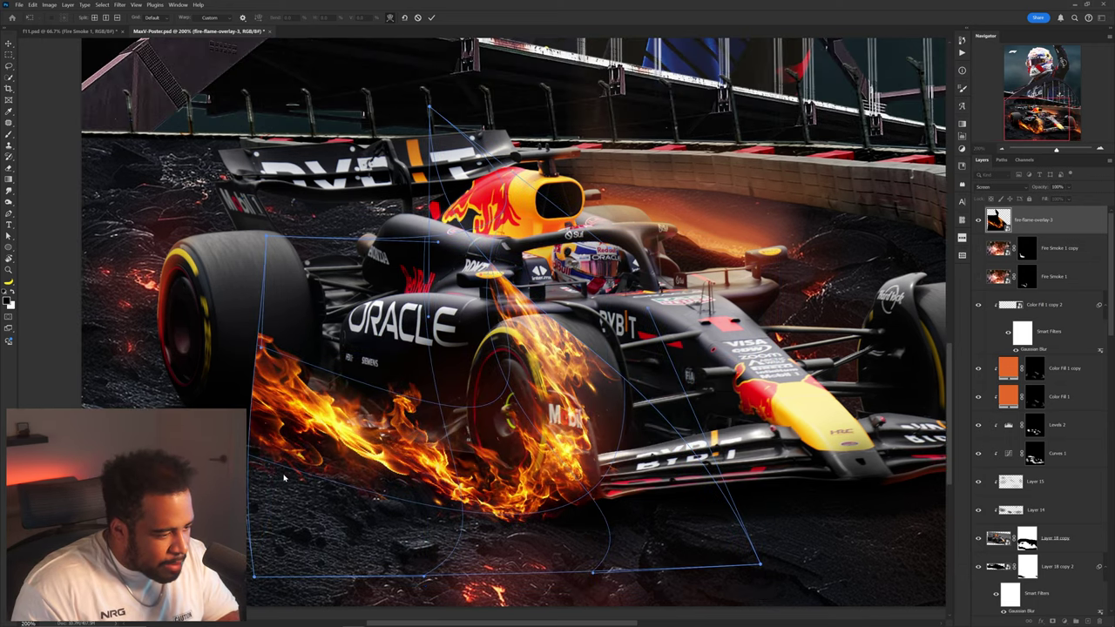
pyautogui.moveTo(331, 453)
pyautogui.mouseDown()
pyautogui.moveTo(322, 467)
pyautogui.moveTo(315, 461)
pyautogui.mouseUp()
pyautogui.press('Return')
# Add a layer mask to the warped fire-flame-overlay-3 layer for brushing away its hard edge beside the rear wheel
pyautogui.click(1056, 566)
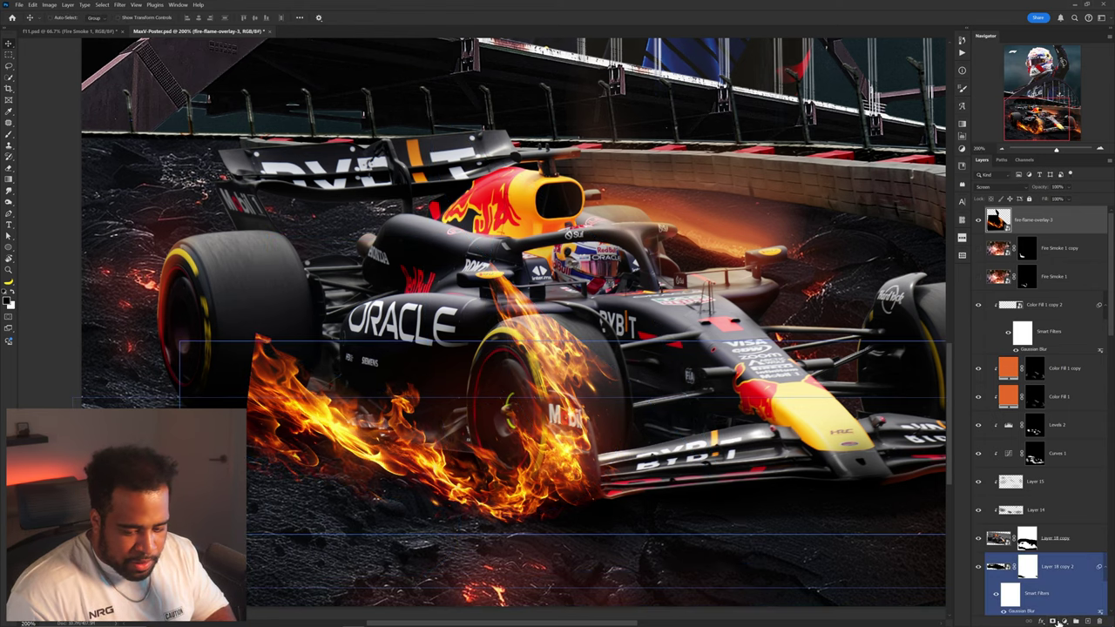
pyautogui.press('b')
pyautogui.scroll(1, 341, 362)
pyautogui.moveTo(287, 375); pyautogui.dragTo(458, 330)
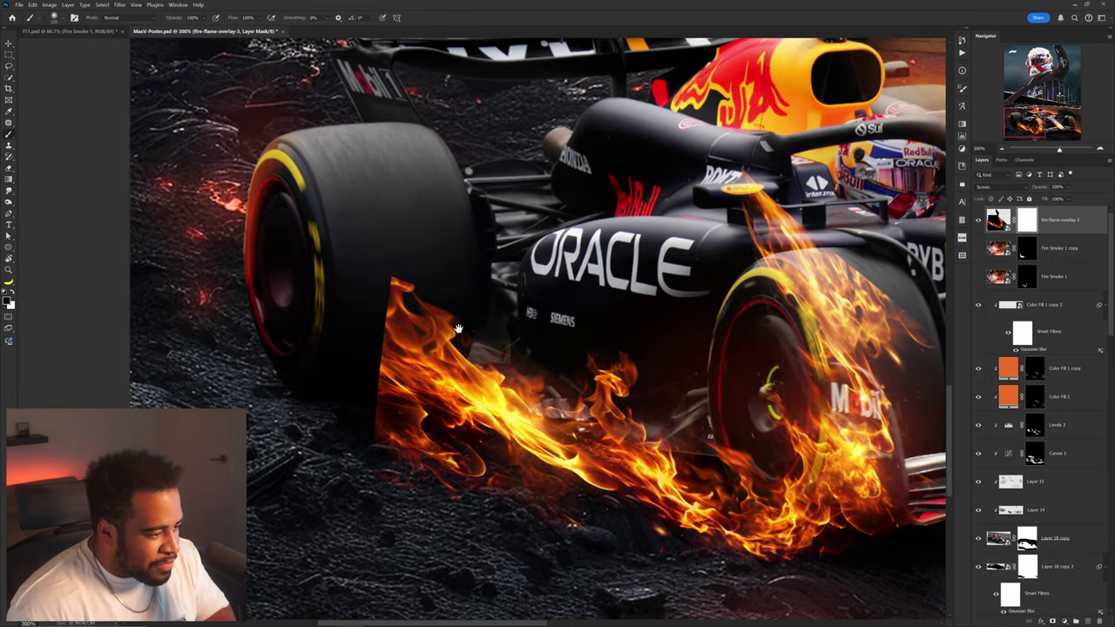
# Rotate and move the warped flame so it curls around the back of the front wheel, and mask it
pyautogui.moveTo(523, 105); pyautogui.dragTo(706, 348)
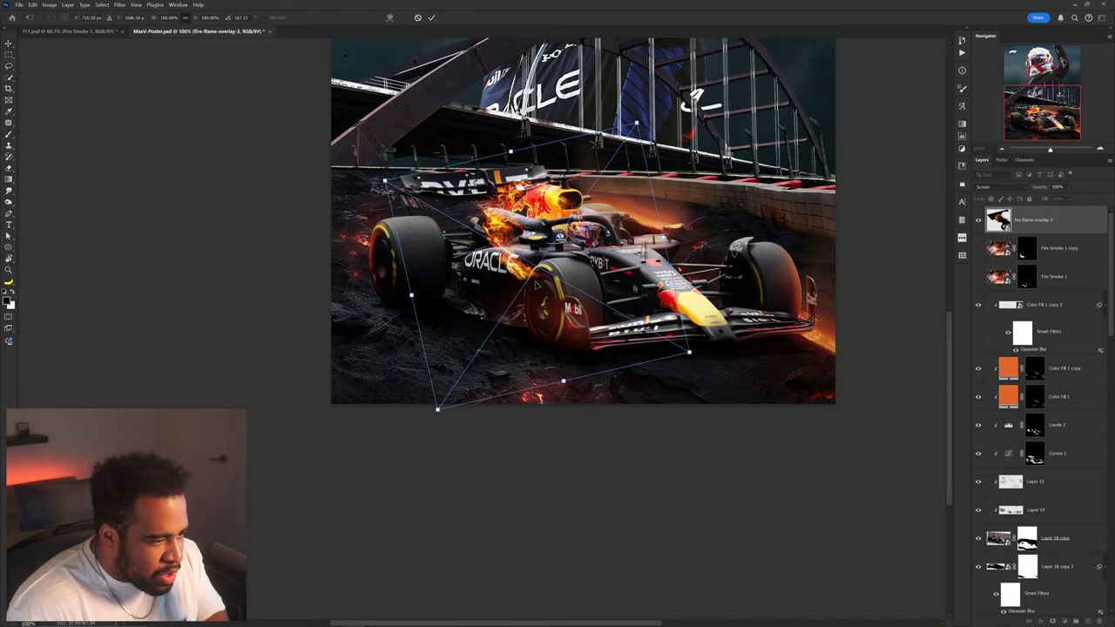
pyautogui.moveTo(592, 223); pyautogui.dragTo(610, 294)
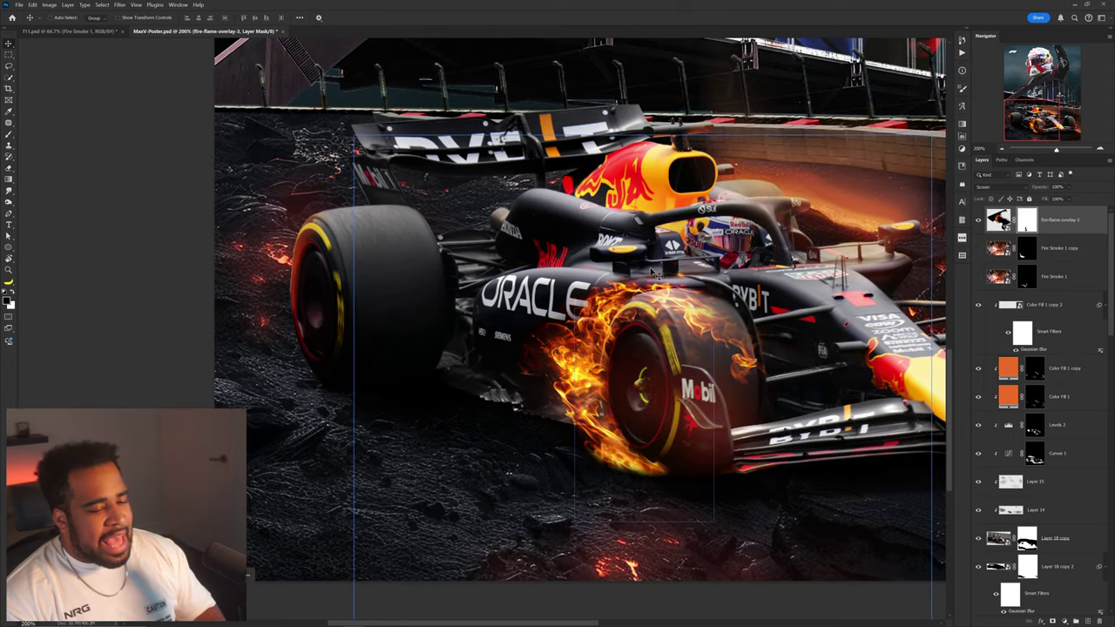
pyautogui.hotkey('ctrl', 'h')
# Place the fire-flame-overlay-1 image in Screen mode, scaled down and rotated to fill the gap between the car's near wheels
pyautogui.moveTo(279, 617)
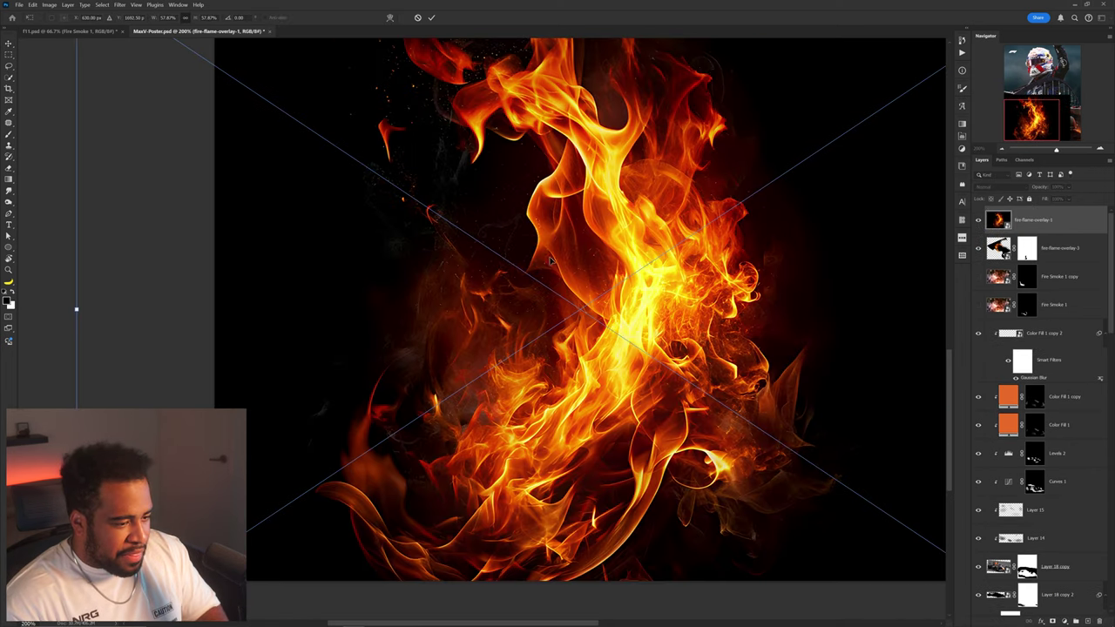
pyautogui.hotkey('ctrl', '-')
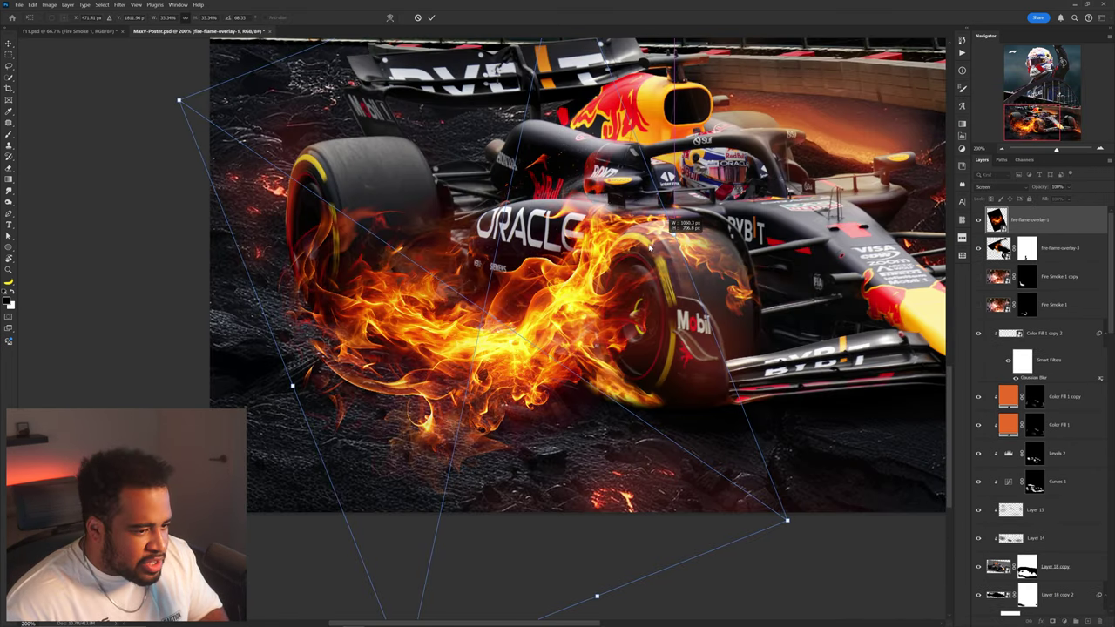
pyautogui.moveTo(649, 247)
pyautogui.mouseDown()
pyautogui.moveTo(562, 263)
pyautogui.moveTo(664, 233)
pyautogui.mouseUp()
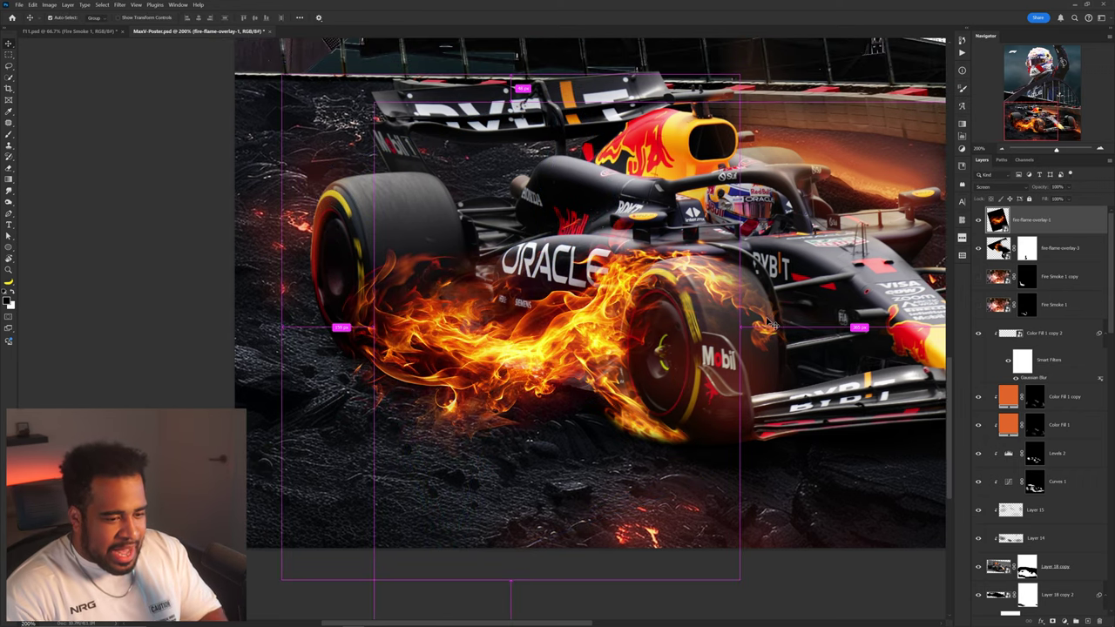
# Rotate the fire-flame-overlay-3 flame about 8° counterclockwise and nudge it against the front wheel
pyautogui.click(1068, 249)
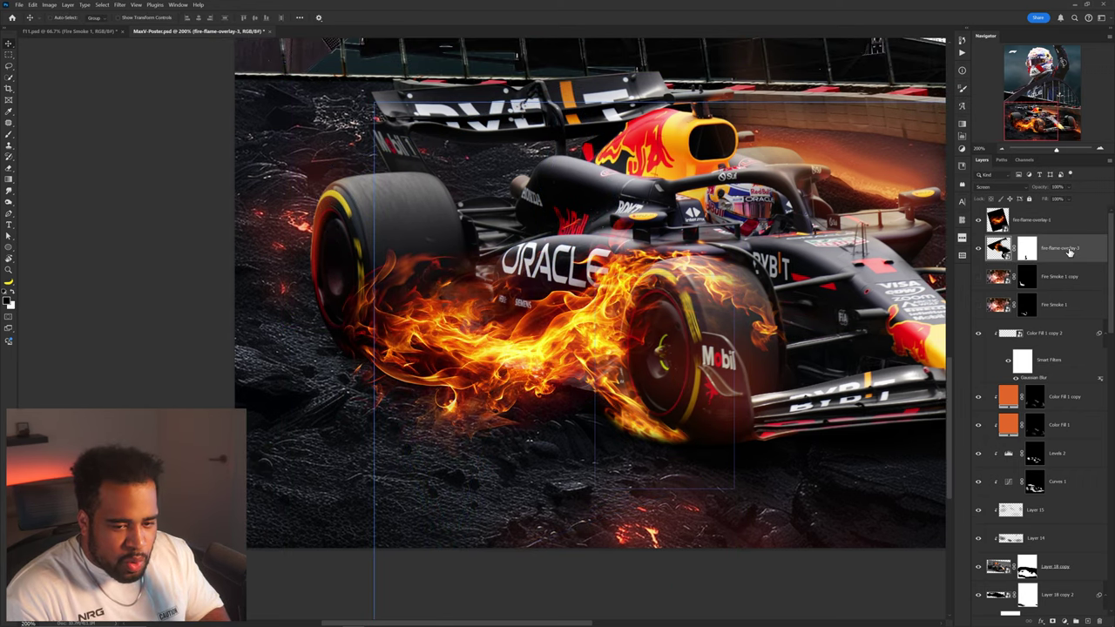
pyautogui.moveTo(872, 87); pyautogui.dragTo(829, 60)
pyautogui.moveTo(661, 235); pyautogui.dragTo(661, 235)
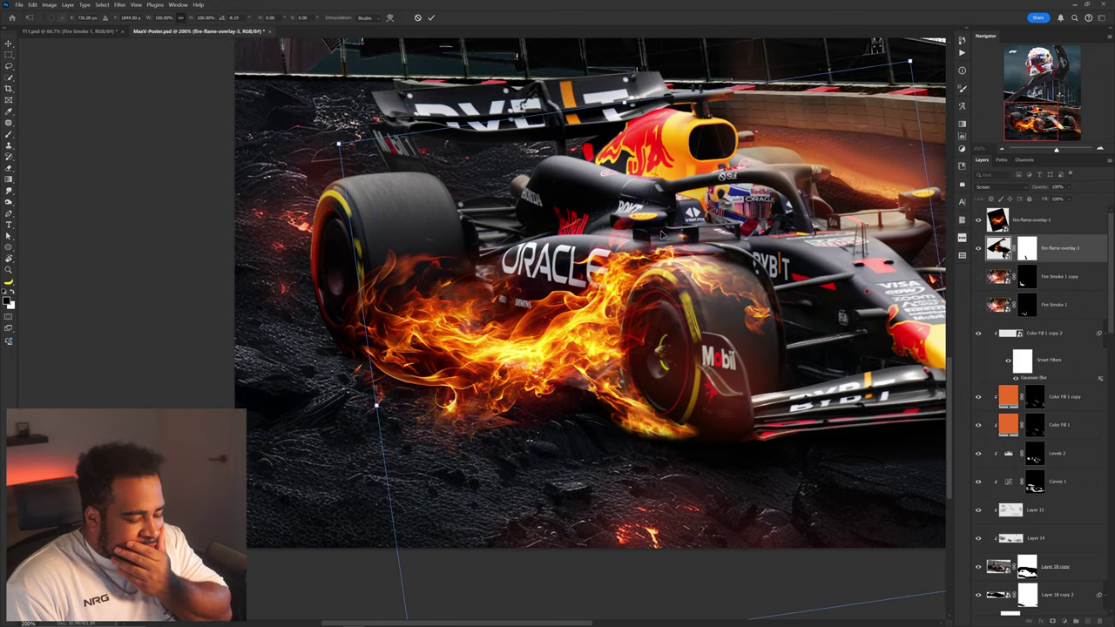
pyautogui.press('Return')
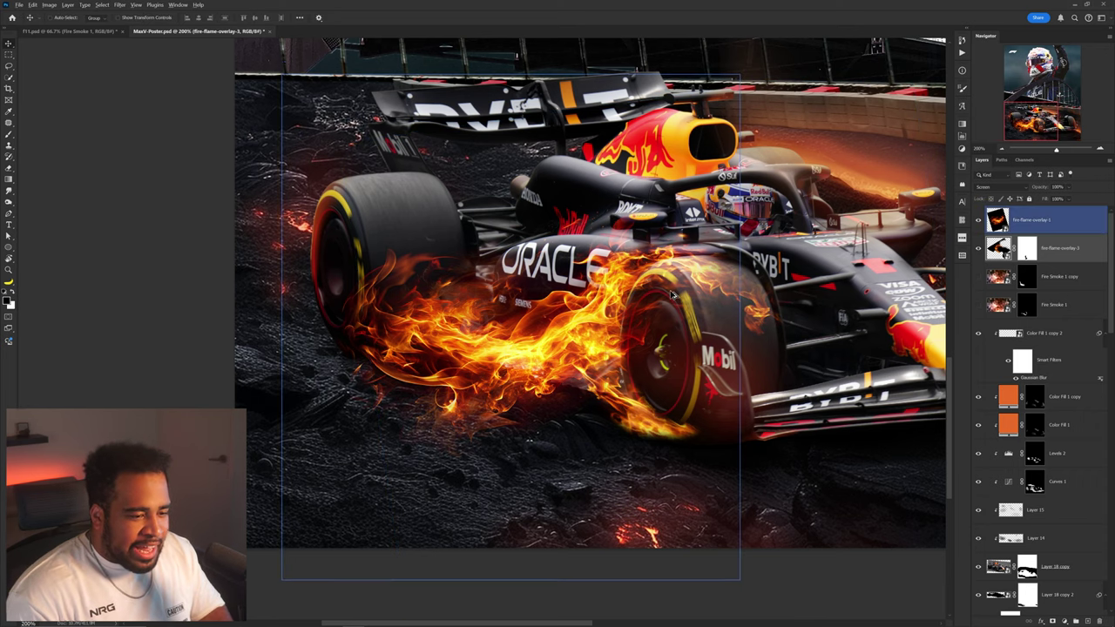
pyautogui.hotkey('ctrl', '+')
pyautogui.moveTo(686, 303); pyautogui.dragTo(689, 307)
pyautogui.scroll(-1, 688, 307)
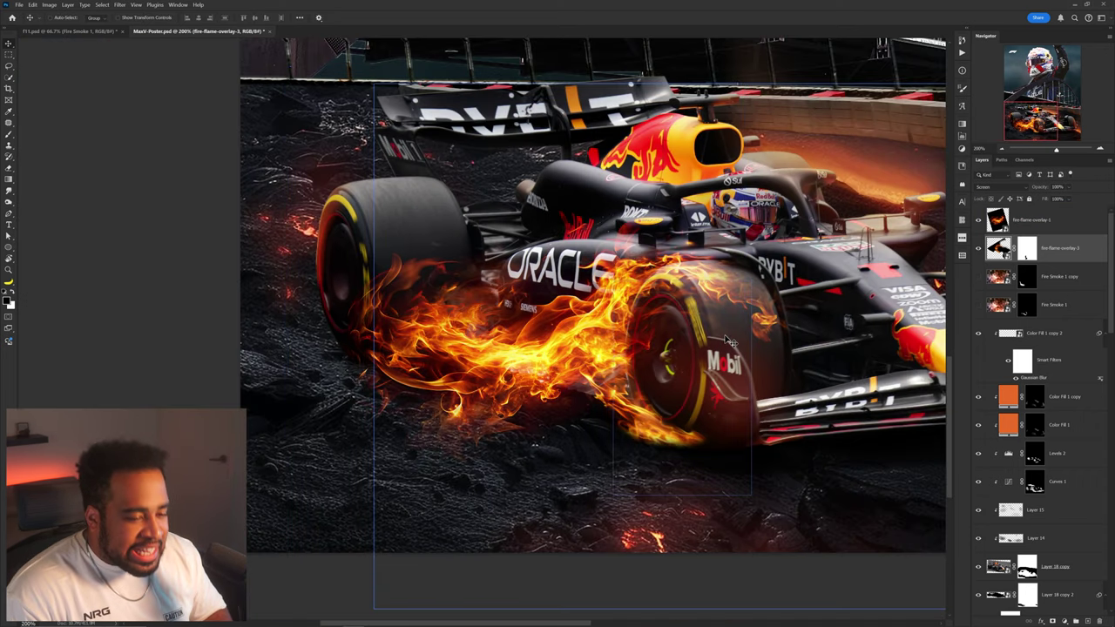
# Transform the fire-flame-overlay-1 flame between the wheels to about 24% width, 30% height and 86° rotation
pyautogui.keyDown('ctrl'); pyautogui.click(489, 355); pyautogui.keyUp('ctrl')
pyautogui.hotkey('ctrl', 't')
pyautogui.moveTo(748, 197); pyautogui.dragTo(759, 248)
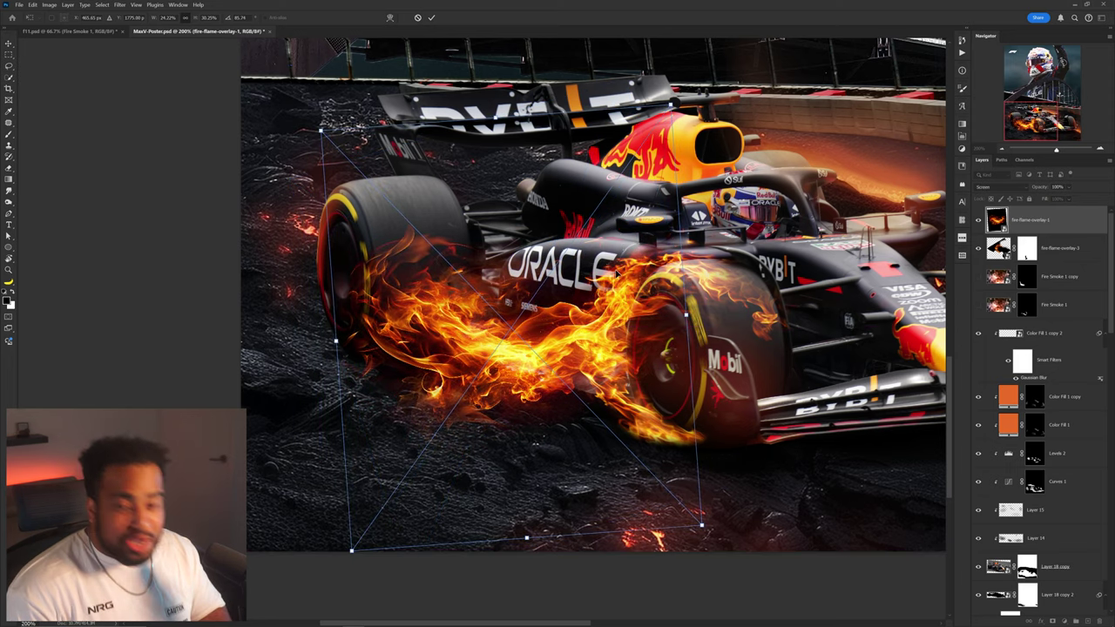
pyautogui.press('Return')
# Add a layer mask to fire-flame-overlay-1 and brush away the flames overlapping the front wheel
pyautogui.scroll(1, 622, 302)
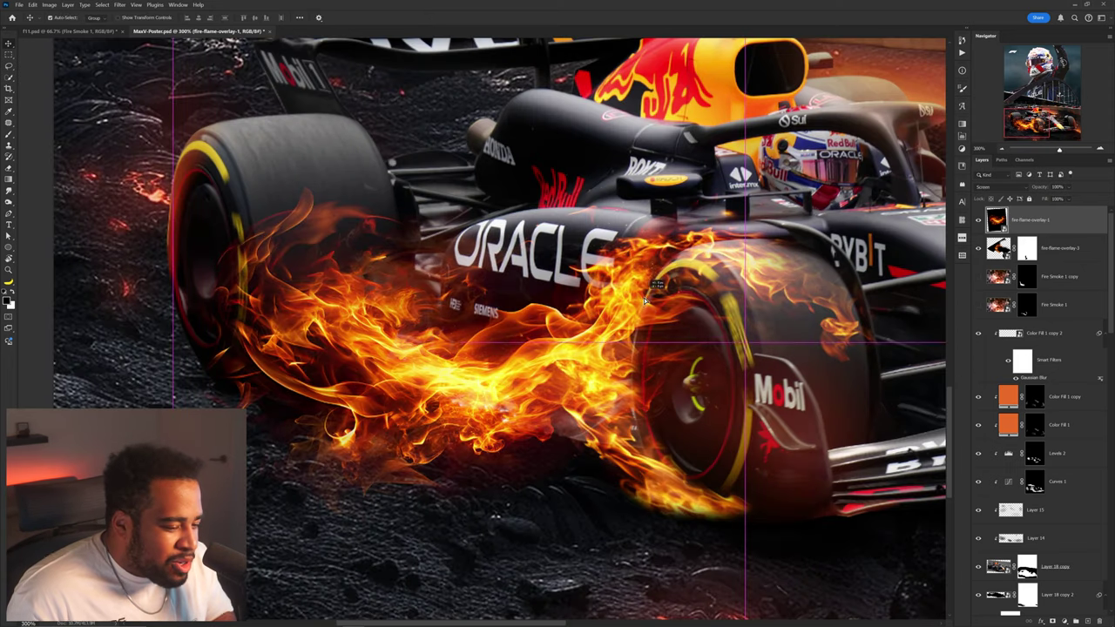
pyautogui.click(1029, 600)
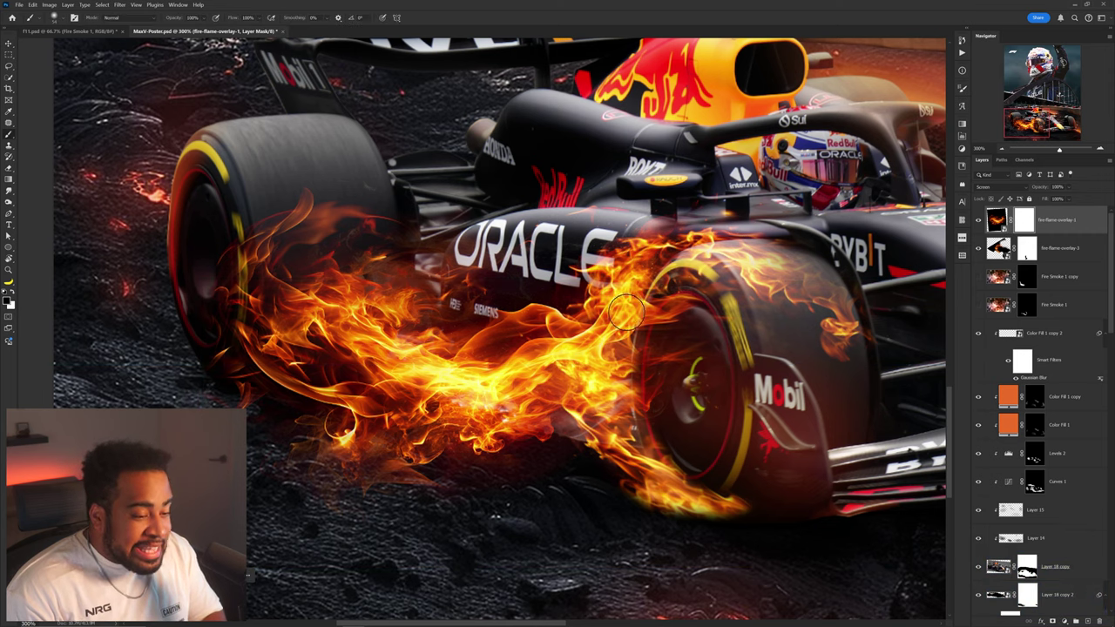
pyautogui.scroll(1, 624, 340)
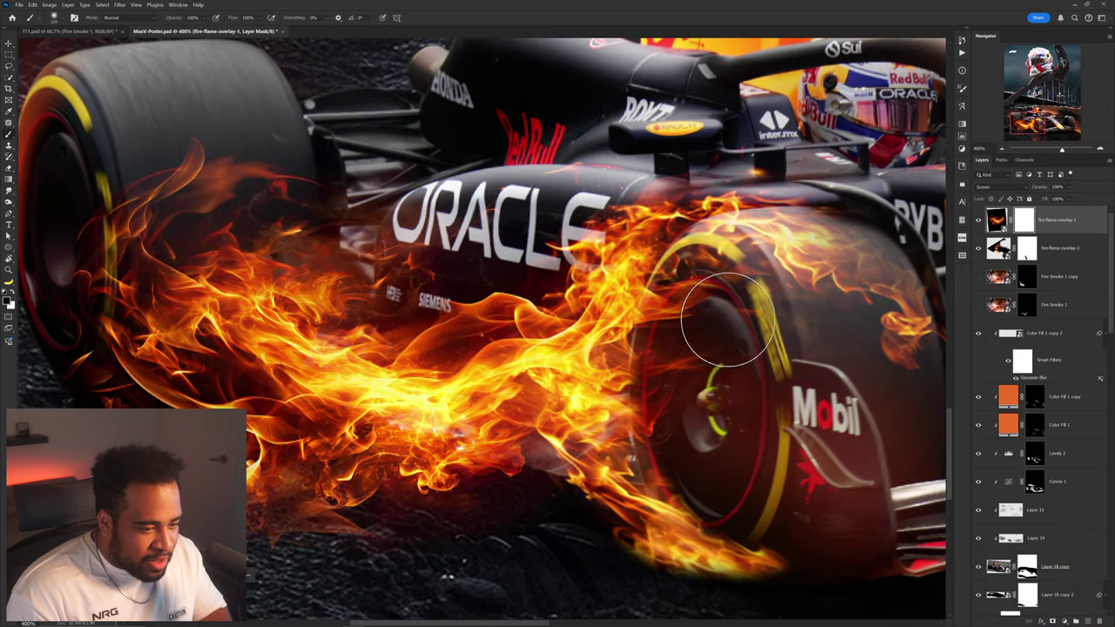
pyautogui.moveTo(701, 340)
pyautogui.mouseDown()
pyautogui.moveTo(678, 428)
pyautogui.moveTo(660, 437)
pyautogui.moveTo(647, 332)
pyautogui.mouseUp()
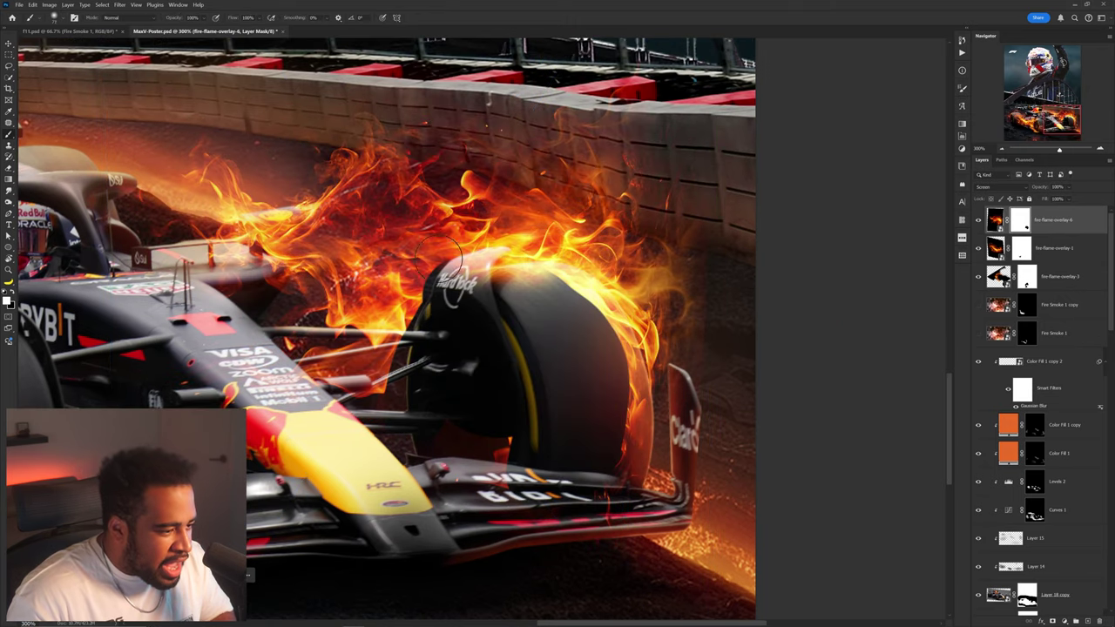
# Refine the fire-flame-overlay-6 mask around the far front wheel and apply Blend If settings to that layer
pyautogui.moveTo(427, 255); pyautogui.dragTo(610, 307)
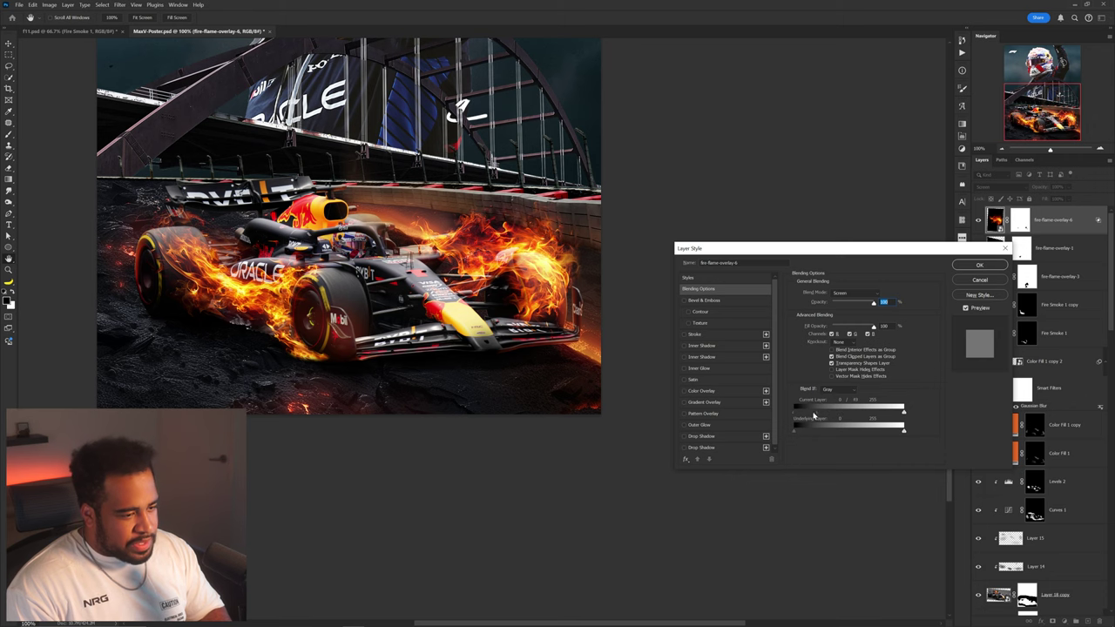
pyautogui.click(966, 267)
pyautogui.moveTo(558, 296); pyautogui.dragTo(735, 307)
# Create a layer above the flames, sample the flame orange for the brush, and set the layer's blend mode to Linear Dodge (Add)
pyautogui.hotkey('ctrl', 'shift', 'n')
pyautogui.press('Return')
pyautogui.press('b')
pyautogui.scroll(3, 447, 331)
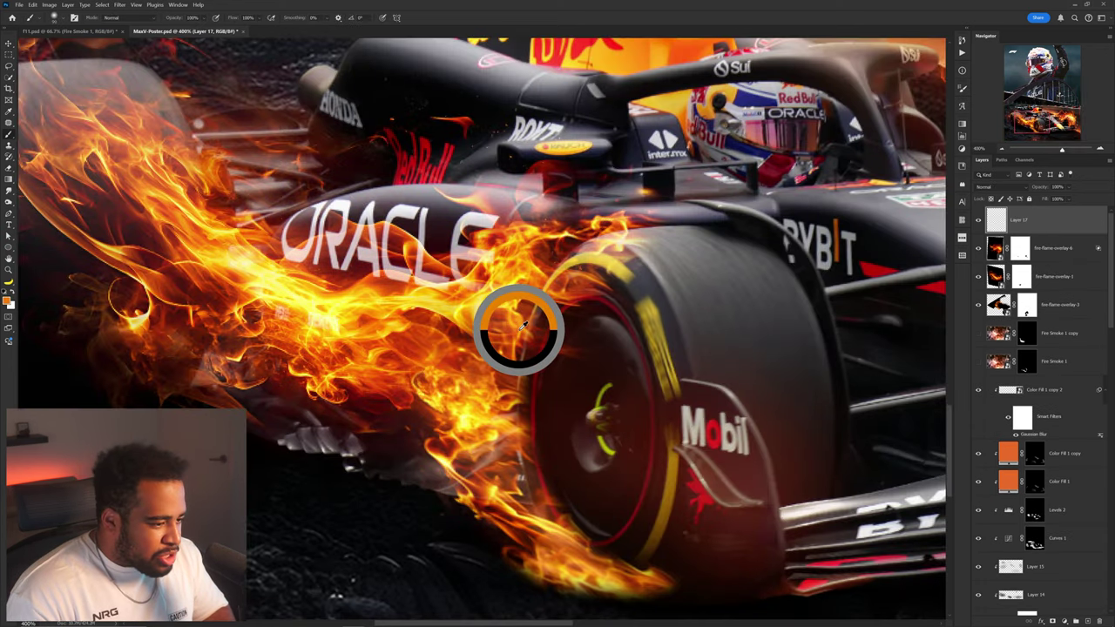
pyautogui.click(989, 187)
pyautogui.click(1009, 294)
pyautogui.click(989, 187)
pyautogui.click(993, 286)
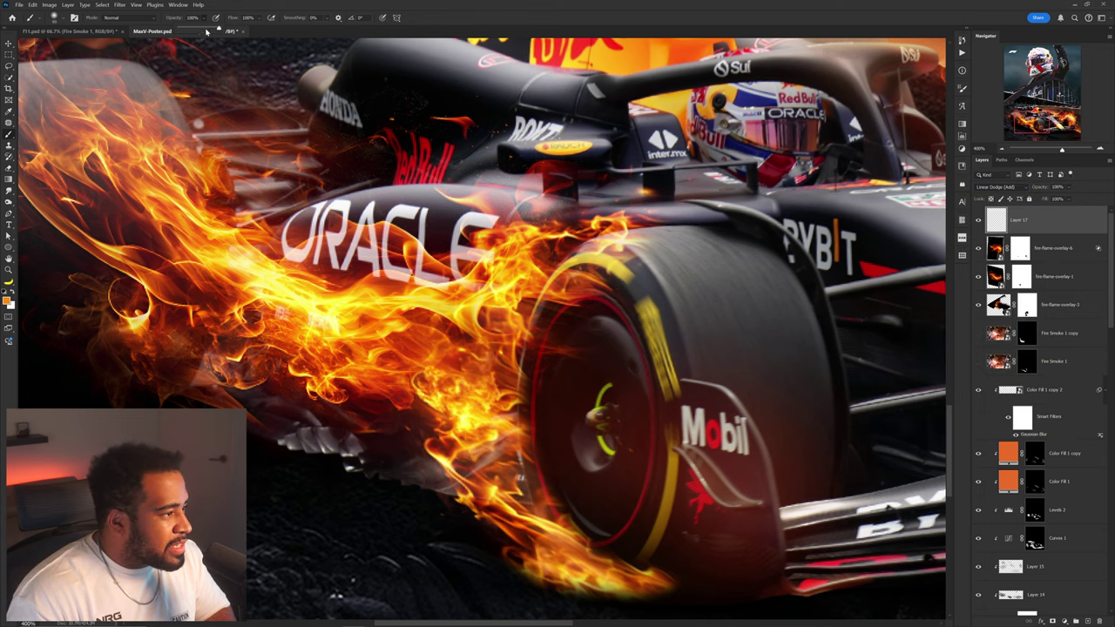
# Lower the brush opacity to 28%, brush an orange glow onto the flames at the near front wheel, and undo the excess stroke
pyautogui.moveTo(420, 389); pyautogui.dragTo(435, 389)
pyautogui.click(532, 317)
pyautogui.click(584, 289)
pyautogui.hotkey('ctrl', 'z')
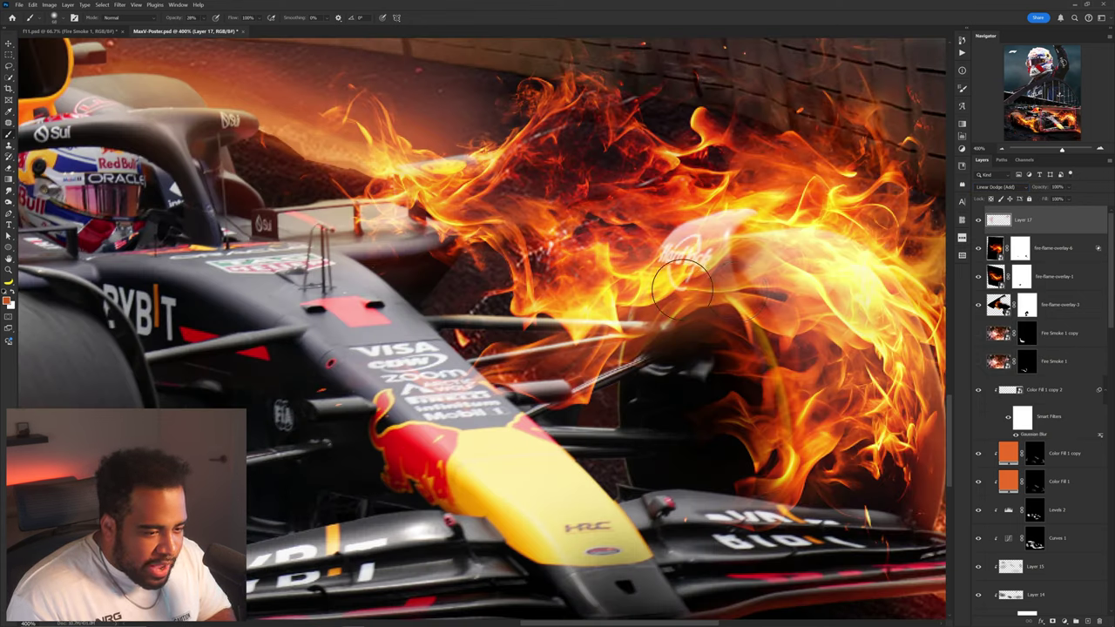
# Paint a soft orange glow around the burning far front wheel, undoing excess strokes and resampling the colour
pyautogui.moveTo(698, 293)
pyautogui.mouseDown()
pyautogui.moveTo(778, 296)
pyautogui.moveTo(817, 426)
pyautogui.mouseUp()
pyautogui.click(780, 314)
pyautogui.click(782, 314)
pyautogui.click(784, 316)
pyautogui.hotkey('ctrl', 'z')
pyautogui.hotkey('ctrl', 'z')
pyautogui.keyDown('alt'); pyautogui.click(790, 392); pyautogui.keyUp('alt')
pyautogui.moveTo(799, 378); pyautogui.dragTo(755, 329)
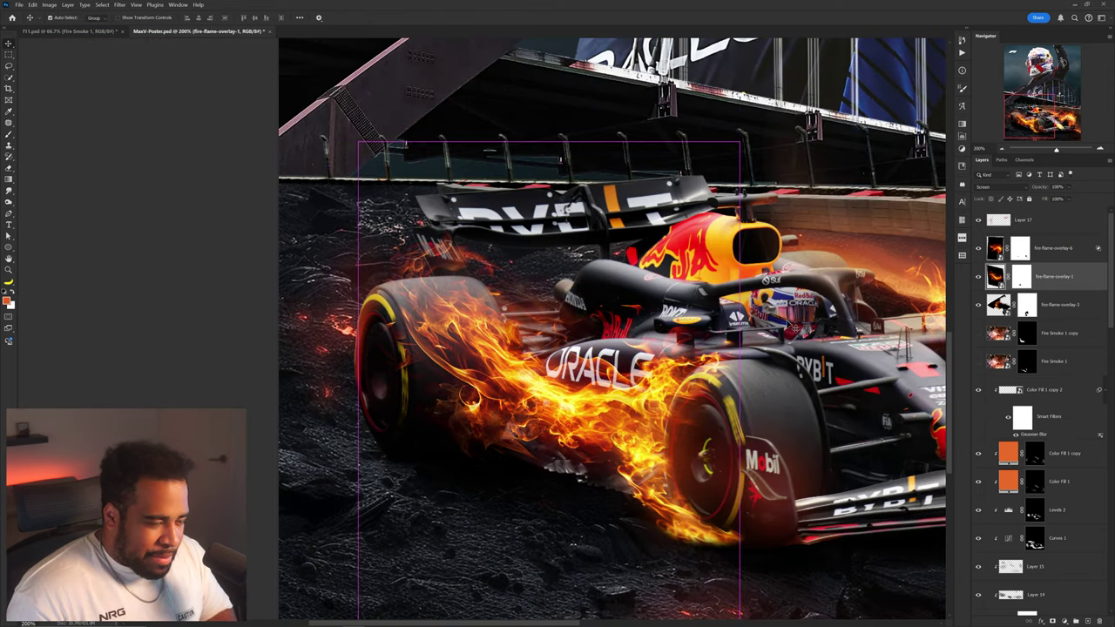
# Add a clipped layer above Color Fill 1 copy and brush orange light around the engine air intake
pyautogui.scroll(-3, 1037, 383)
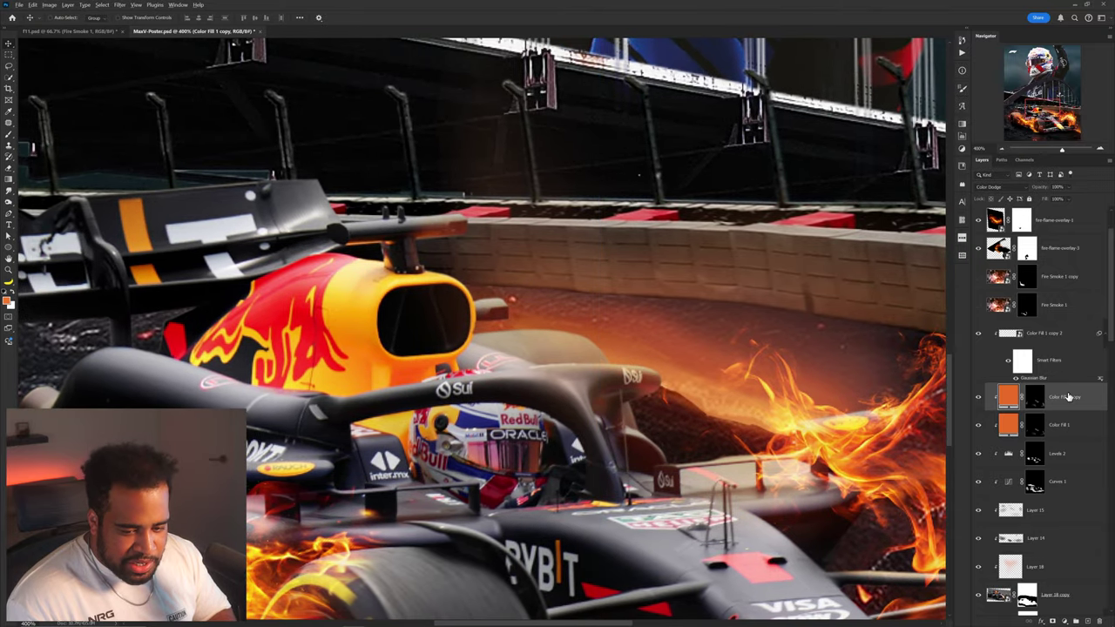
pyautogui.click(1087, 621)
pyautogui.press('b')
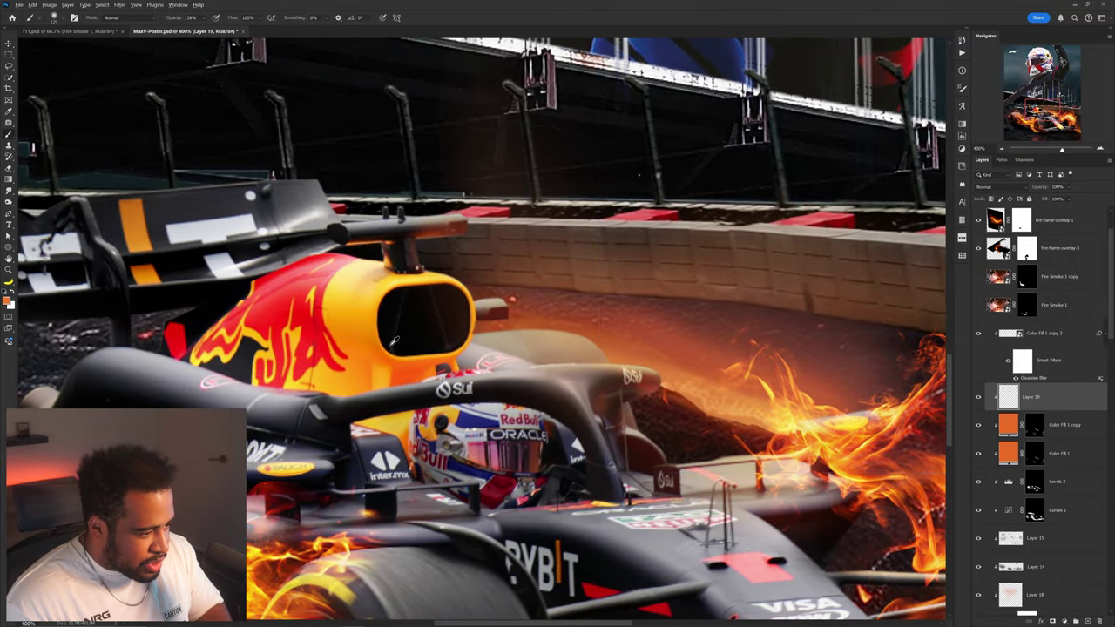
pyautogui.moveTo(384, 349); pyautogui.dragTo(368, 316)
pyautogui.scroll(3, 571, 329)
pyautogui.moveTo(643, 345); pyautogui.dragTo(273, 331)
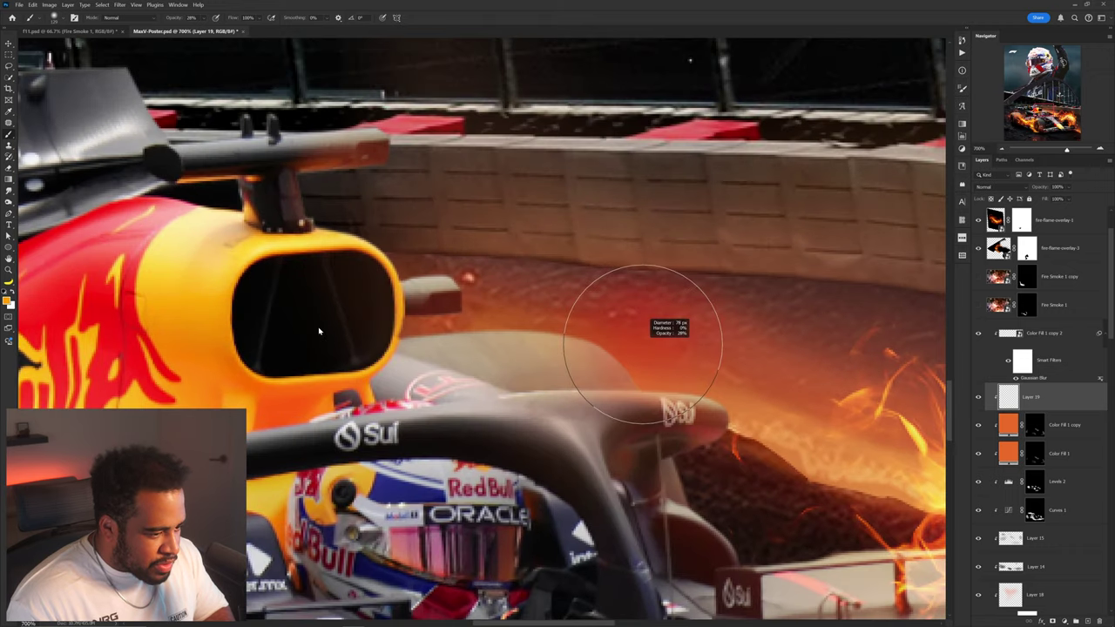
pyautogui.scroll(3, 523, 321)
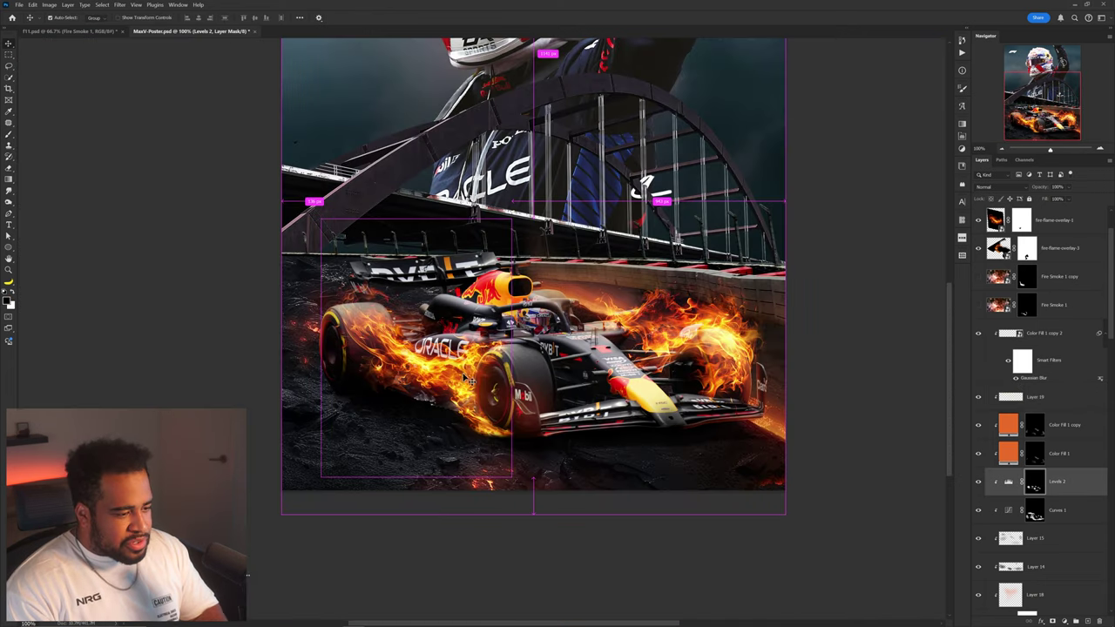
# Create a layer above Brightness/Contrast 1, brush a large soft flame-orange glow on the ground beneath the car, and change its blend mode
pyautogui.keyDown('ctrl'); pyautogui.click(471, 375); pyautogui.keyUp('ctrl')
pyautogui.keyDown('ctrl'); pyautogui.click(360, 484); pyautogui.keyUp('ctrl')
pyautogui.hotkey('ctrl', 'z')
pyautogui.click(1079, 575)
pyautogui.click(1089, 622)
pyautogui.press('b')
pyautogui.moveTo(337, 395); pyautogui.dragTo(447, 394)
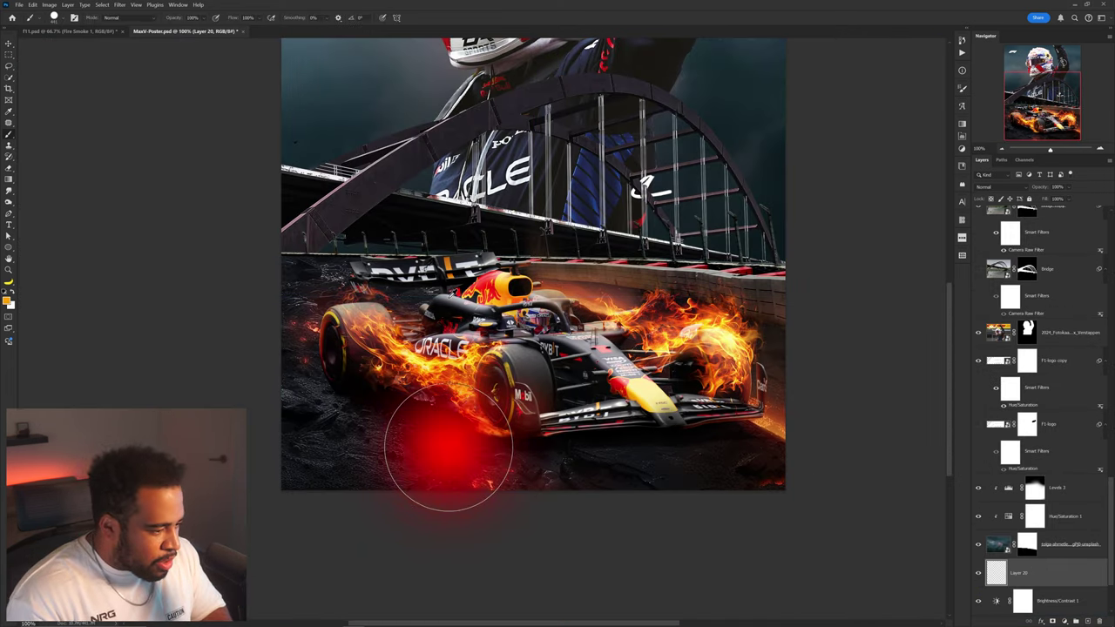
pyautogui.keyDown('alt'); pyautogui.click(464, 374); pyautogui.keyUp('alt')
pyautogui.click(397, 440)
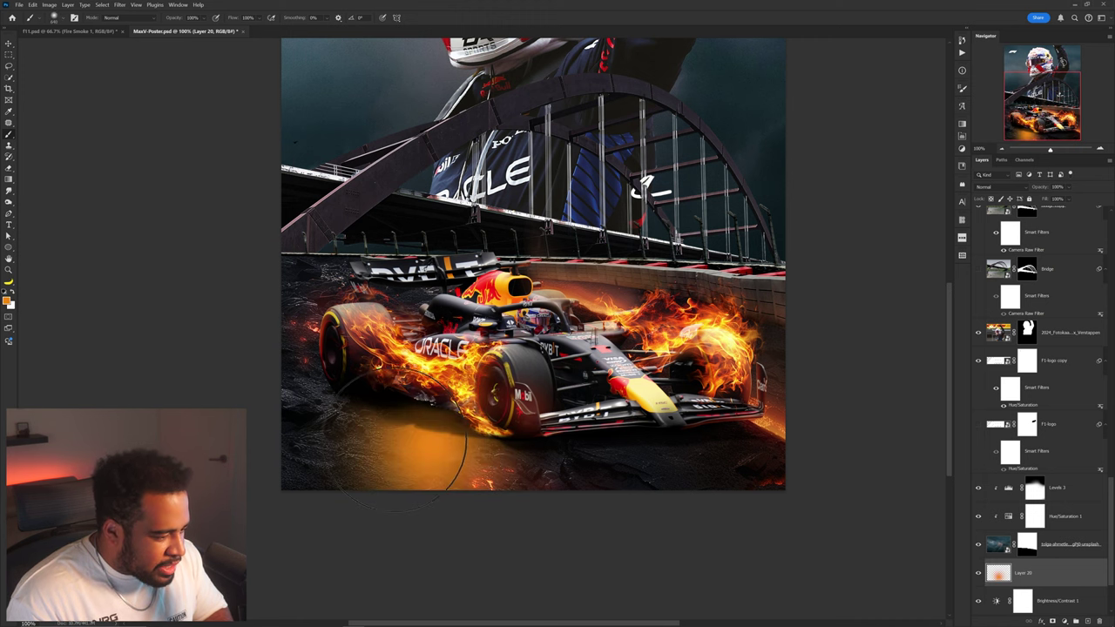
pyautogui.click(989, 187)
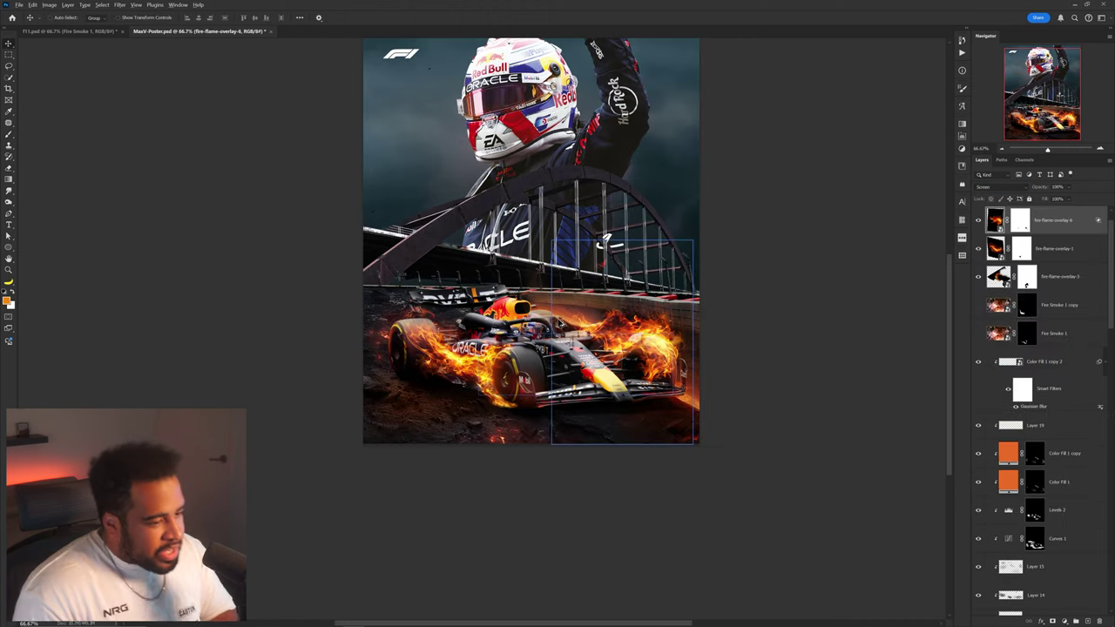
# Apply the Blend If settings to the Cloudy Smoke_01 layer behind the car
pyautogui.scroll(3, 560, 325)
pyautogui.scroll(-1, 560, 324)
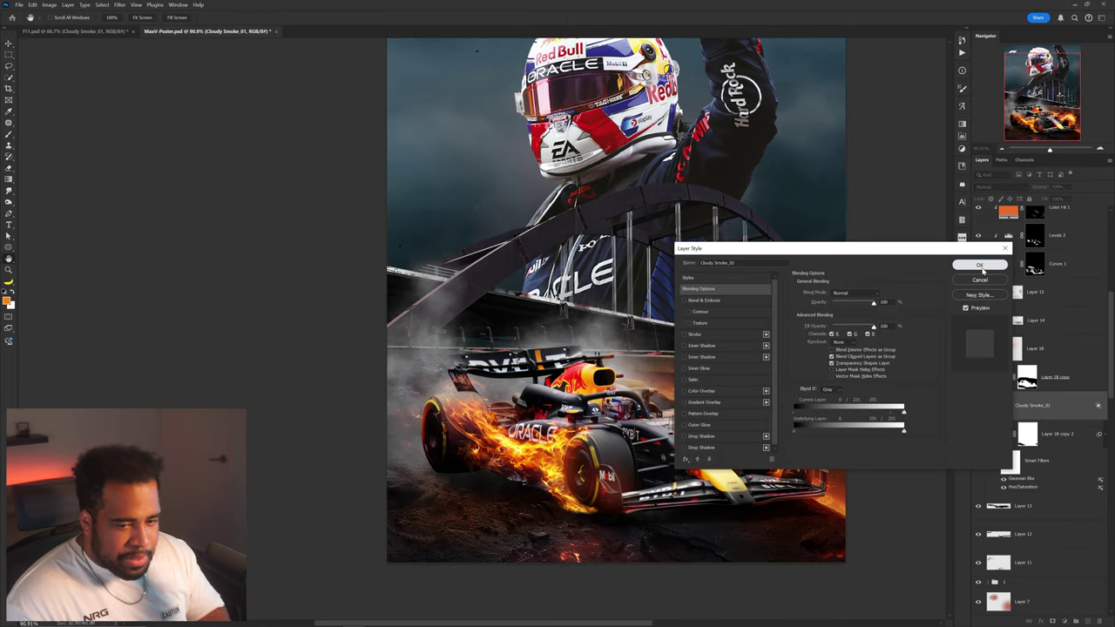
pyautogui.click(983, 270)
# Examine the smoke behind the car up close and against the whole poster
pyautogui.moveTo(676, 423); pyautogui.dragTo(660, 412)
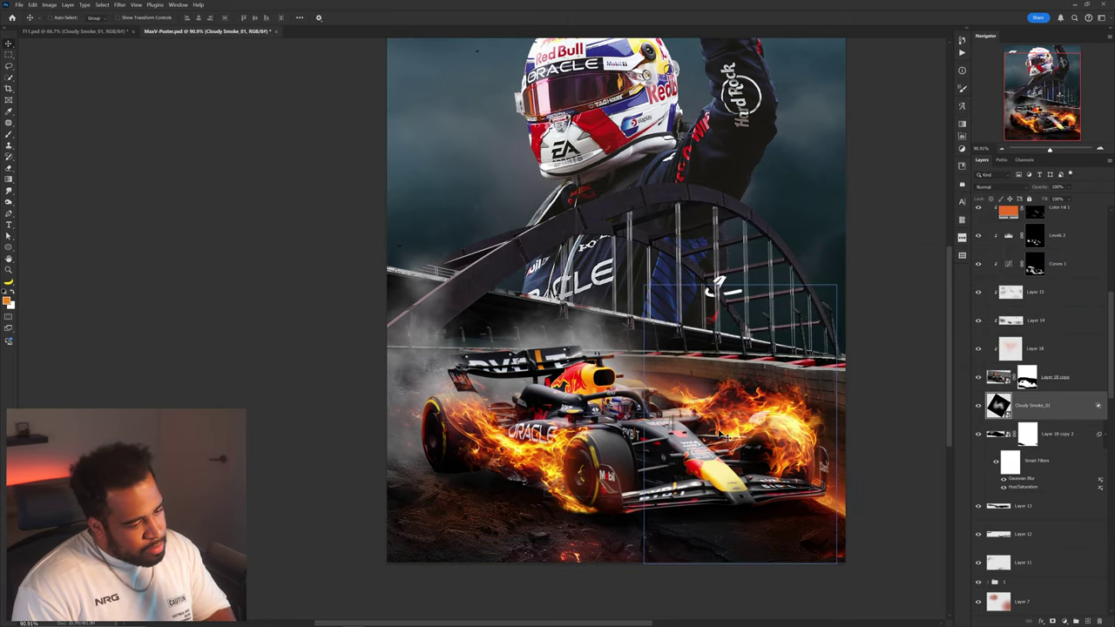
pyautogui.scroll(-3, 726, 435)
pyautogui.moveTo(780, 441); pyautogui.dragTo(681, 357)
pyautogui.scroll(4, 685, 358)
pyautogui.moveTo(561, 336); pyautogui.dragTo(644, 337)
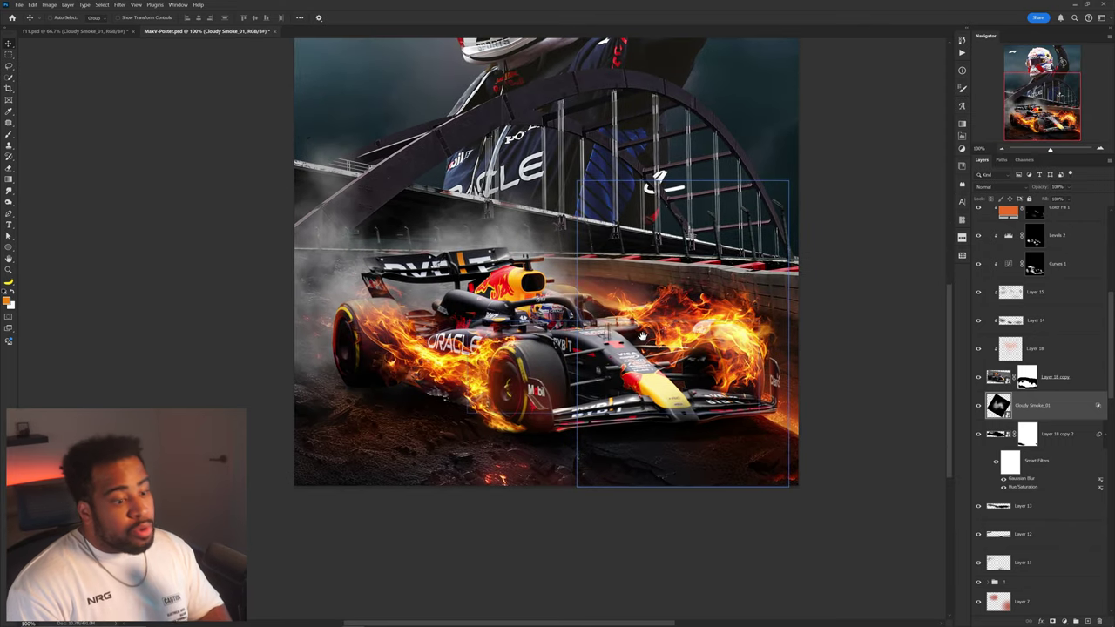
pyautogui.scroll(-2, 643, 337)
pyautogui.scroll(1, 764, 366)
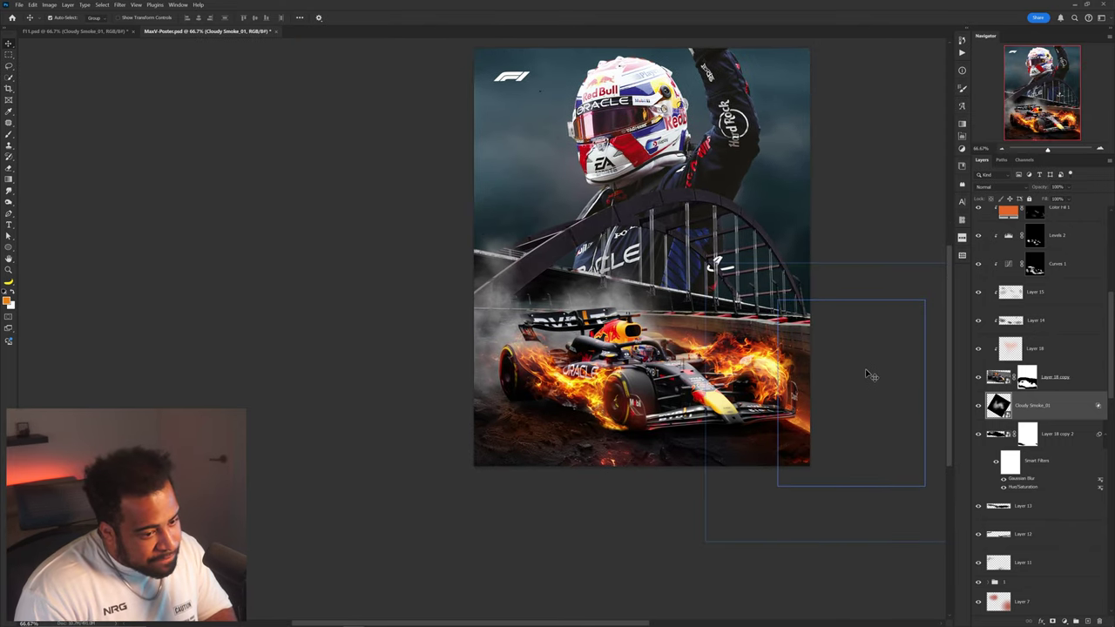
pyautogui.click(867, 374)
pyautogui.moveTo(746, 312); pyautogui.dragTo(663, 289)
pyautogui.moveTo(519, 285); pyautogui.dragTo(536, 271)
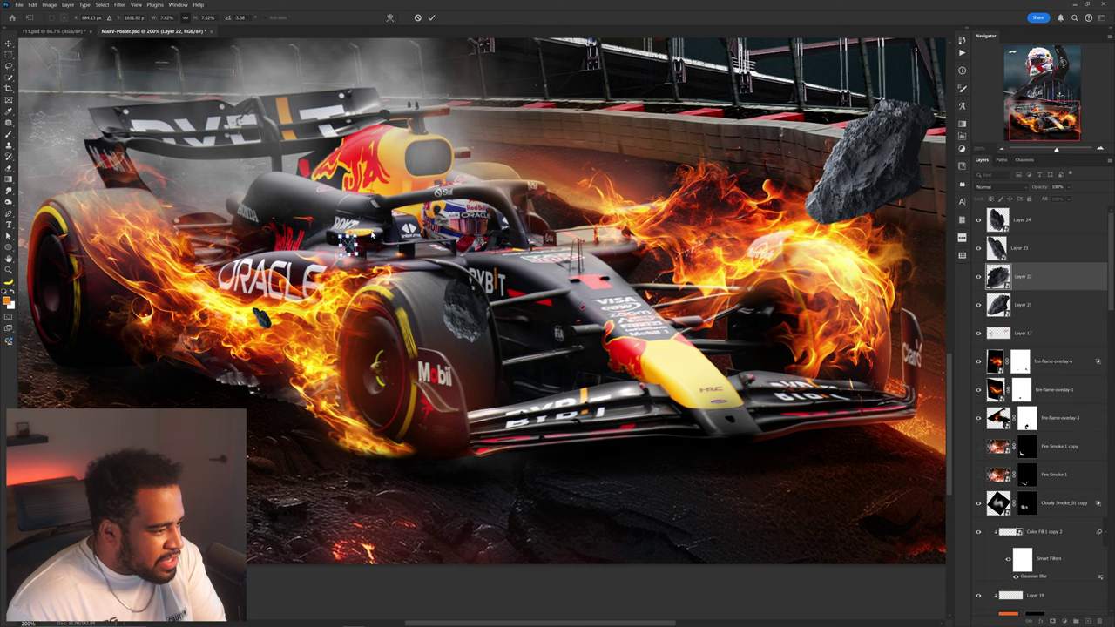
# Finish scaling the Layer 22 rock to 7.62% and position a duplicate of it around the near front wheel
pyautogui.press('Return')
pyautogui.moveTo(396, 265); pyautogui.dragTo(403, 286)
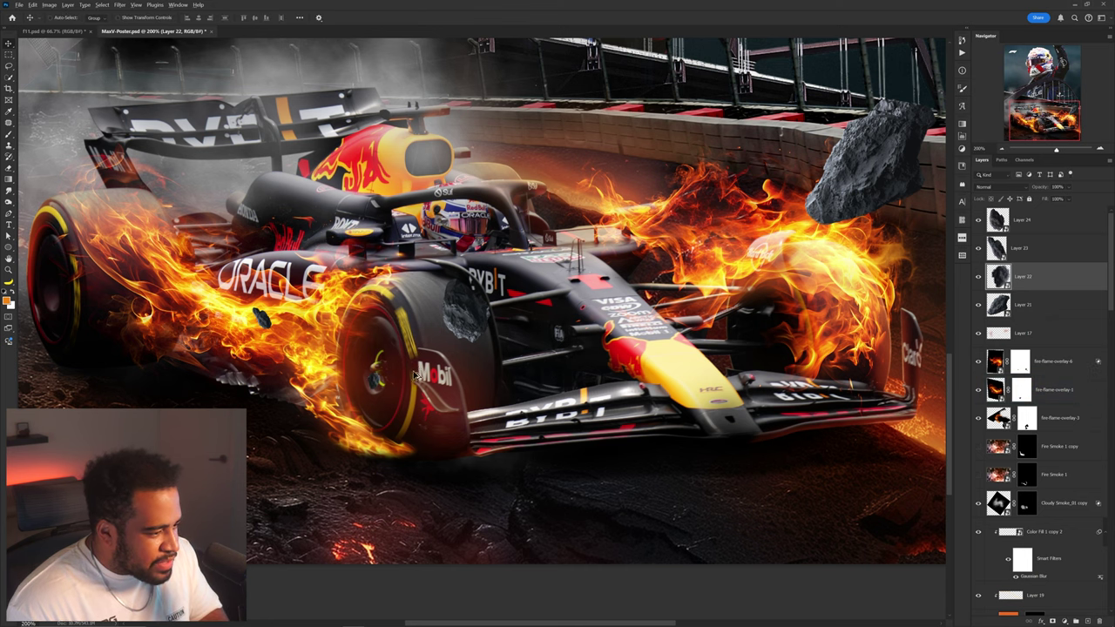
pyautogui.scroll(-2, 414, 371)
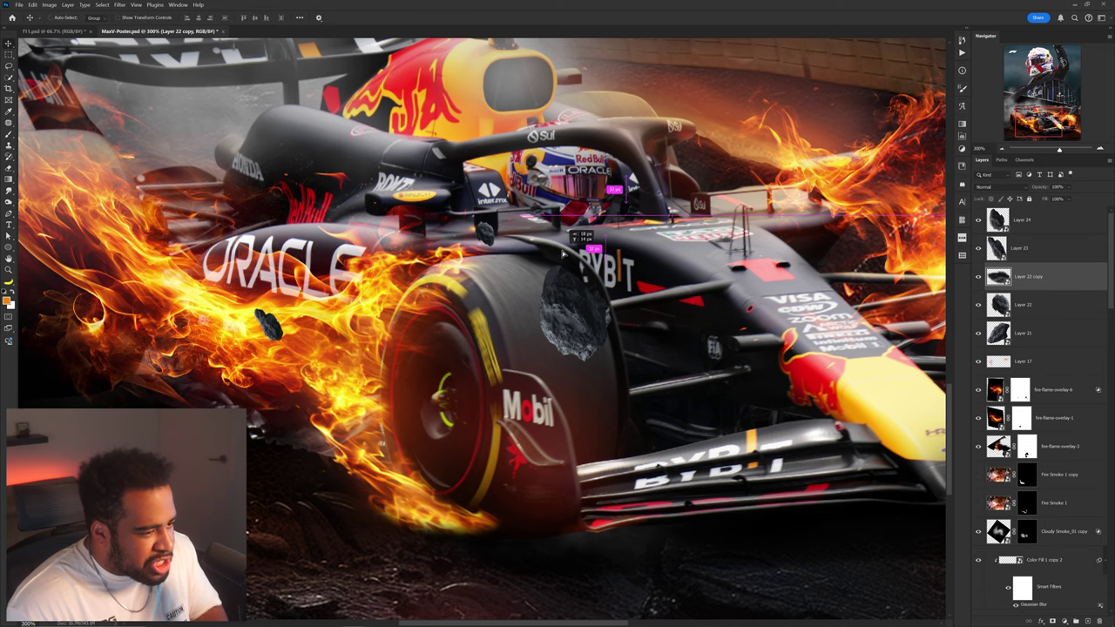
pyautogui.scroll(-2, 562, 254)
pyautogui.moveTo(574, 305); pyautogui.dragTo(582, 336)
pyautogui.scroll(2, 552, 350)
pyautogui.hotkey('ctrl', 't')
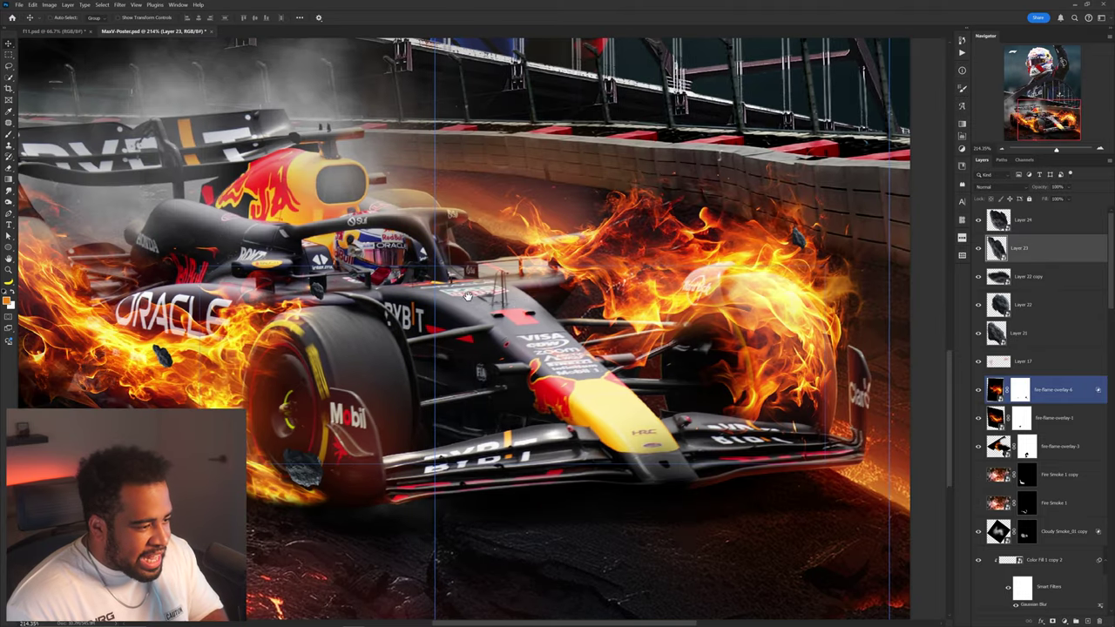
# Duplicate the Layer 23 rock, rotate the copy, and place it beyond the outer side of the burning far front wheel
pyautogui.moveTo(797, 237); pyautogui.dragTo(717, 303)
pyautogui.hotkey('ctrl', 't')
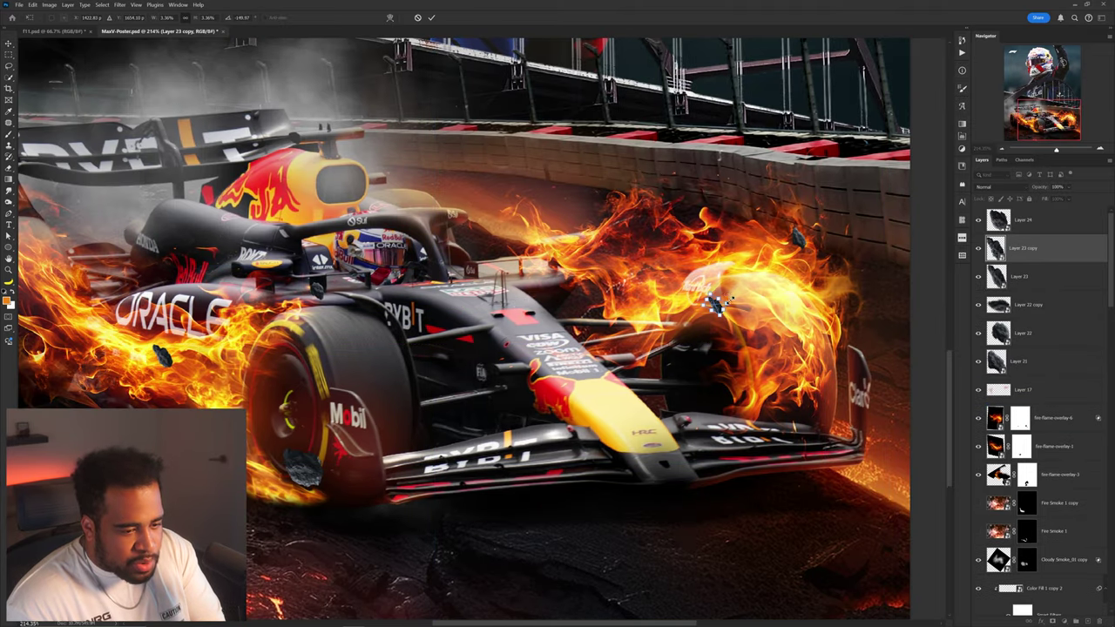
pyautogui.moveTo(812, 338); pyautogui.dragTo(918, 333)
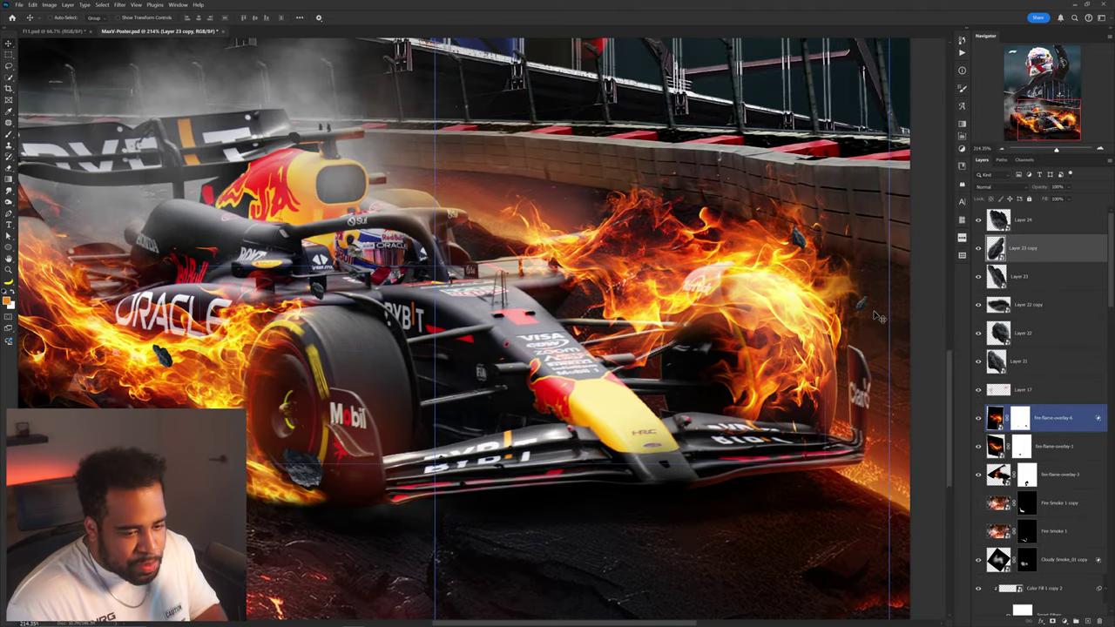
pyautogui.moveTo(895, 277); pyautogui.dragTo(818, 323)
pyautogui.hotkey('ctrl', 't')
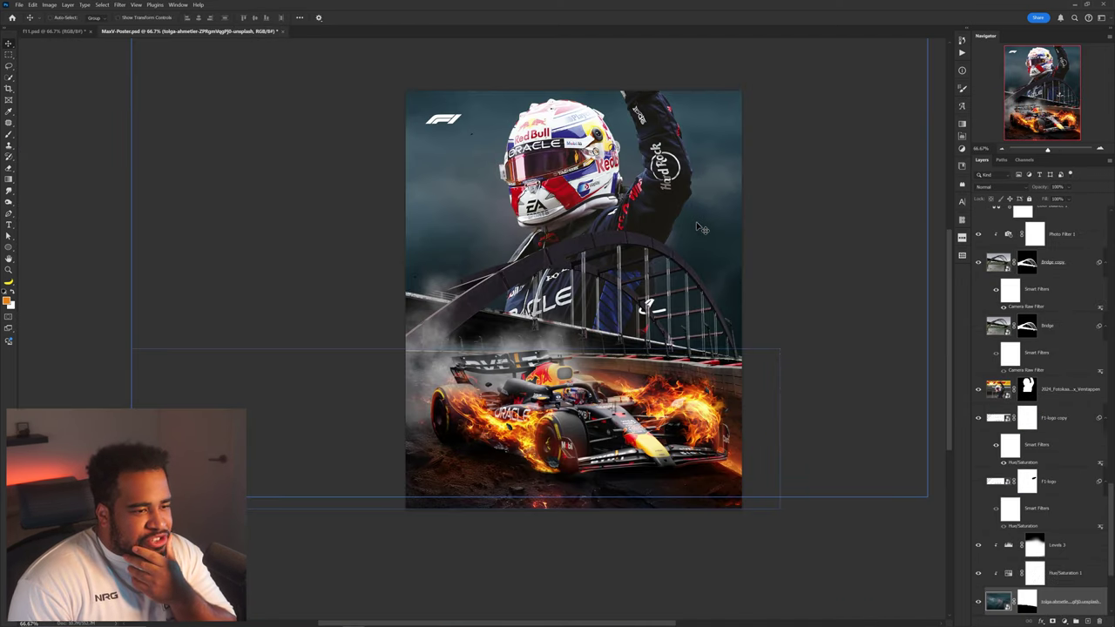
# Compare the poster with the dark cloudy sky layer hidden and shown
pyautogui.click(978, 602)
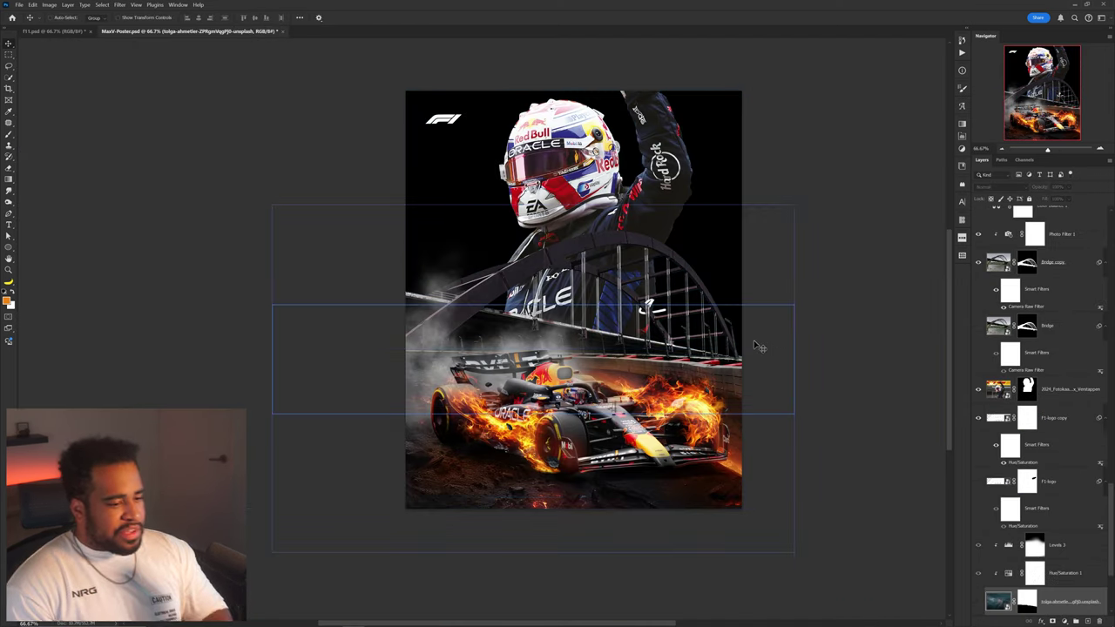
pyautogui.moveTo(754, 343); pyautogui.dragTo(787, 340)
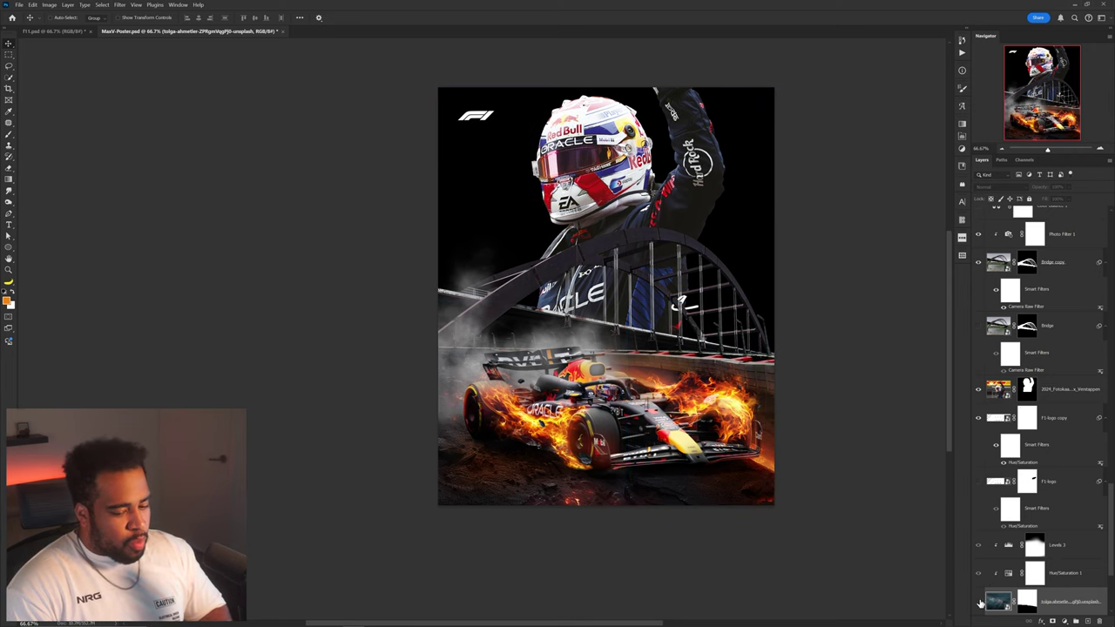
pyautogui.click(979, 602)
# Add a clipped Exposure adjustment to the sky layer and lower its exposure to darken the background
pyautogui.click(1063, 616)
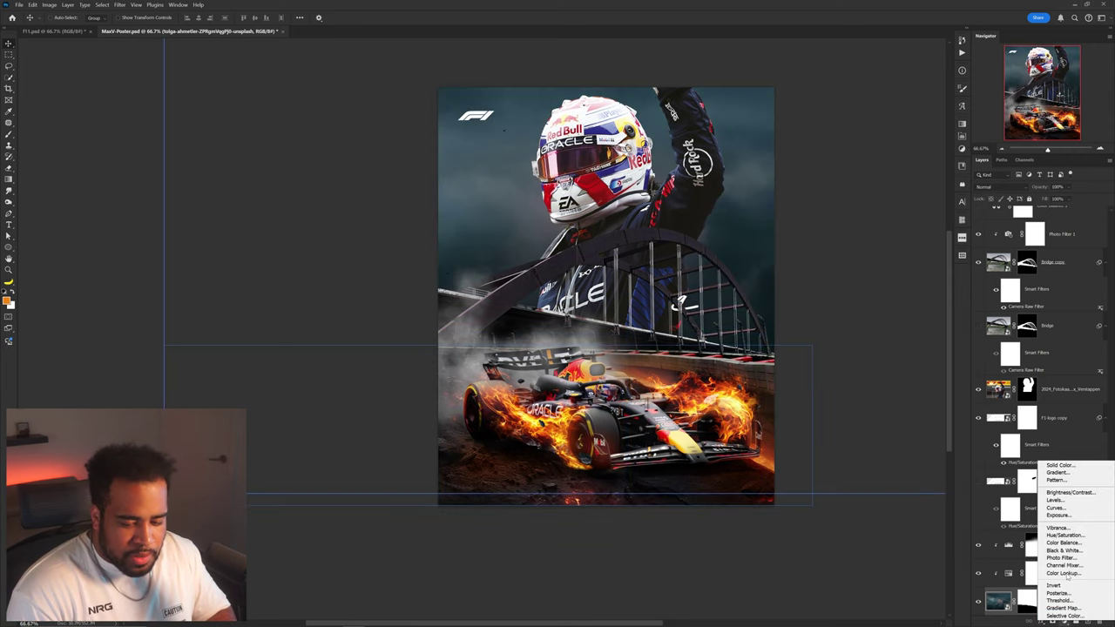
pyautogui.click(1059, 506)
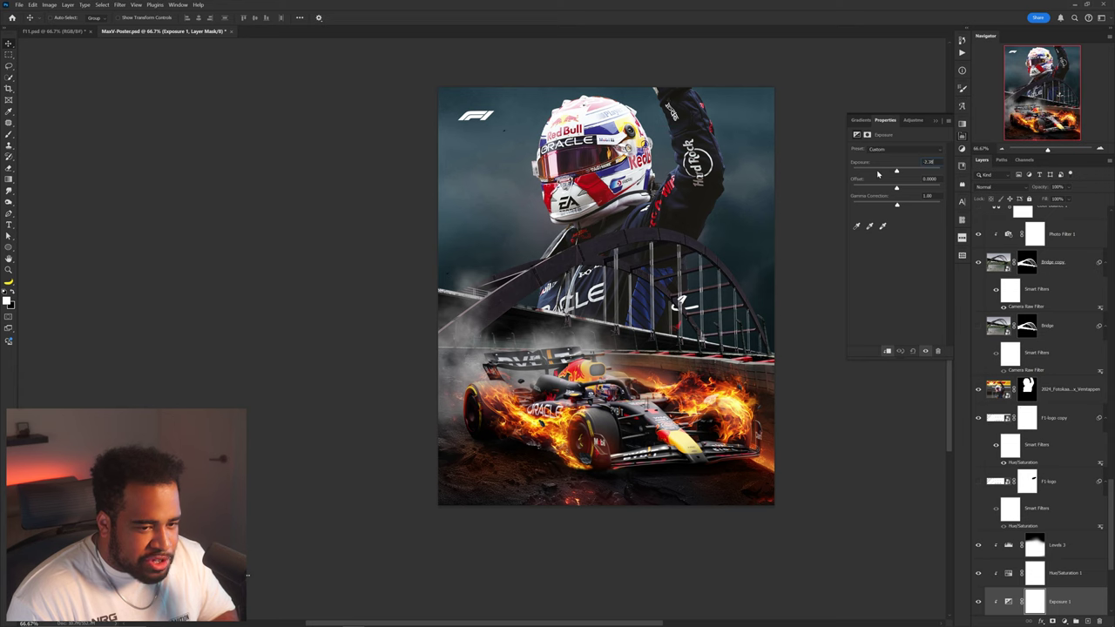
pyautogui.moveTo(877, 174); pyautogui.dragTo(871, 172)
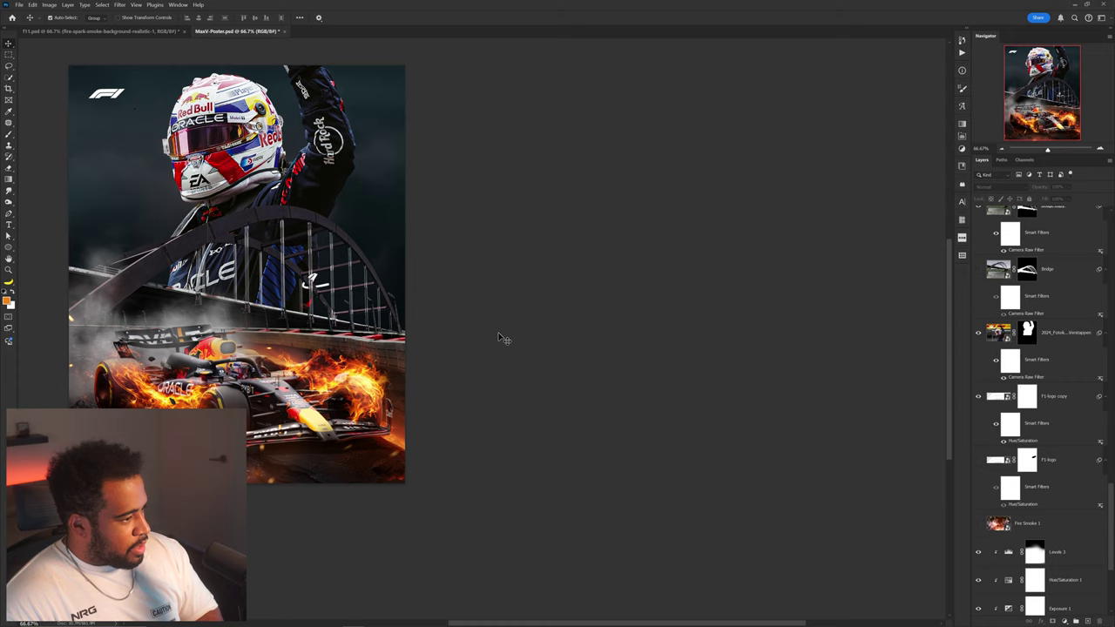
pyautogui.moveTo(506, 336); pyautogui.dragTo(725, 366)
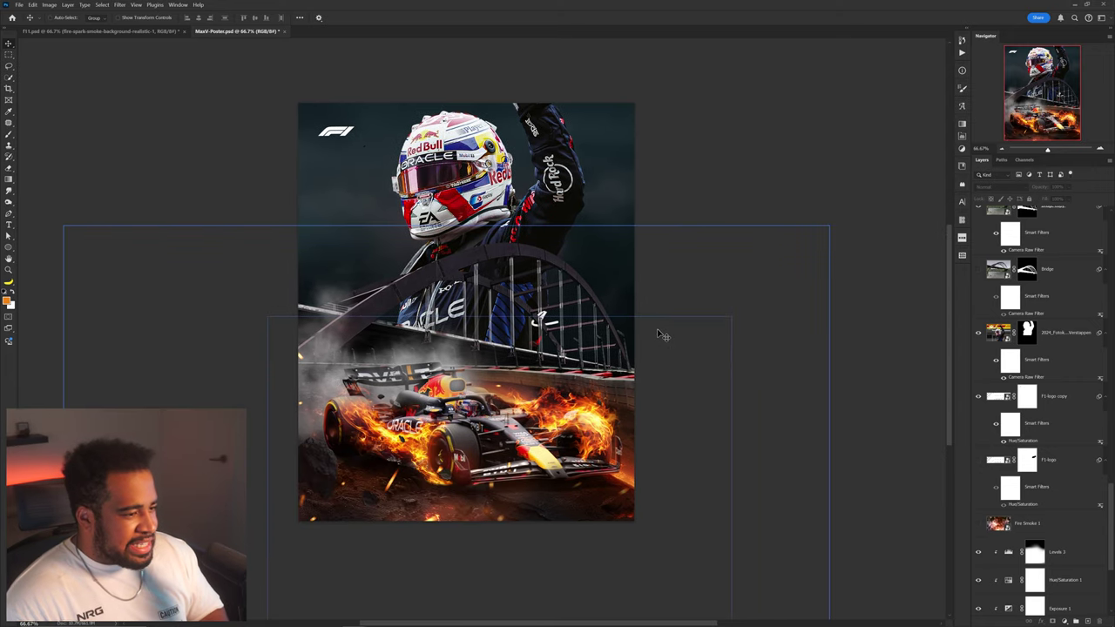
pyautogui.hotkey('ctrl', '+')
pyautogui.moveTo(671, 331); pyautogui.dragTo(744, 329)
pyautogui.hotkey('ctrl', '-')
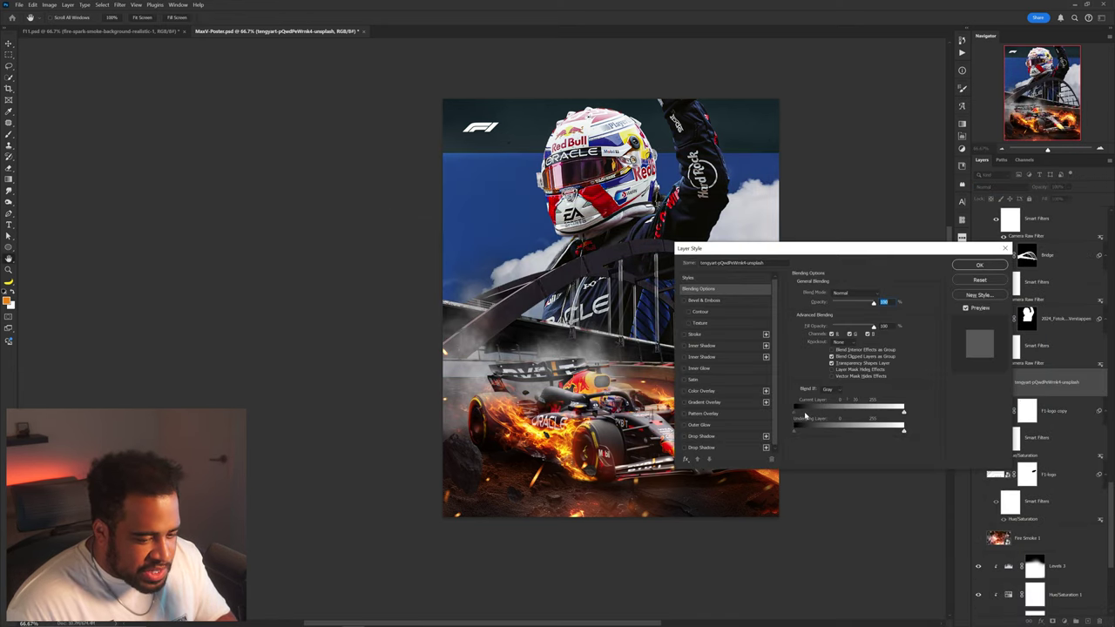
# Blend out the cloud photo's dark tones with Blend If, and rotate and reposition the clouds behind the driver and bridge
pyautogui.moveTo(805, 416); pyautogui.dragTo(914, 412)
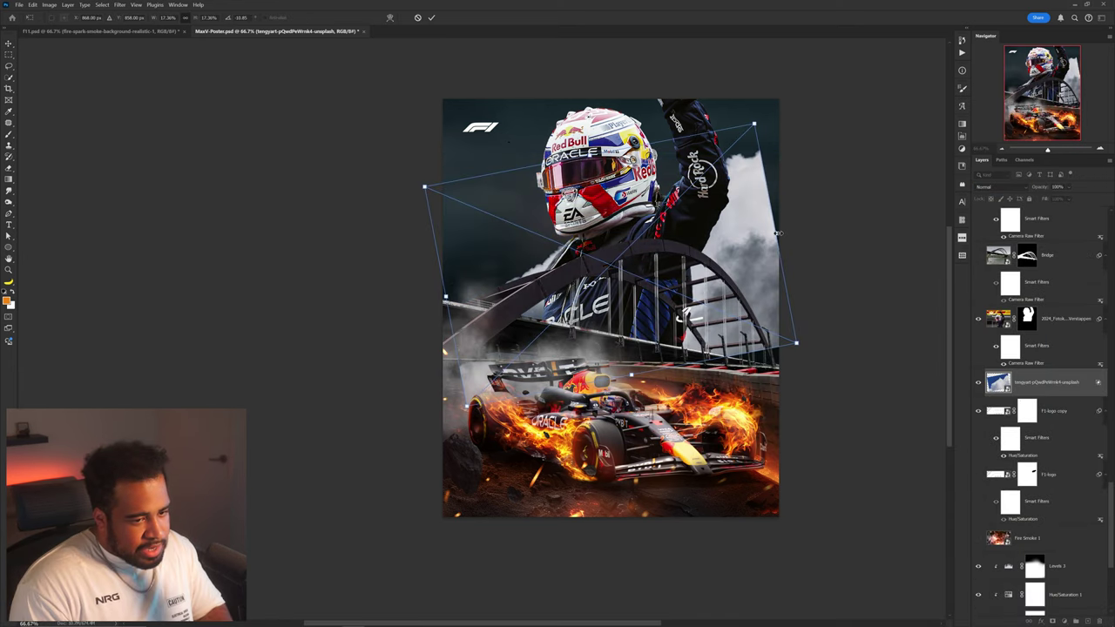
pyautogui.moveTo(775, 232); pyautogui.dragTo(785, 257)
pyautogui.moveTo(847, 240); pyautogui.dragTo(852, 284)
pyautogui.moveTo(779, 284); pyautogui.dragTo(818, 265)
pyautogui.press('Return')
pyautogui.hotkey('ctrl', 't')
pyautogui.press('Return')
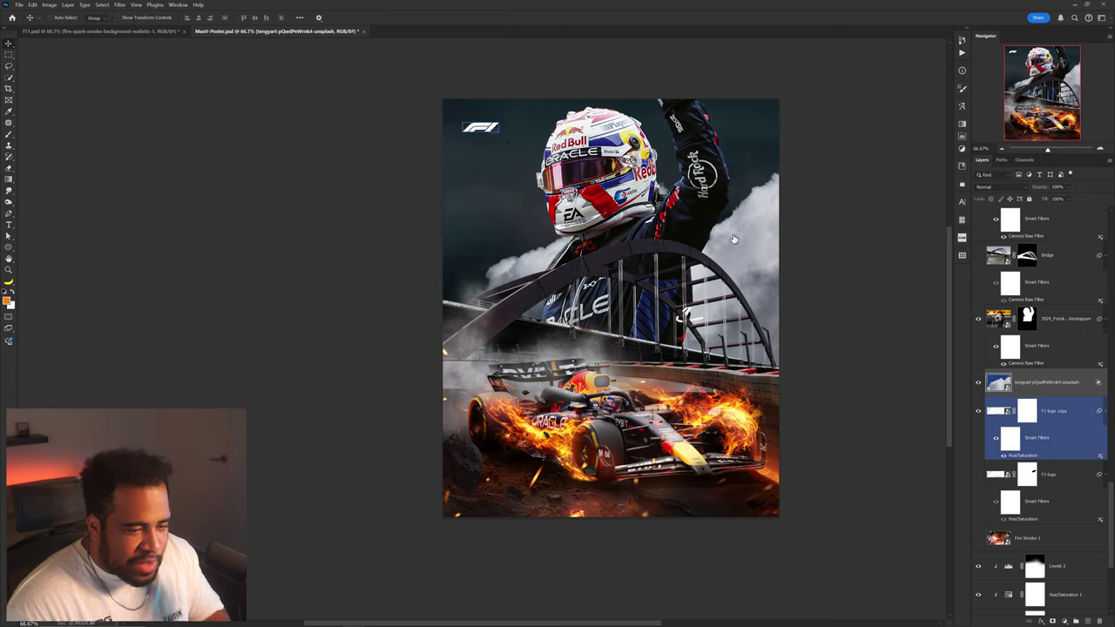
# Try a stronger Blend If cutoff for the dark tones of the cloud layer
pyautogui.moveTo(875, 414); pyautogui.dragTo(879, 416)
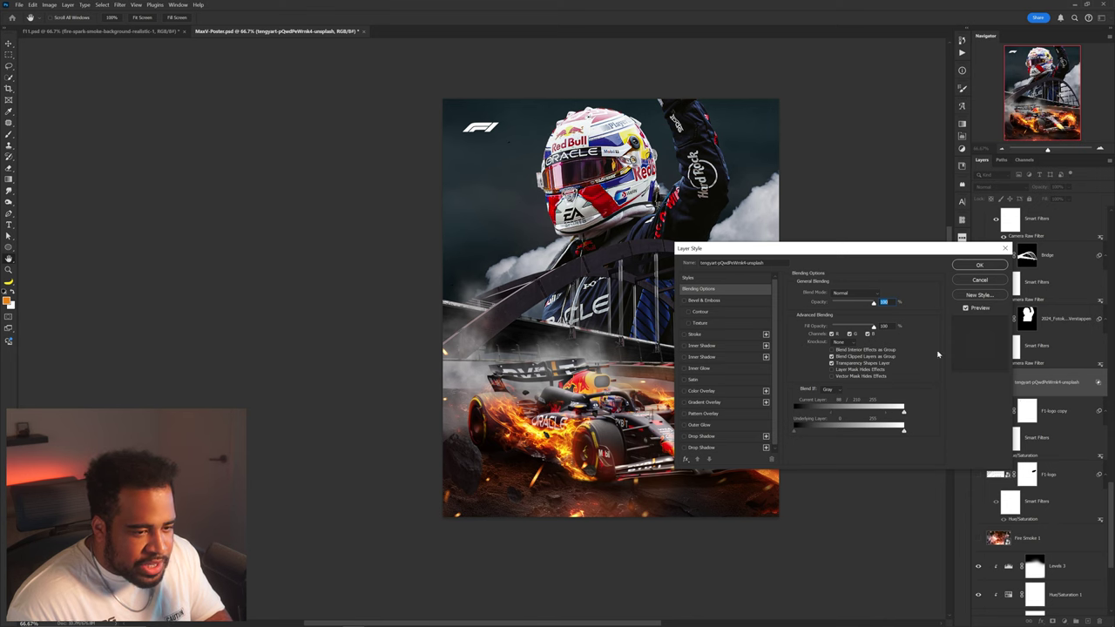
pyautogui.click(996, 282)
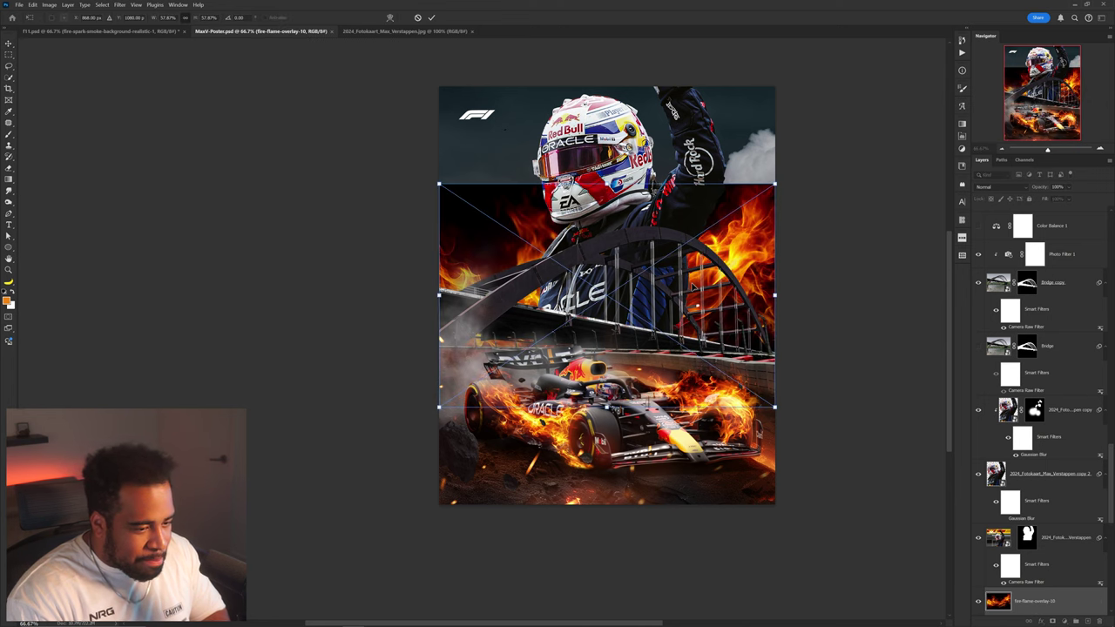
# Place fire-flame-overlay-10 beside the driver at about 52% scale and 16° rotation, and move its layer directly below the cloud layer
pyautogui.press('Return')
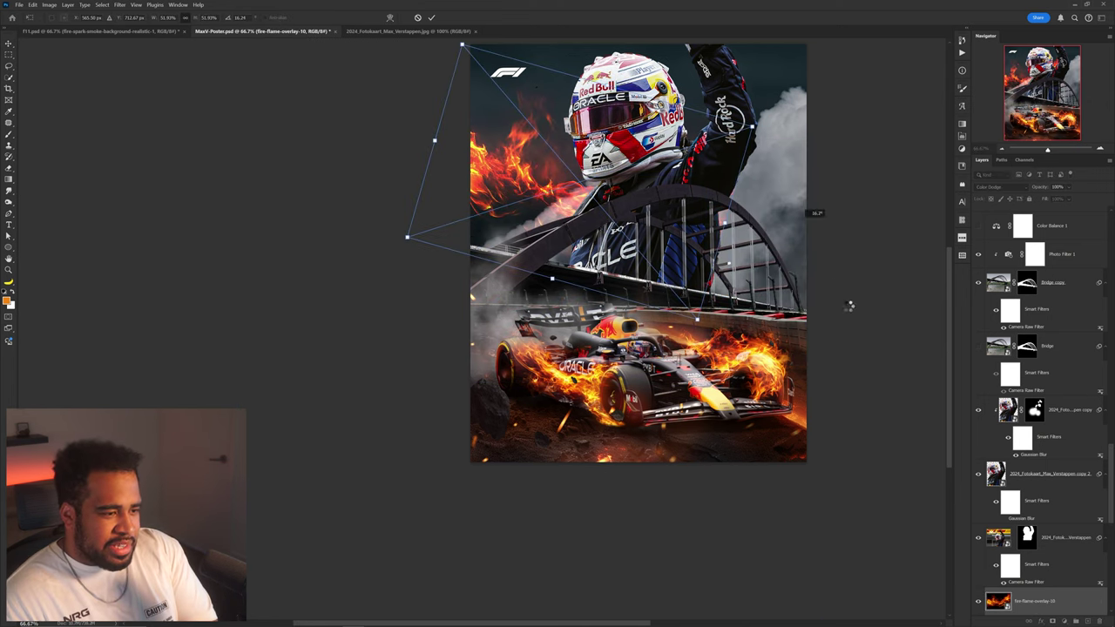
pyautogui.press('Return')
pyautogui.scroll(-3, 1043, 436)
pyautogui.moveTo(1035, 523); pyautogui.dragTo(1036, 483)
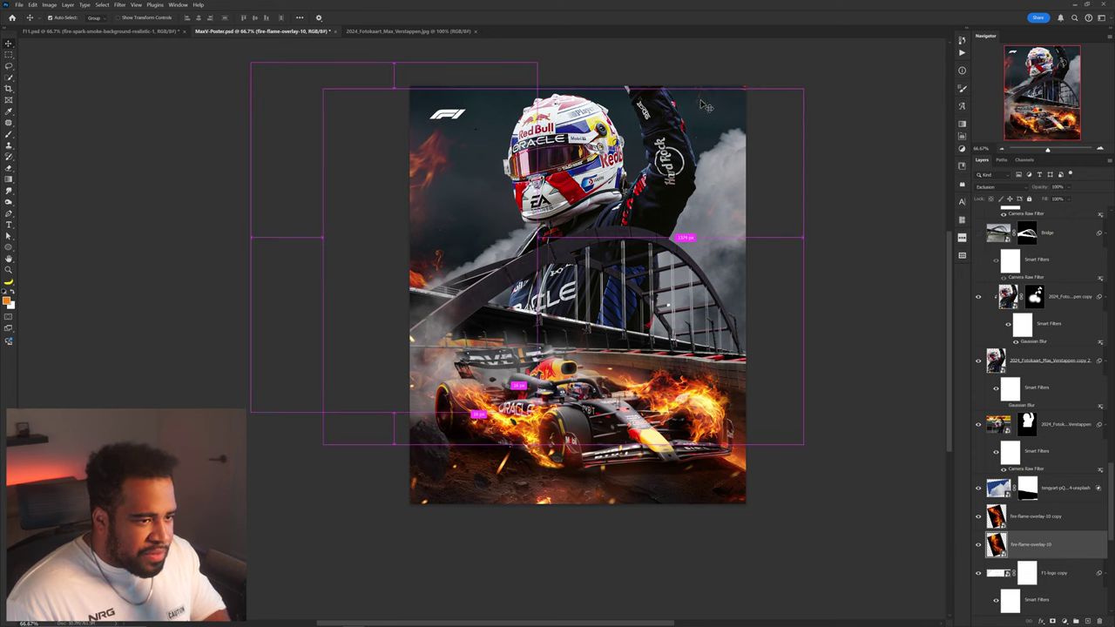
# Paint a soft haze in dark blue-grey 2f373a on the new layer above the sky adjustments, behind the driver and bridge
pyautogui.moveTo(521, 244); pyautogui.dragTo(493, 290)
pyautogui.hotkey('ctrl', 'z')
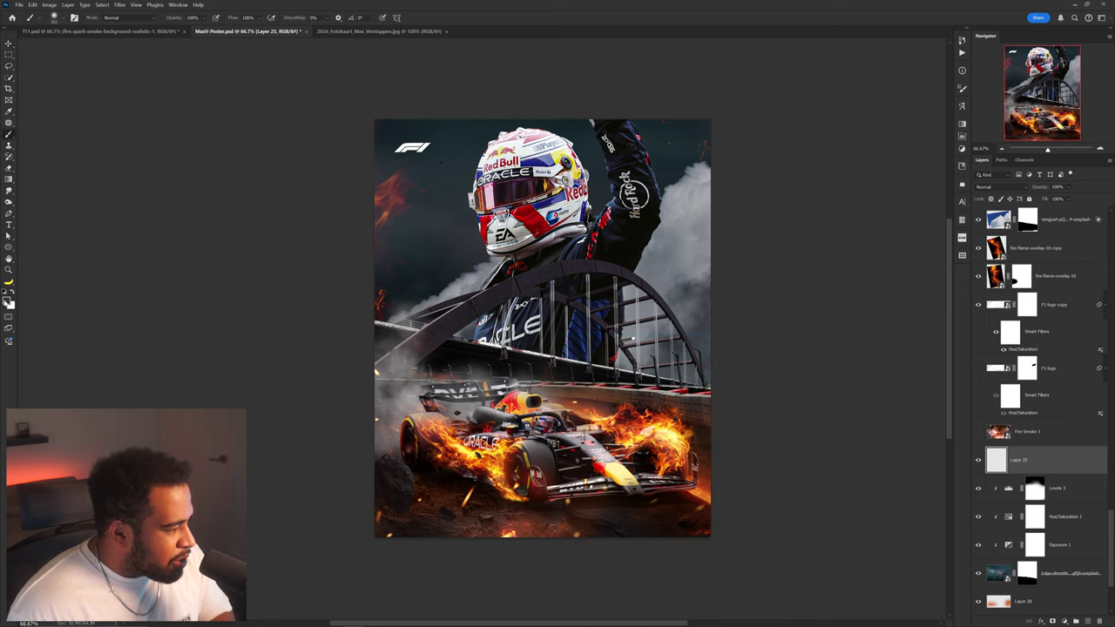
pyautogui.click(8, 301)
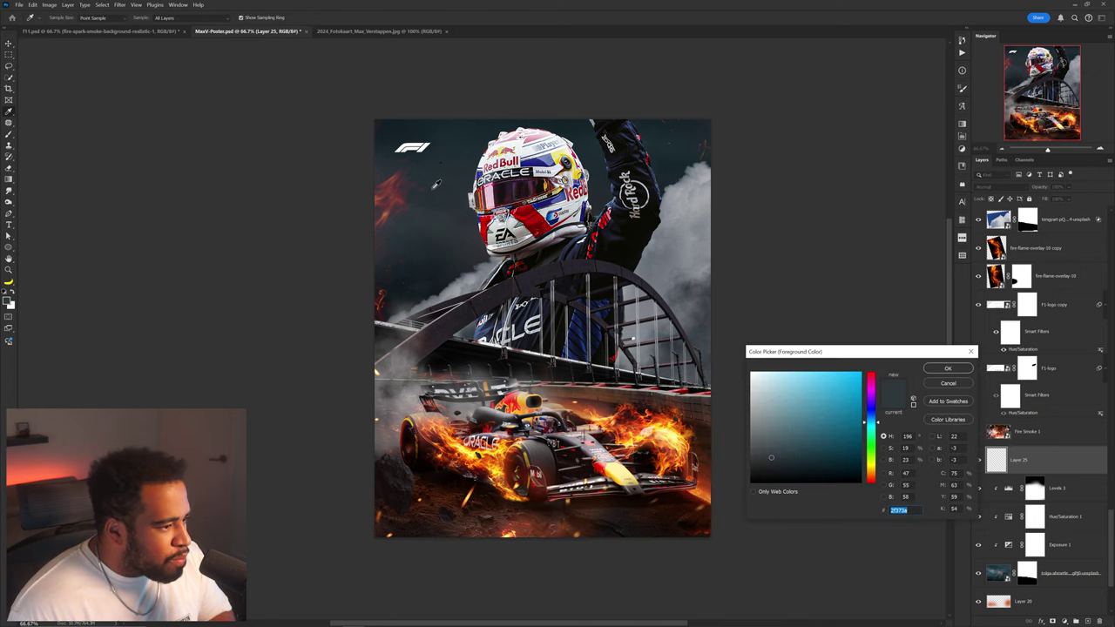
pyautogui.press('Return')
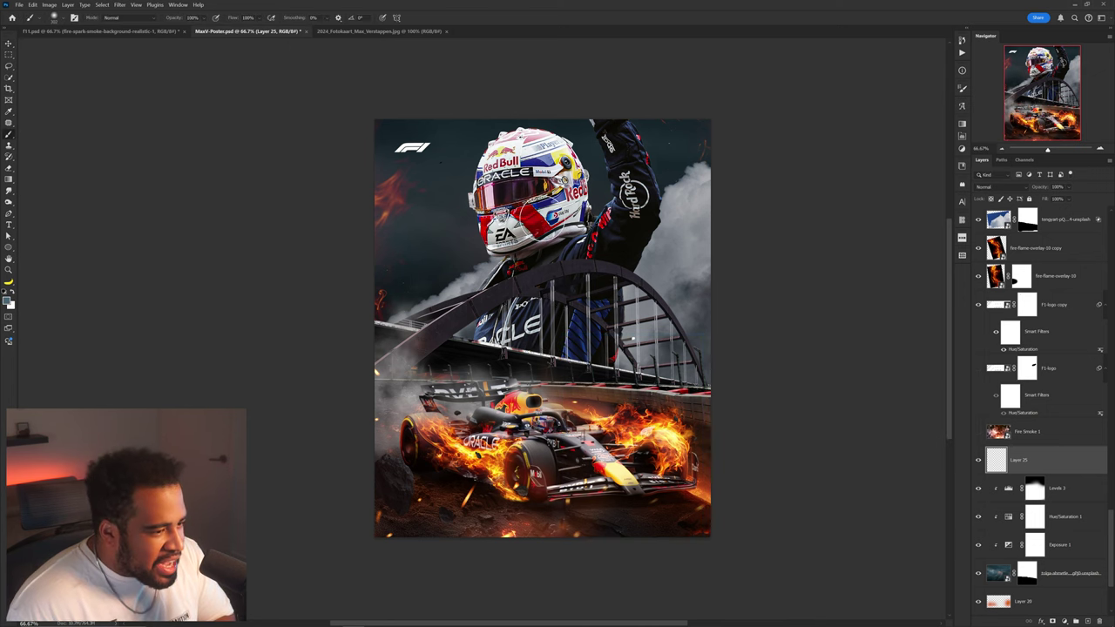
pyautogui.moveTo(474, 247); pyautogui.dragTo(548, 259)
pyautogui.moveTo(557, 355)
pyautogui.mouseDown()
pyautogui.moveTo(618, 355)
pyautogui.moveTo(523, 378)
pyautogui.mouseUp()
pyautogui.click(552, 352)
pyautogui.moveTo(734, 378); pyautogui.dragTo(753, 342)
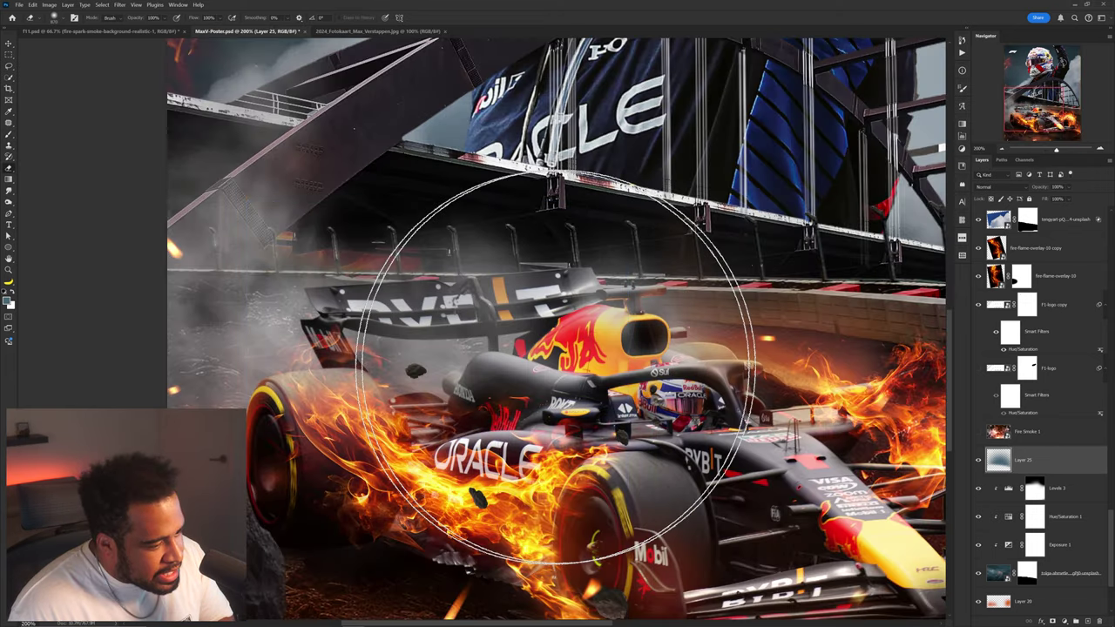
pyautogui.scroll(-2, 574, 368)
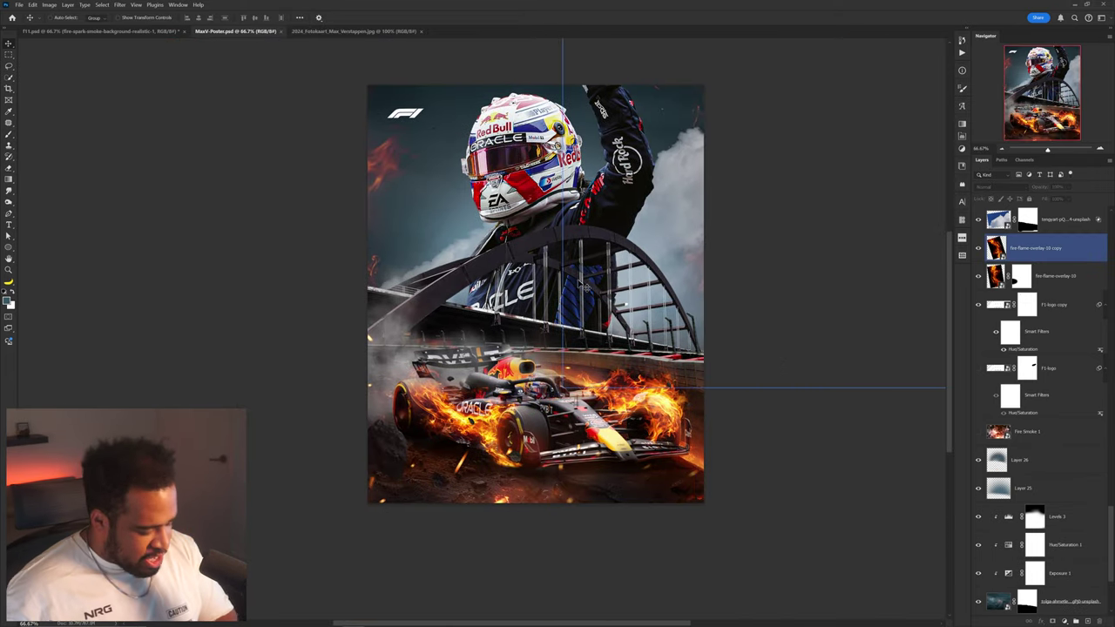
# Add the white two-line title "MAX VERSTAPPEN" beside the driver, below the F1 logo
pyautogui.press('t')
pyautogui.scroll(3, 409, 208)
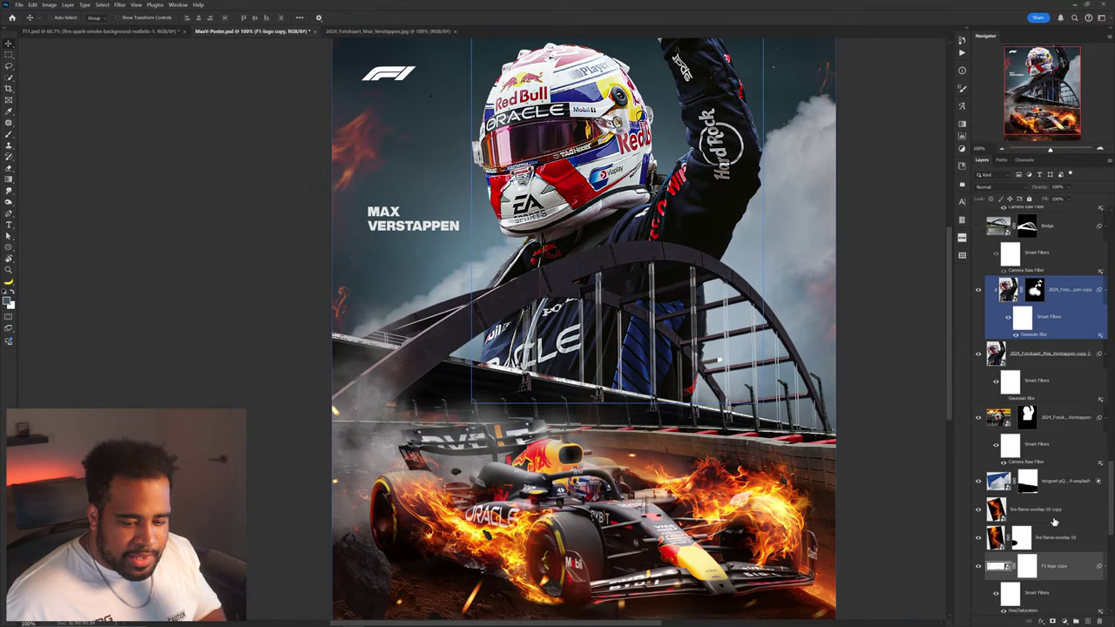
# Add a Color Overlay effect to the F1-logo copy layer
pyautogui.click(1065, 568)
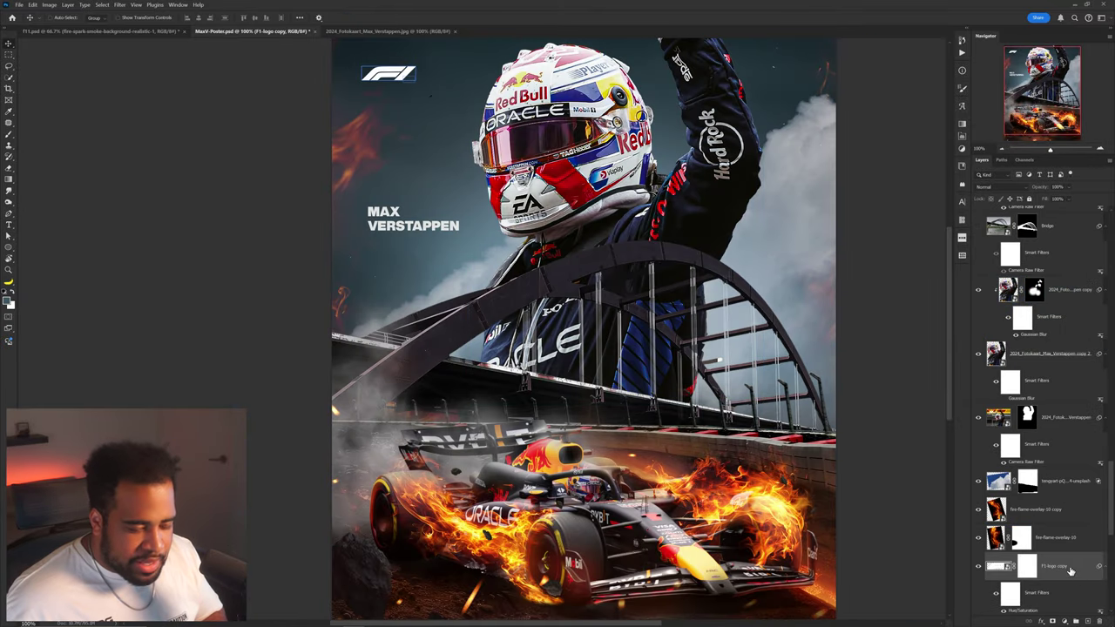
pyautogui.doubleClick(1080, 568)
pyautogui.click(702, 391)
pyautogui.click(882, 294)
pyautogui.click(440, 221)
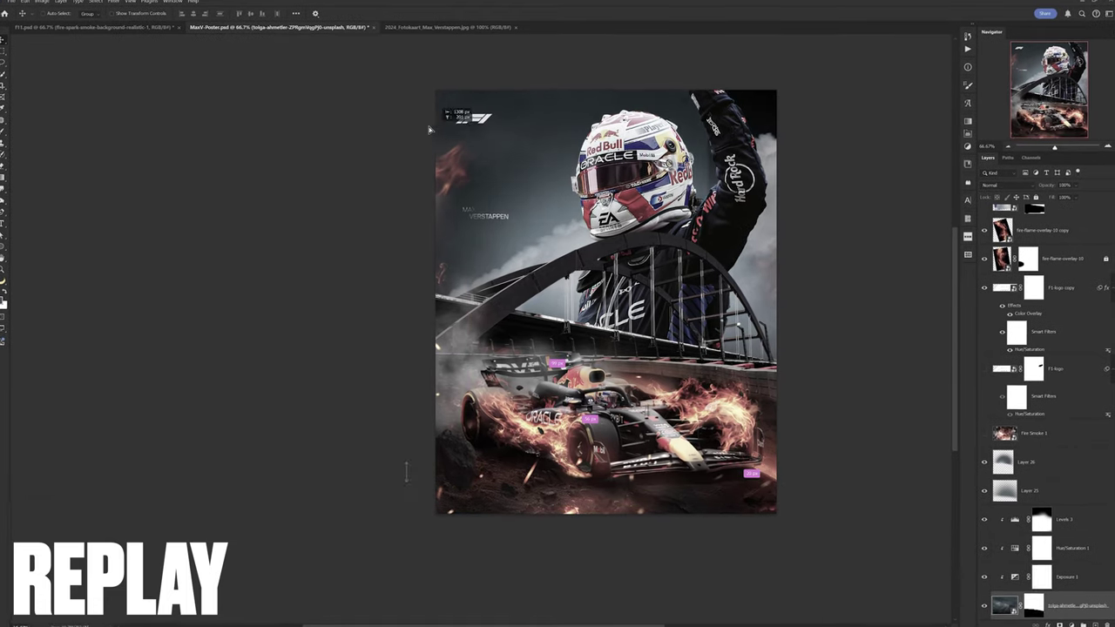
# Enlarge the F1 logo to about 132%, bring its layer to the top of the stack and place it beneath the name text
pyautogui.moveTo(429, 130); pyautogui.dragTo(107, 258)
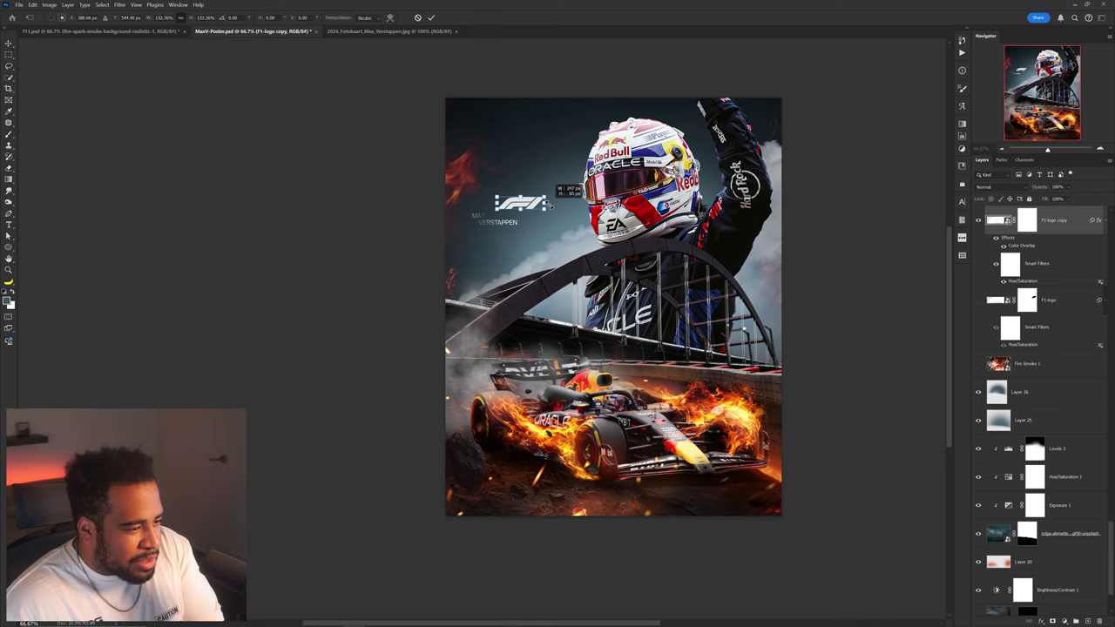
pyautogui.moveTo(536, 212); pyautogui.dragTo(537, 215)
pyautogui.scroll(15, 1045, 253)
pyautogui.click(1050, 220)
pyautogui.keyDown('shift'); pyautogui.click(1044, 249); pyautogui.keyUp('shift')
pyautogui.moveTo(644, 223); pyautogui.dragTo(793, 413)
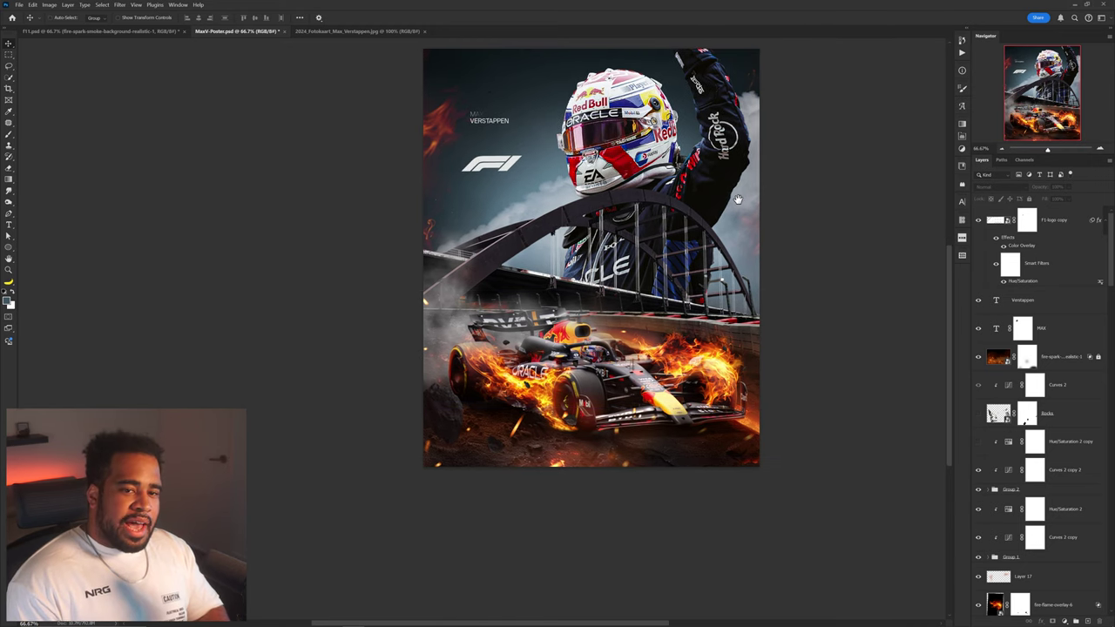
# Adjust the spacing between the F1 logo and name text, and select them together to position them beside the helmet
pyautogui.scroll(2, 520, 162)
pyautogui.moveTo(501, 172); pyautogui.dragTo(501, 175)
pyautogui.moveTo(497, 153); pyautogui.dragTo(506, 206)
pyautogui.keyDown('shift'); pyautogui.click(405, 86); pyautogui.keyUp('shift')
pyautogui.moveTo(442, 80); pyautogui.dragTo(413, 78)
pyautogui.hotkey('ctrl', 'z')
pyautogui.keyDown('shift'); pyautogui.click(412, 74); pyautogui.keyUp('shift')
pyautogui.scroll(-3, 550, 165)
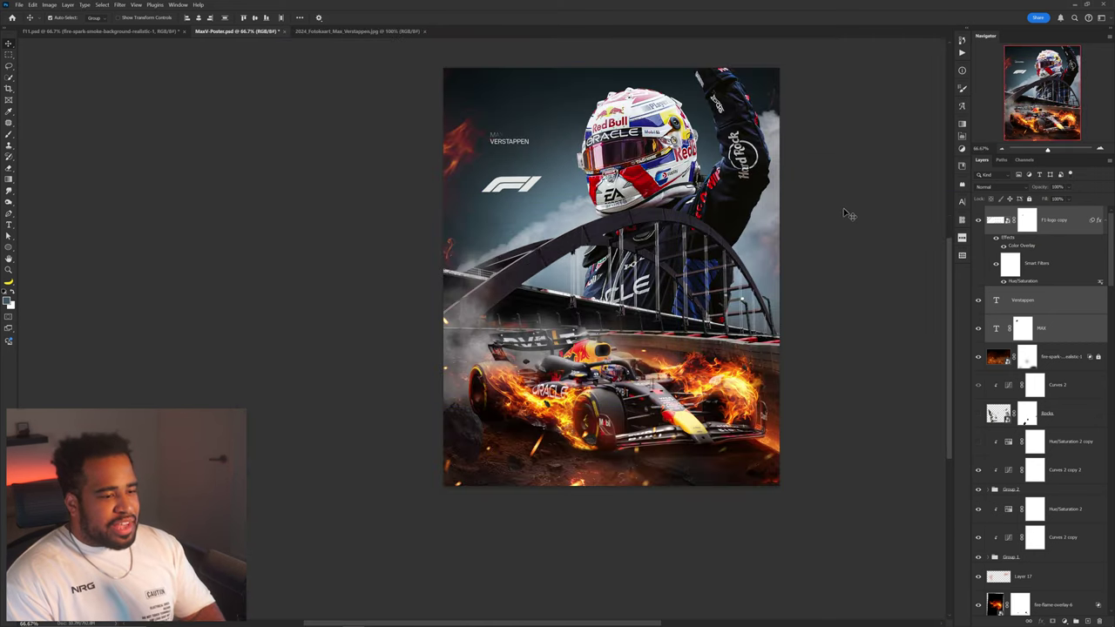
# Place the fence mesh in MaxV-Poster.psd and fit it between the posts above the track barrier
pyautogui.scroll(-1, 843, 216)
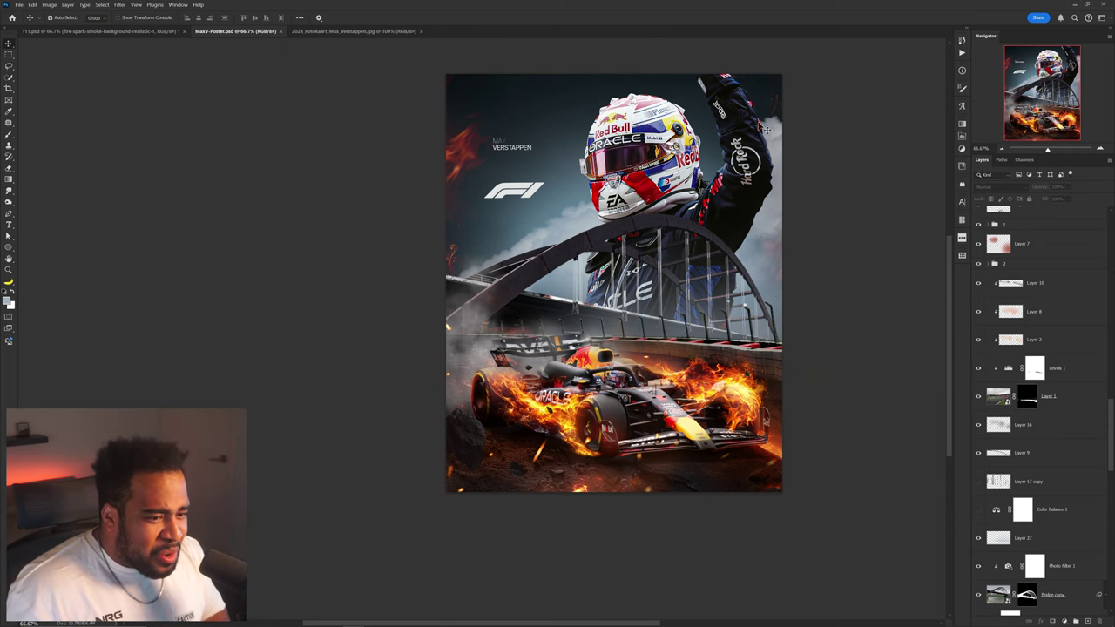
pyautogui.scroll(1, 631, 278)
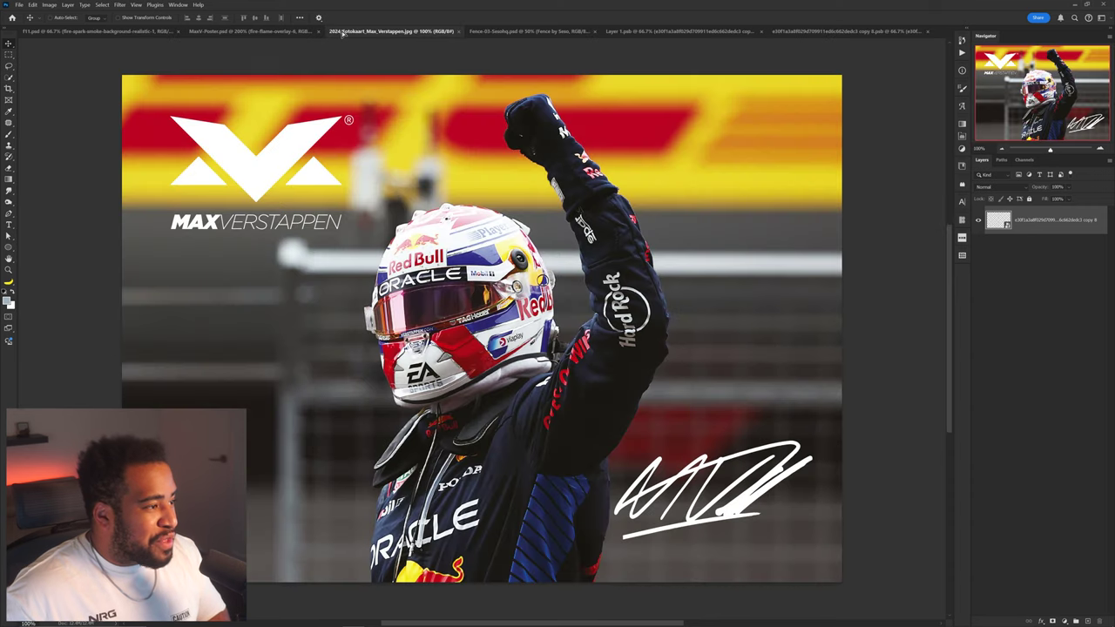
pyautogui.click(228, 32)
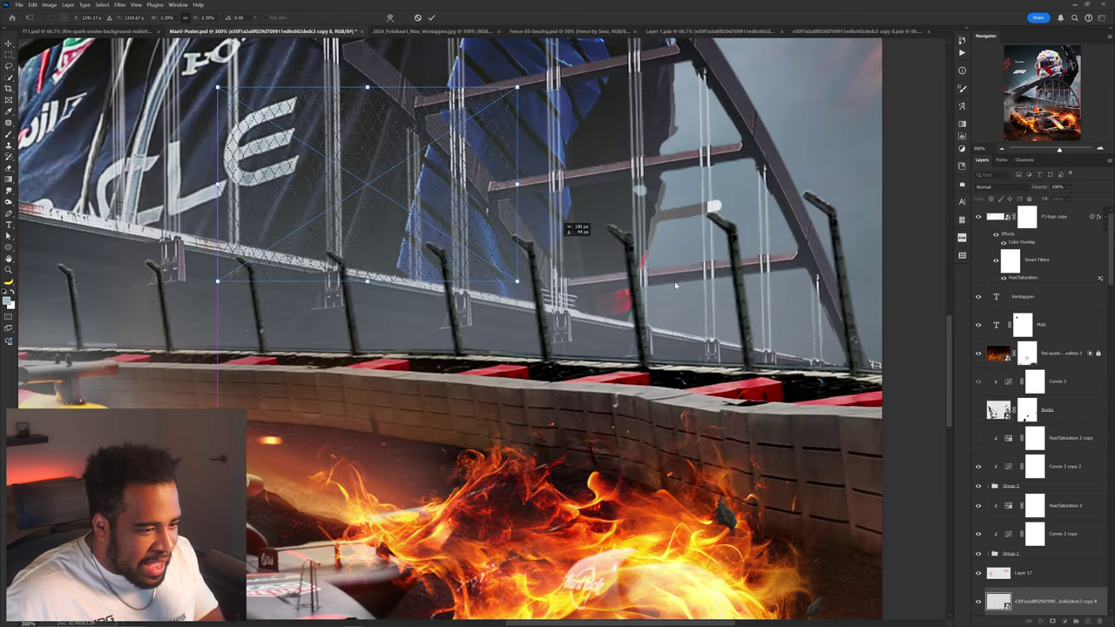
pyautogui.hotkey('ctrl', '-')
pyautogui.rightClick(762, 262)
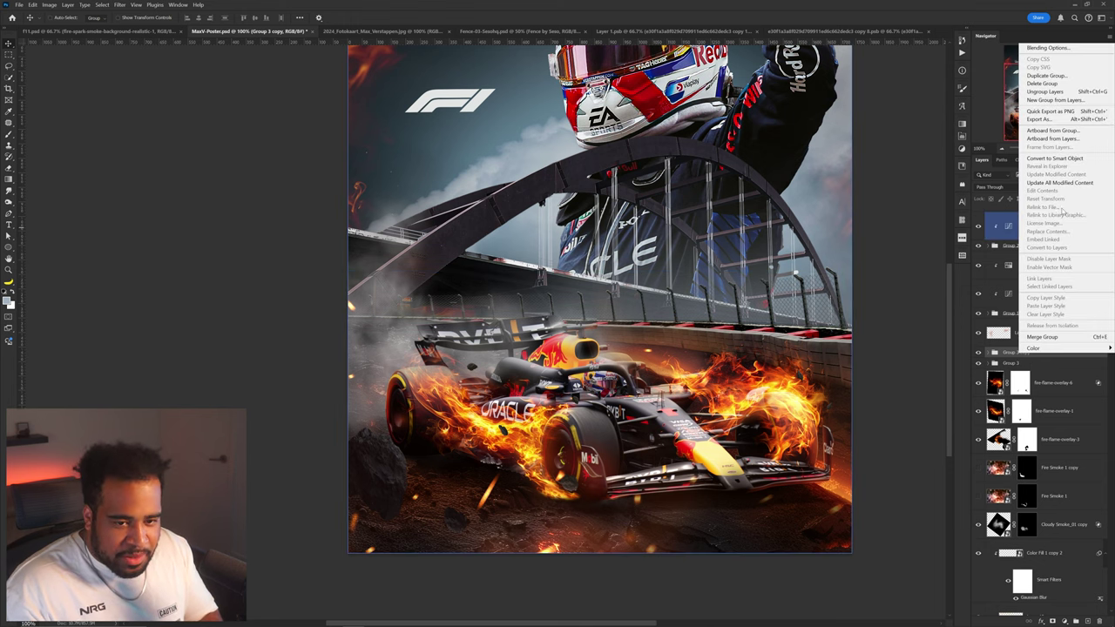
# Convert the Group 3 copy fence group to a smart object and save the poster
pyautogui.click(1055, 158)
pyautogui.hotkey('ctrl', 's')
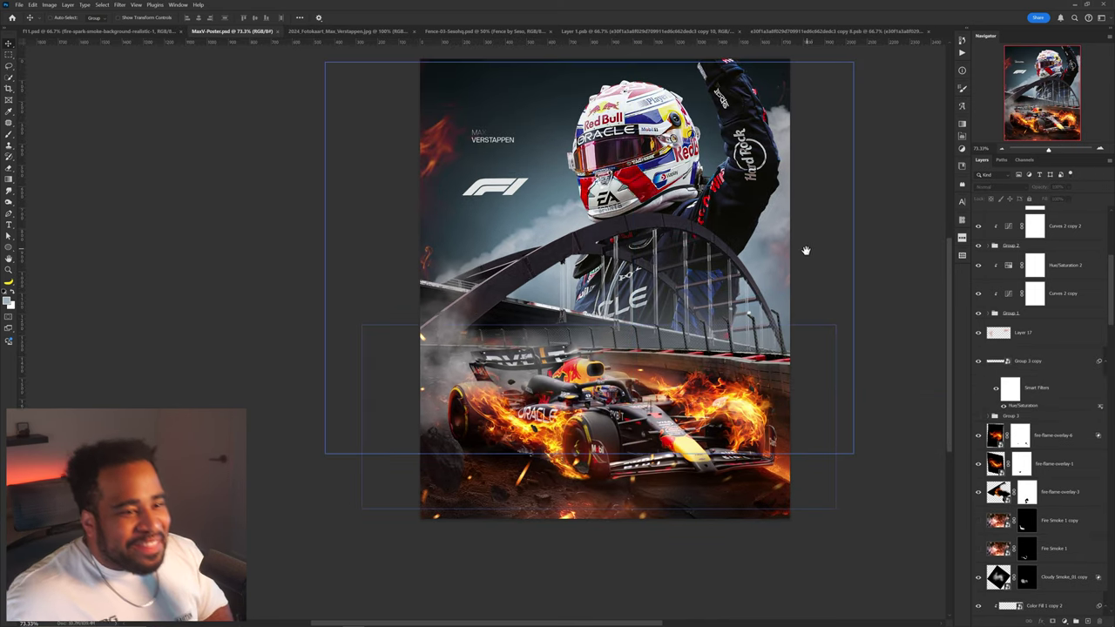
pyautogui.moveTo(807, 249)
pyautogui.mouseDown()
pyautogui.moveTo(733, 262)
pyautogui.moveTo(792, 266)
pyautogui.mouseUp()
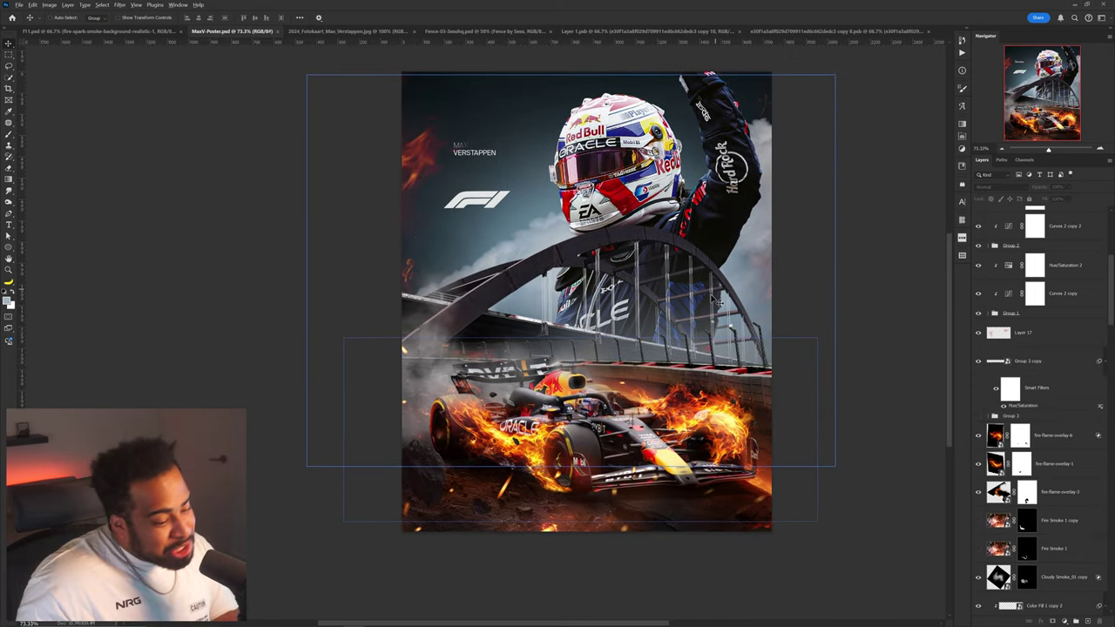
pyautogui.scroll(3, 707, 338)
pyautogui.moveTo(670, 399); pyautogui.dragTo(578, 338)
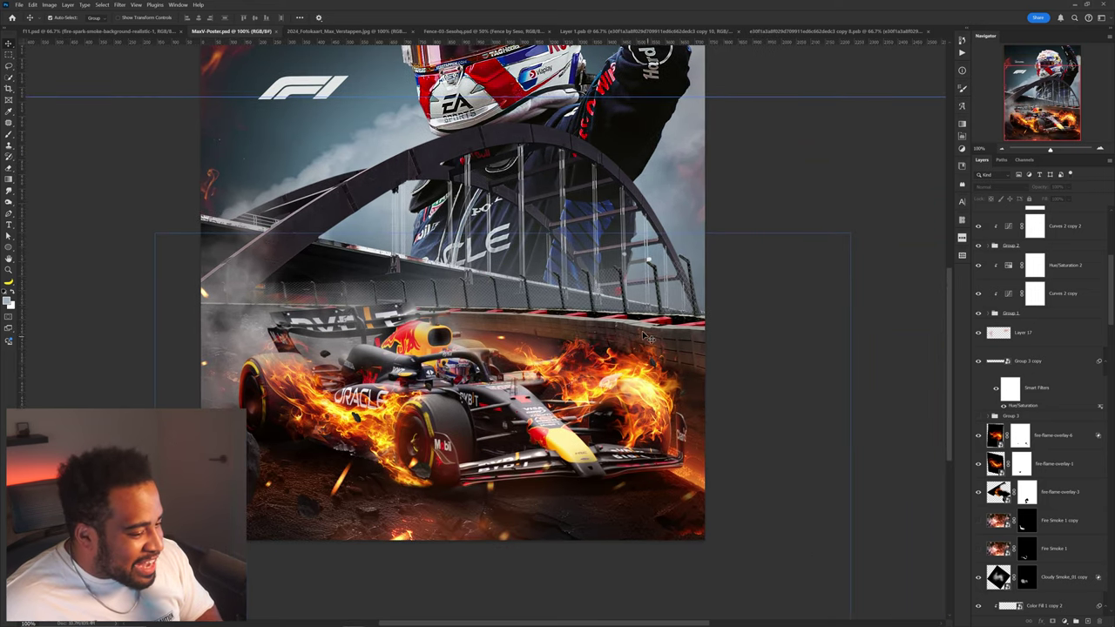
pyautogui.scroll(-4, 646, 337)
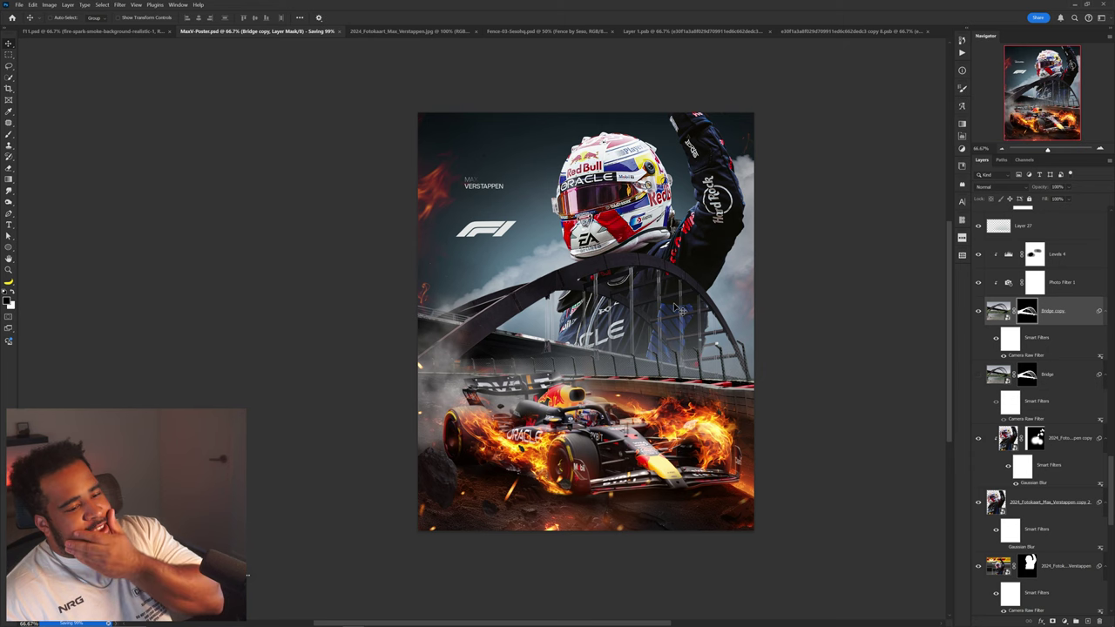
pyautogui.keyDown('ctrl'); pyautogui.click(673, 301); pyautogui.keyUp('ctrl')
pyautogui.keyDown('ctrl'); pyautogui.click(647, 266); pyautogui.keyUp('ctrl')
pyautogui.keyDown('ctrl'); pyautogui.click(646, 269); pyautogui.keyUp('ctrl')
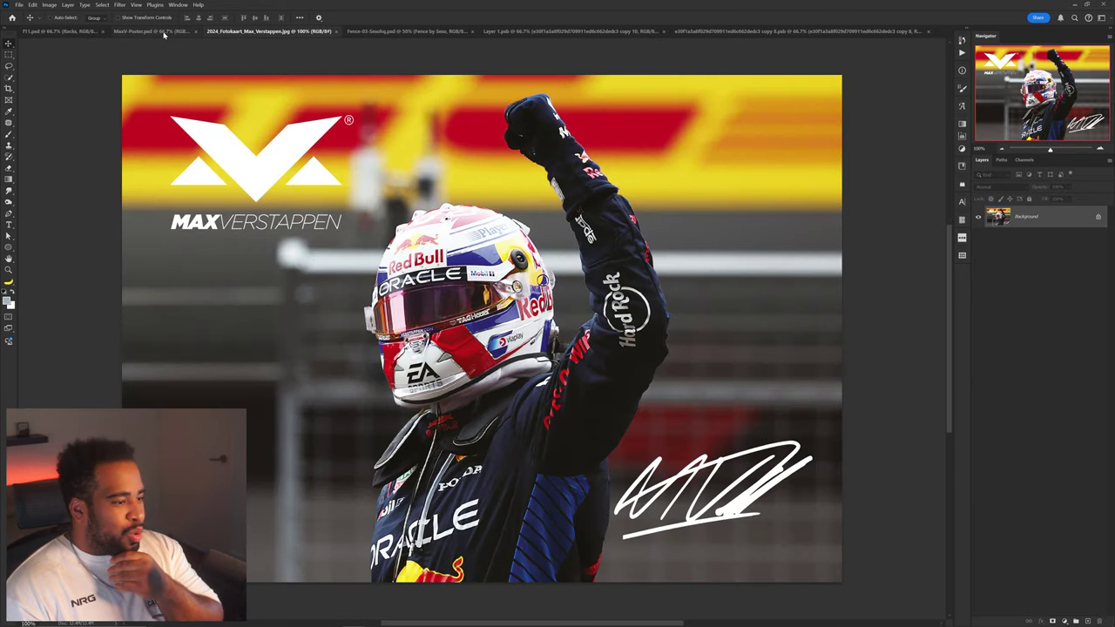
# Return to MaxV-Poster.psd and nudge the driver's image layers slightly to the left behind the bridge
pyautogui.click(162, 32)
pyautogui.click(565, 236)
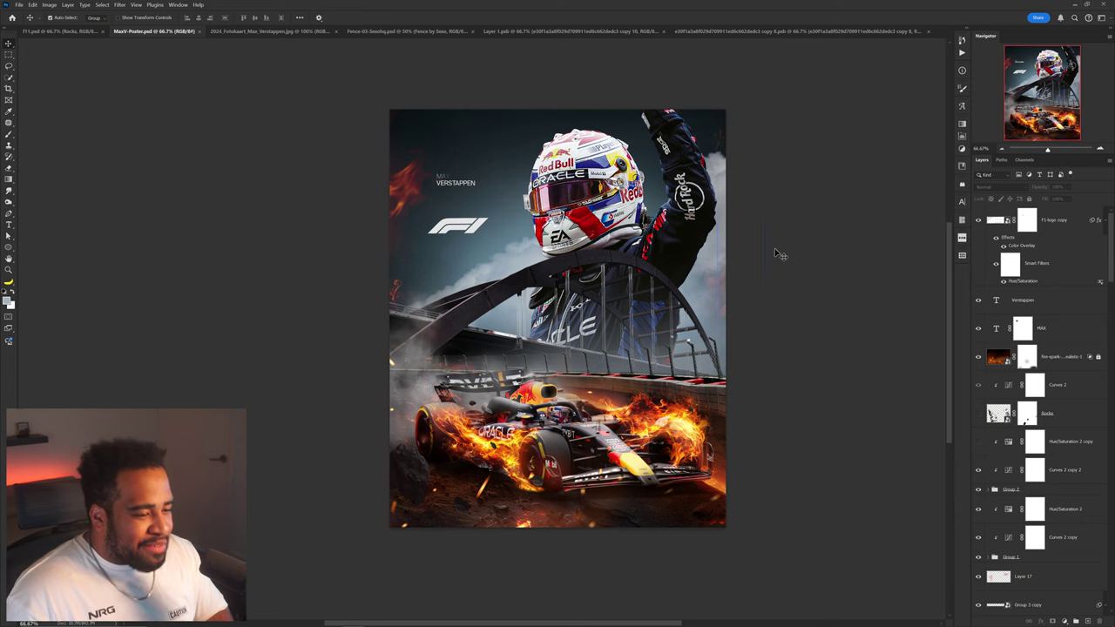
pyautogui.moveTo(575, 228); pyautogui.dragTo(582, 223)
pyautogui.hotkey('ctrl', 'z')
pyautogui.scroll(-5, 1035, 430)
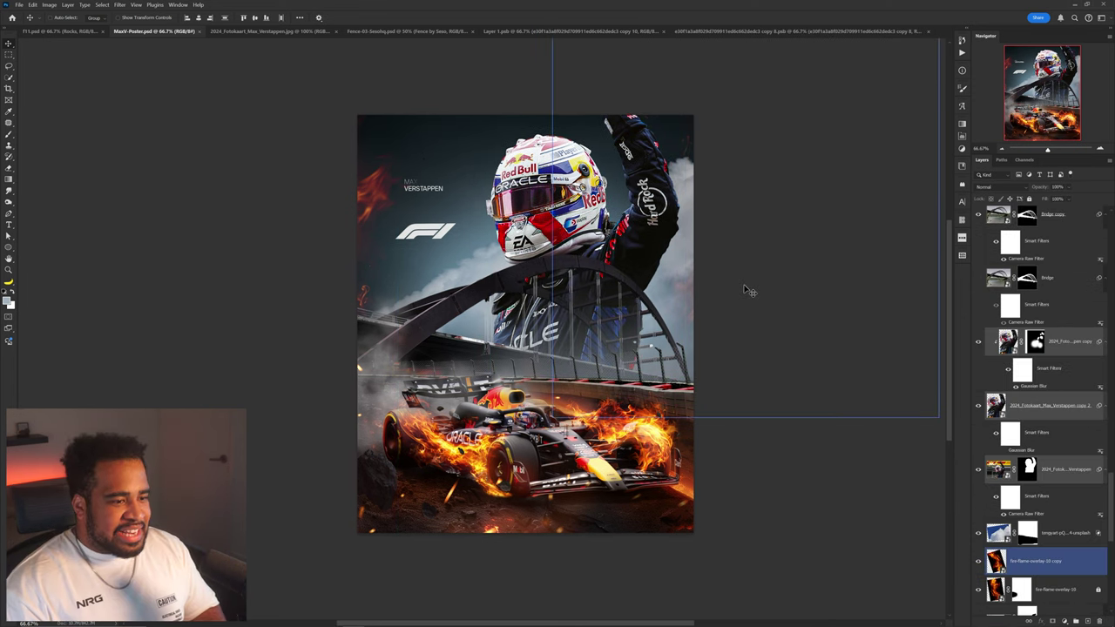
pyautogui.scroll(1, 785, 291)
pyautogui.scroll(15, 1055, 223)
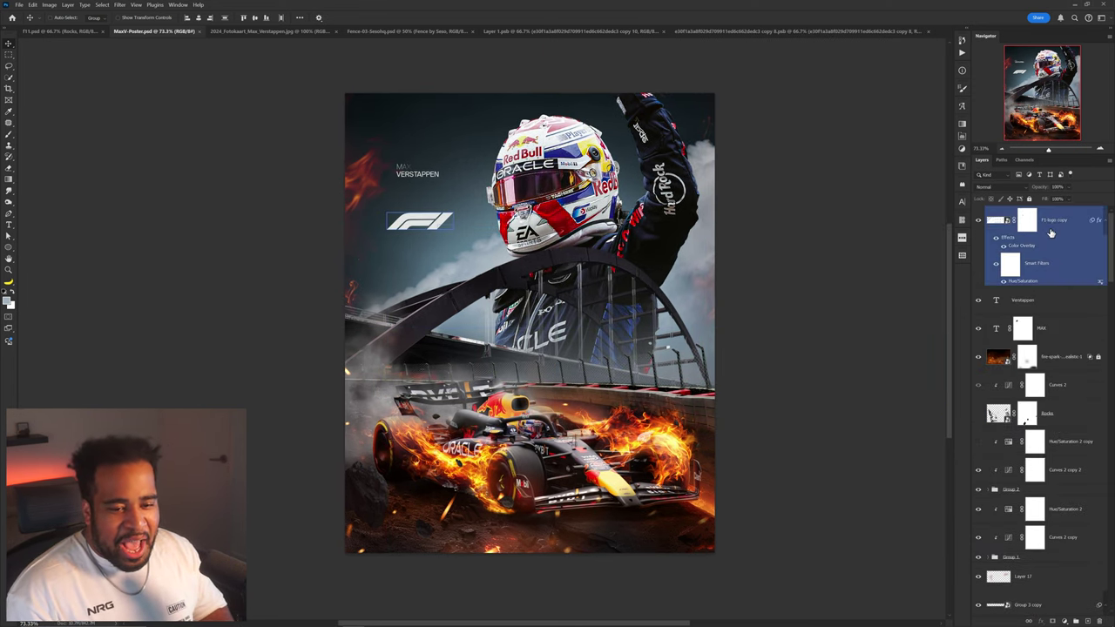